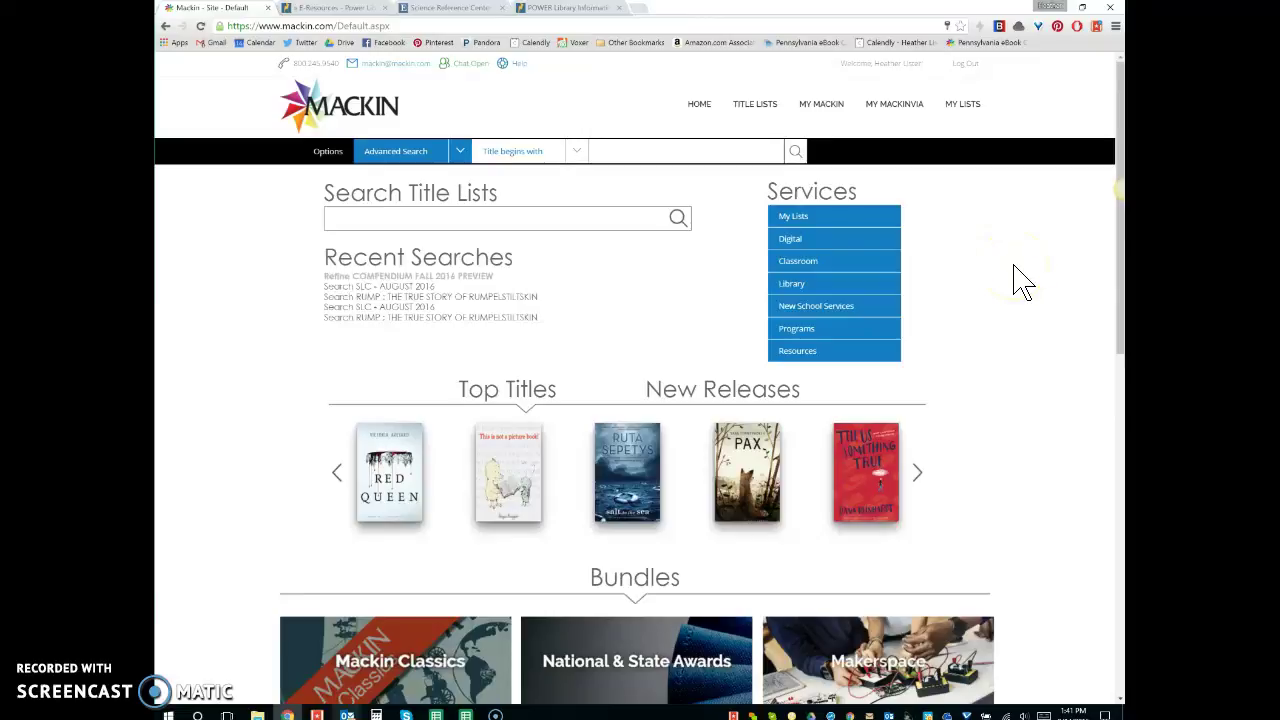
Open the MackinVIA administration site and select Pennsylvania eBook Consortium Admin VIA as the VIA location to manage.
click(944, 177)
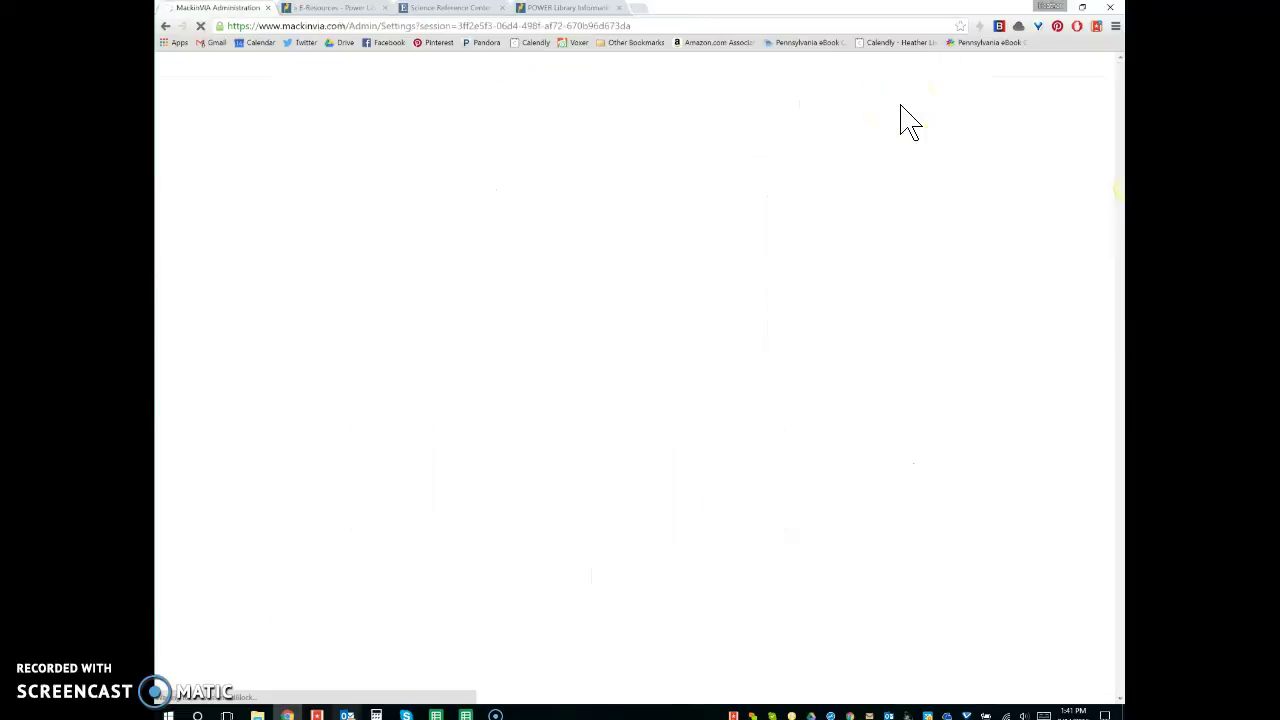
click(918, 122)
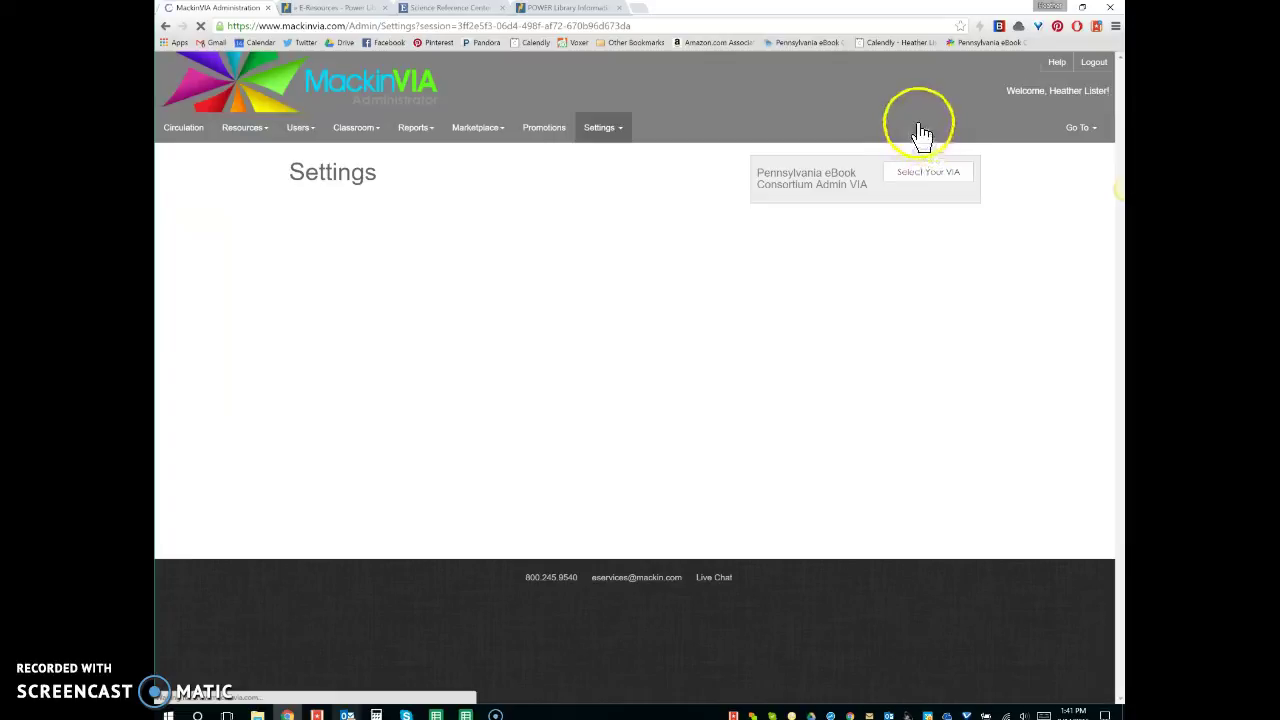
click(943, 175)
click(726, 136)
click(733, 150)
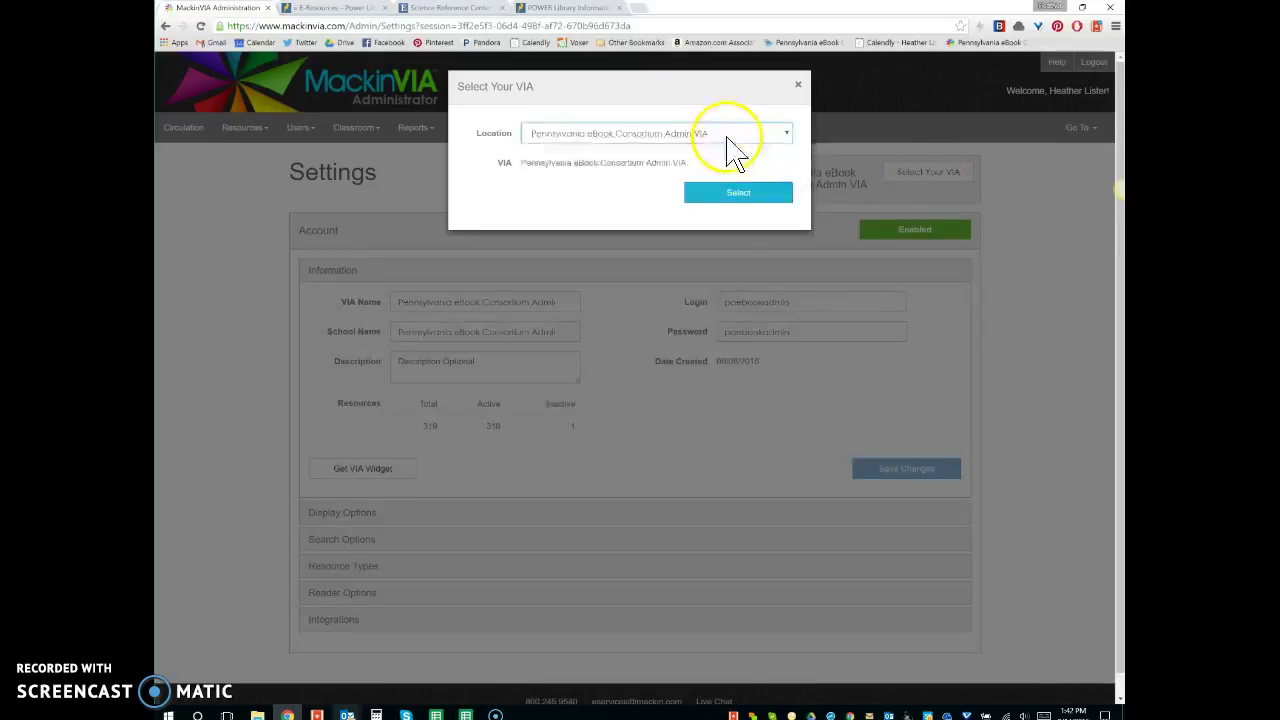
click(737, 192)
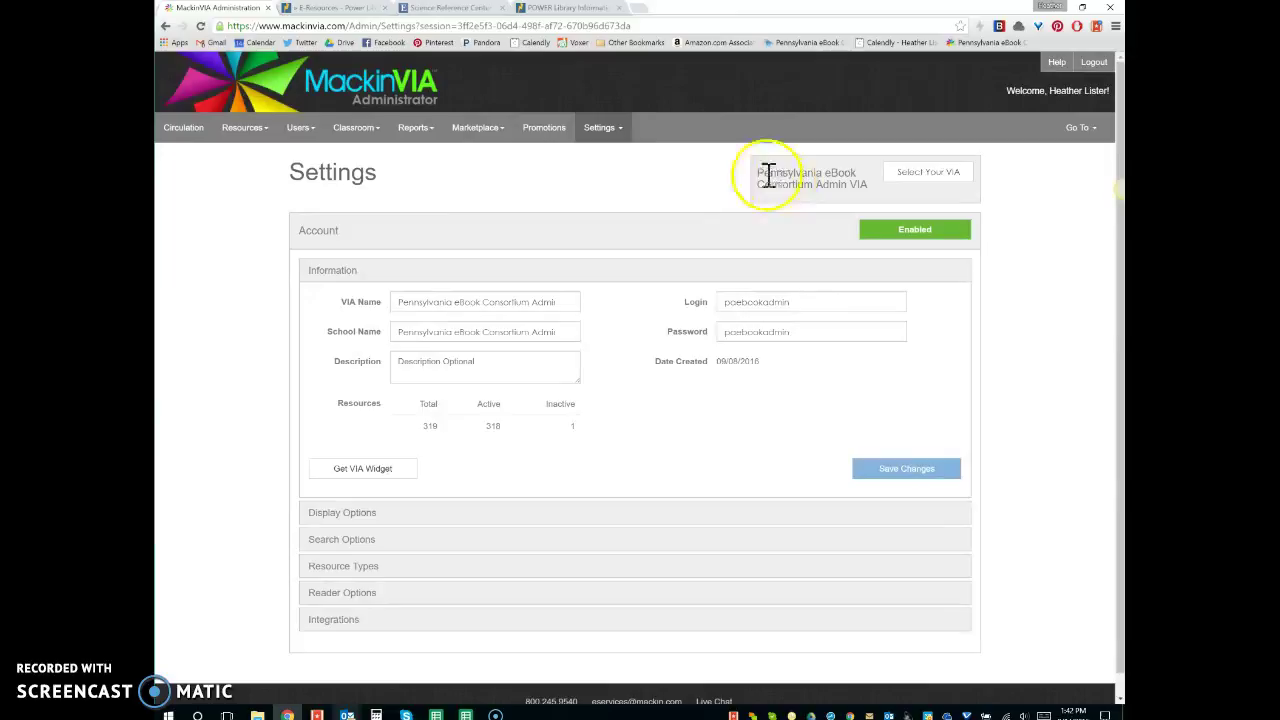
Open the Add New Resource form and launch the consortium's MackinVIA user site alongside it.
click(251, 138)
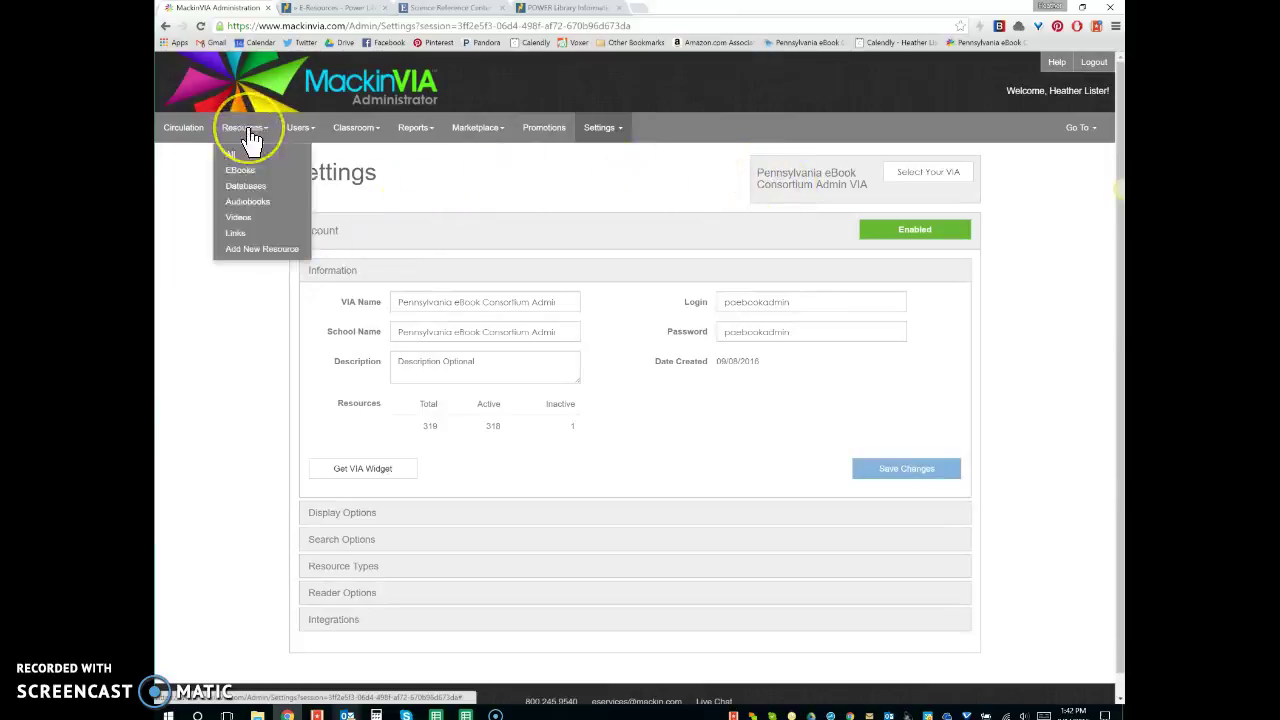
click(280, 248)
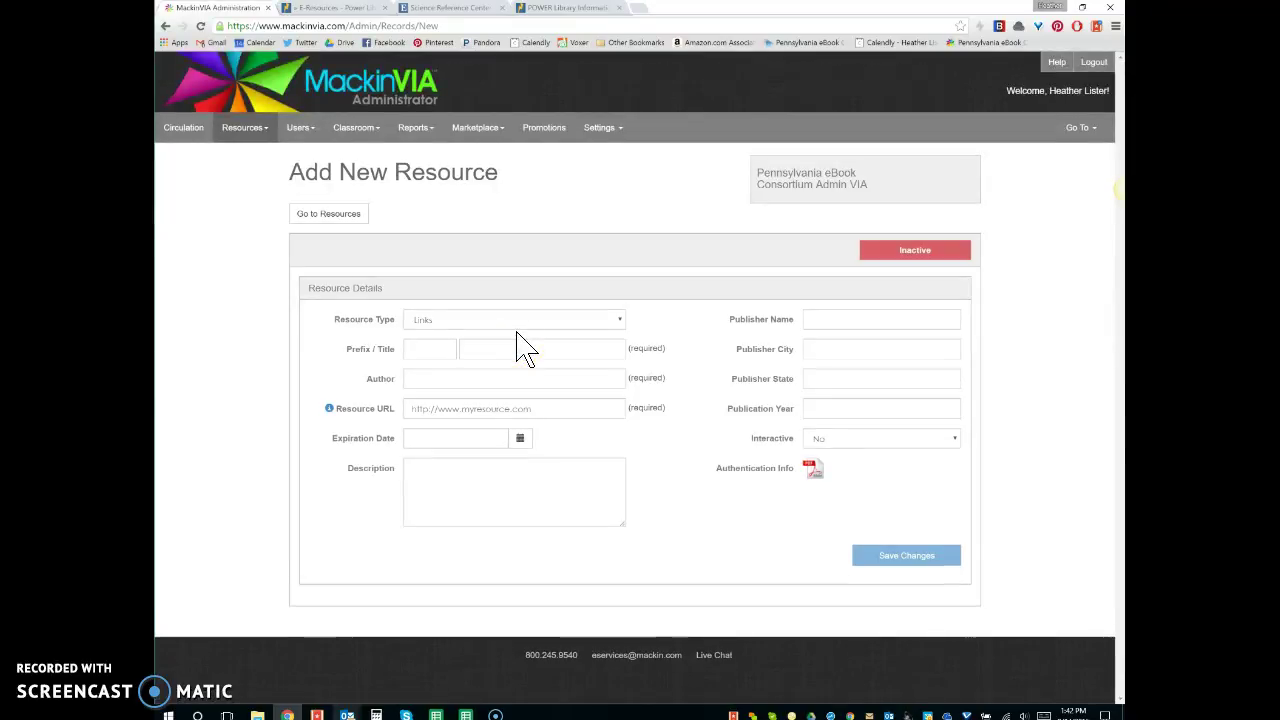
click(1082, 132)
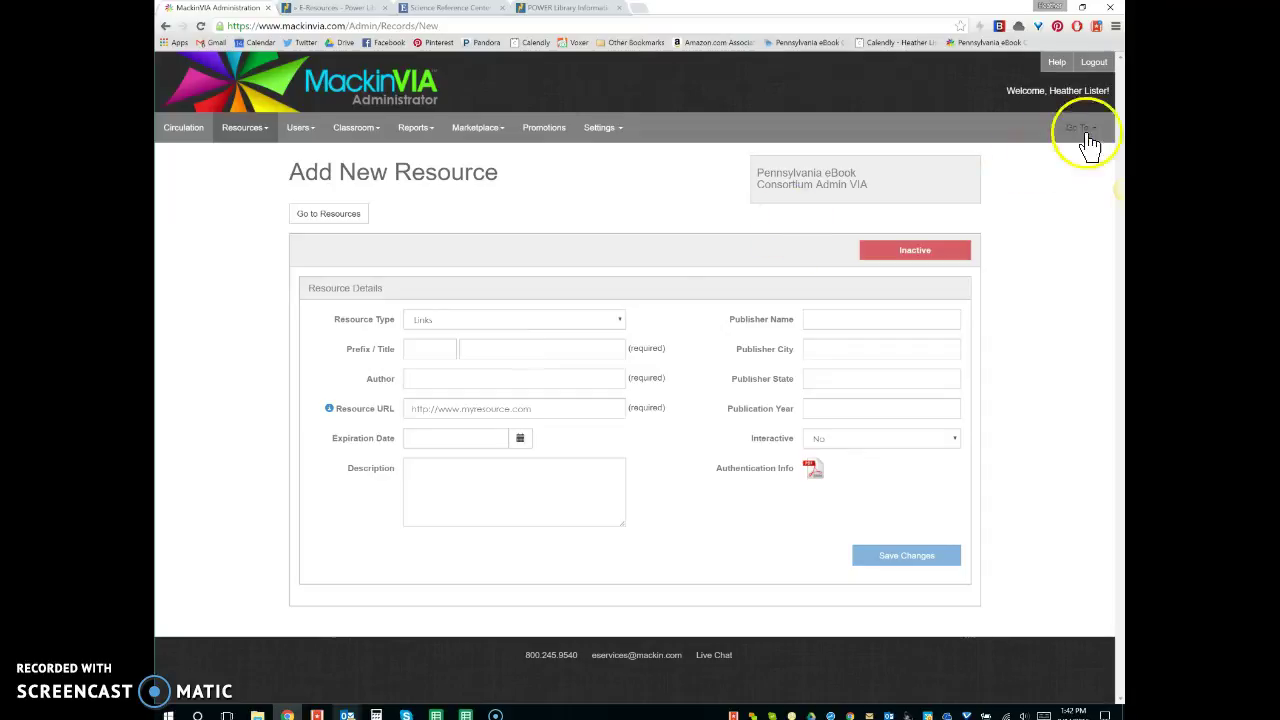
click(1066, 172)
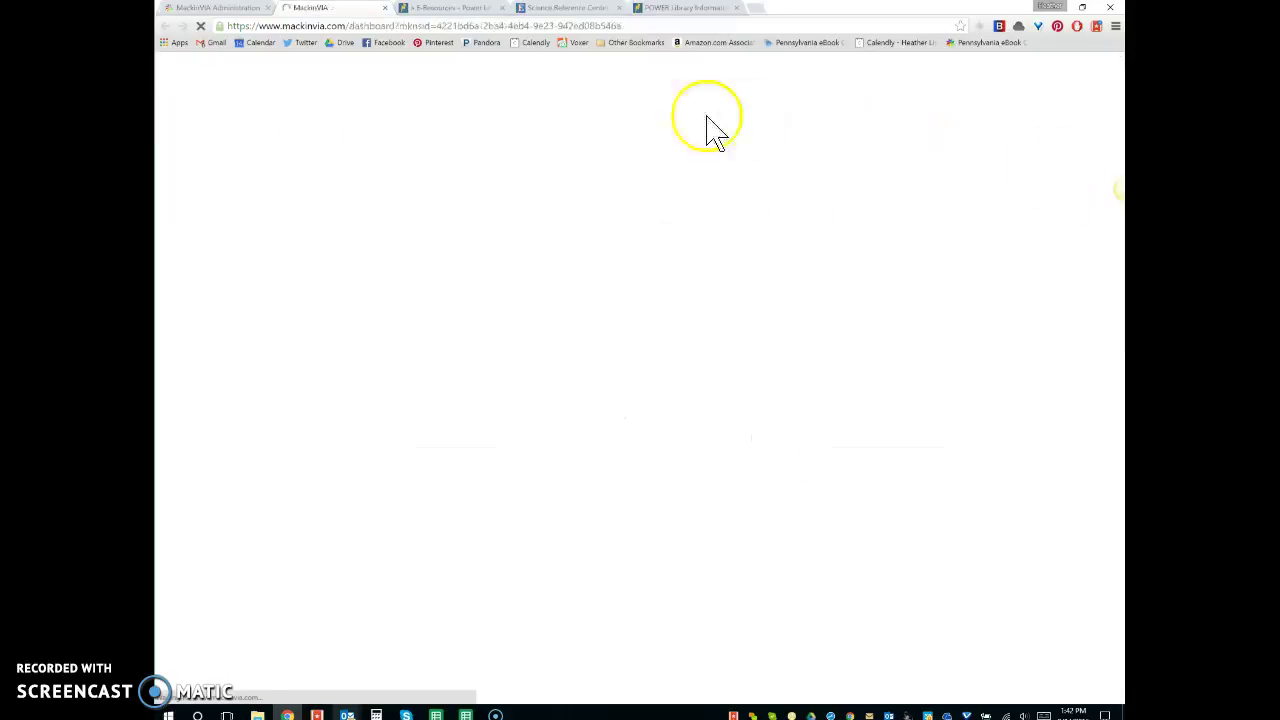
Examine the POWER Library E-Resources page in its Help Me Choose and List All views.
click(478, 10)
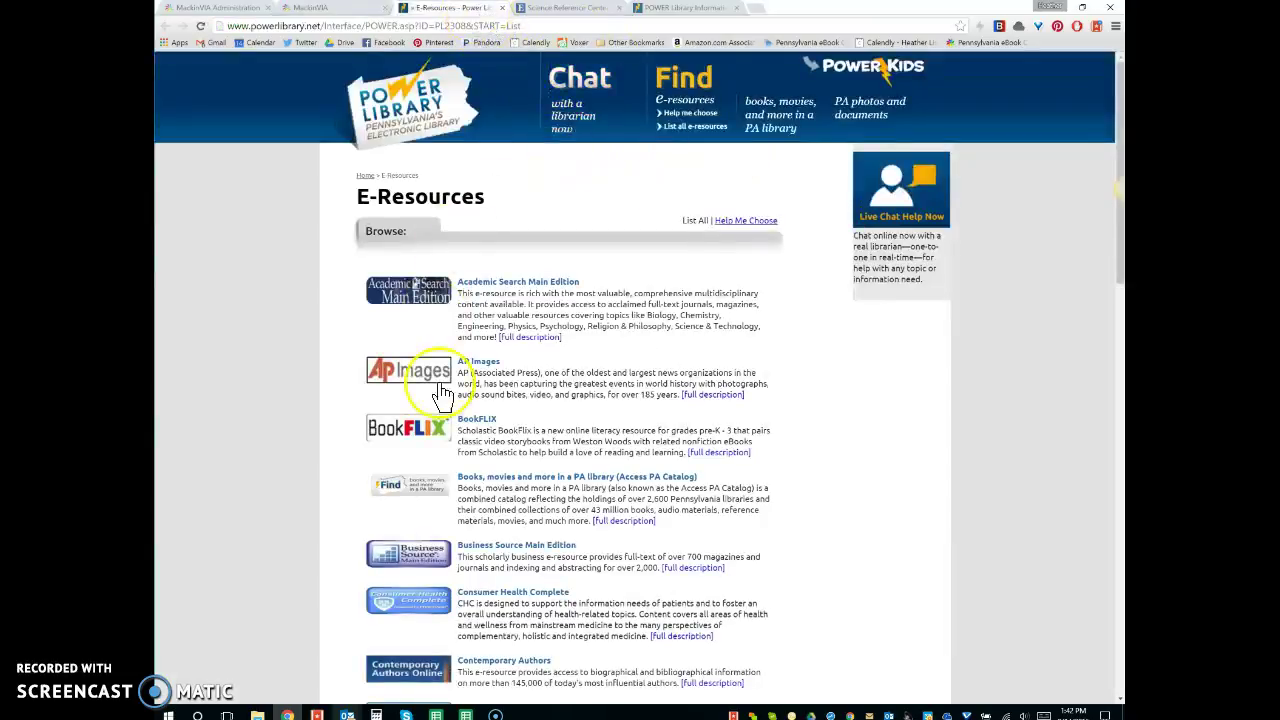
click(767, 220)
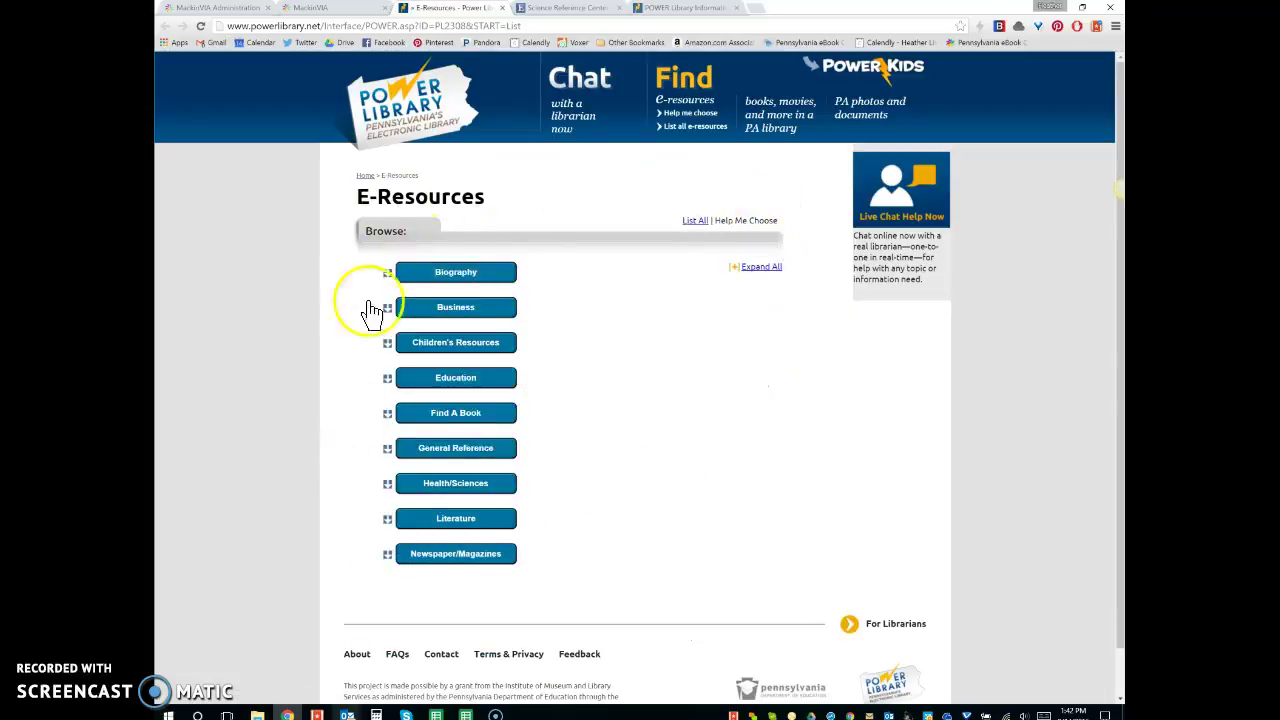
click(694, 221)
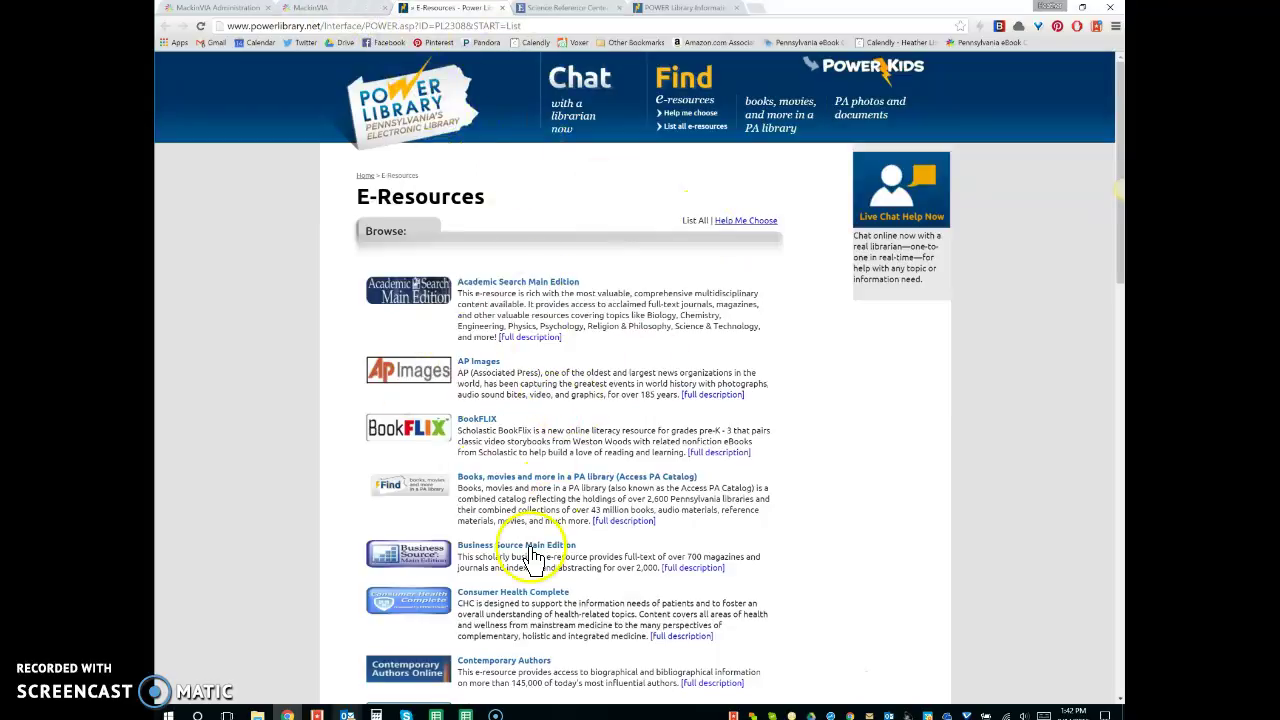
scroll(538, 553, down, 3)
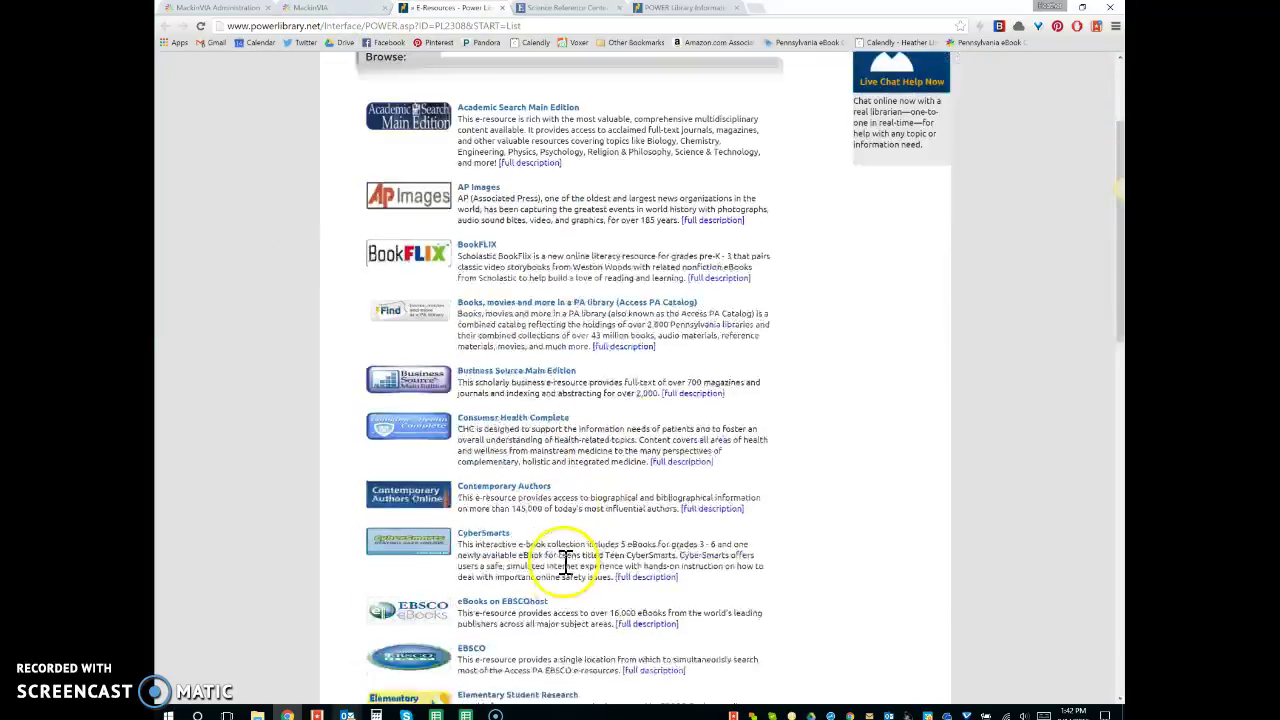
scroll(563, 551, up, 1)
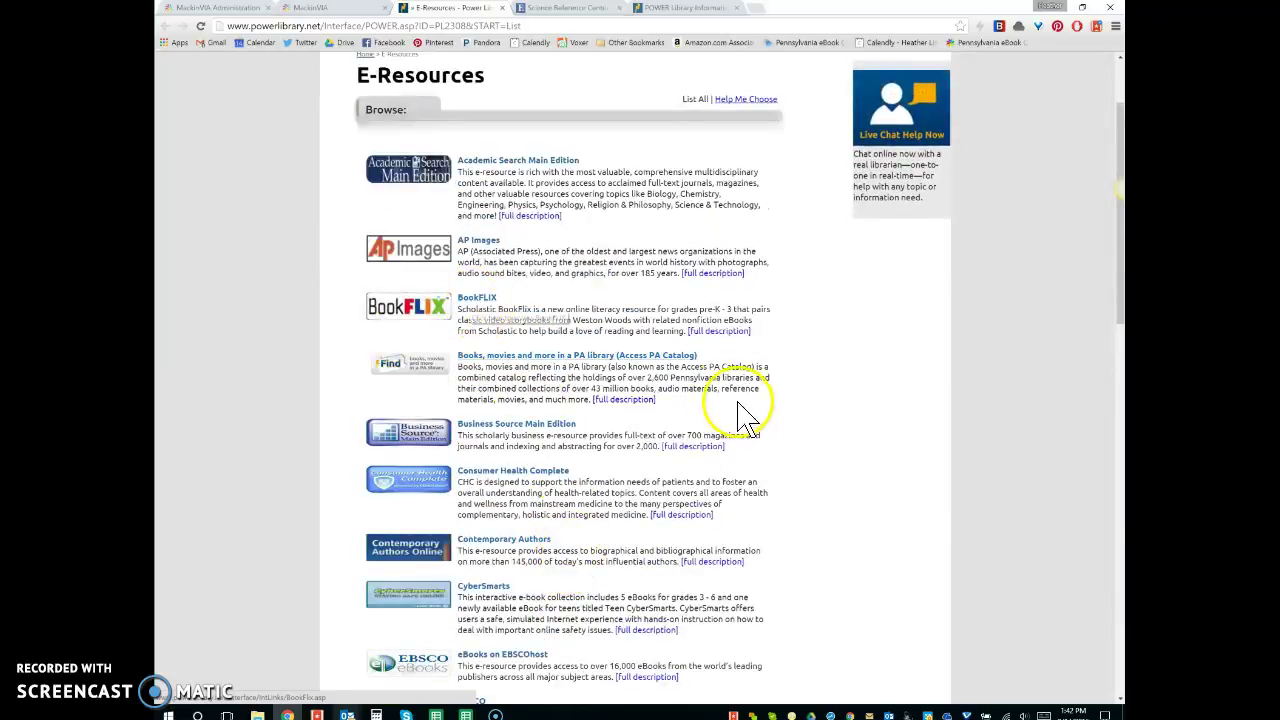
scroll(745, 425, down, 4)
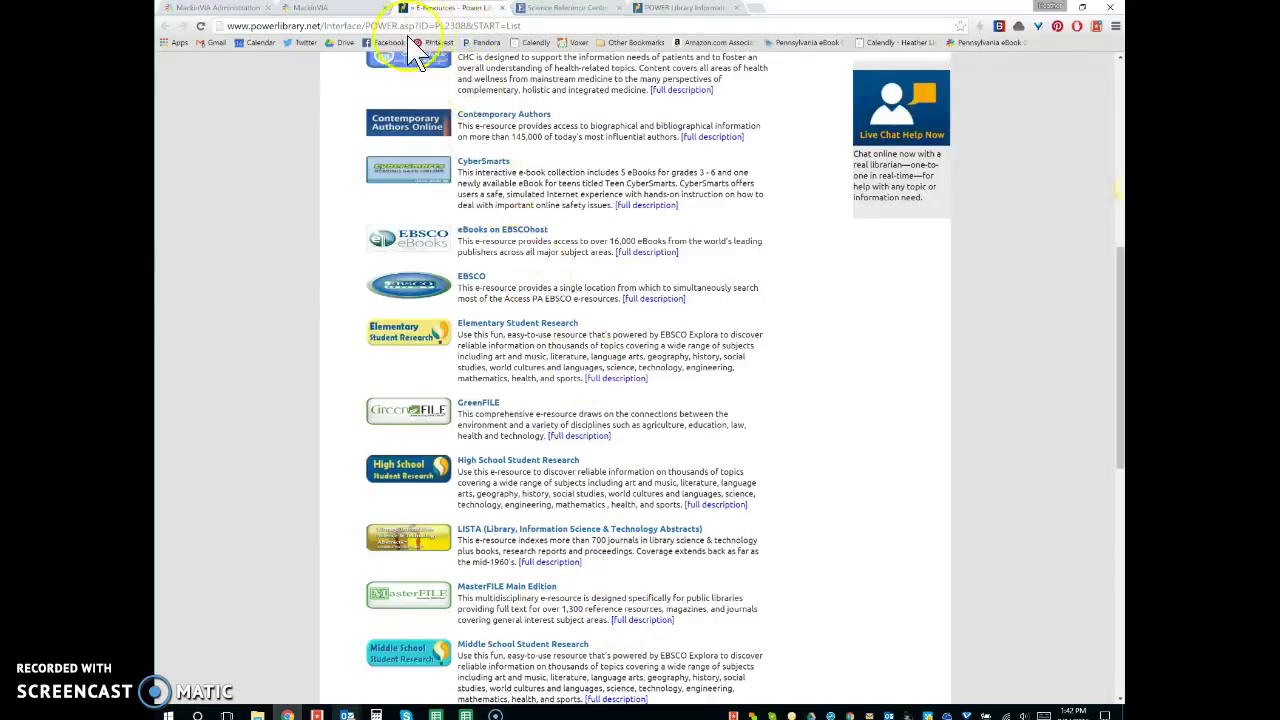
Switch to the MackinVIA user site and examine the resources in its Databases category.
click(318, 8)
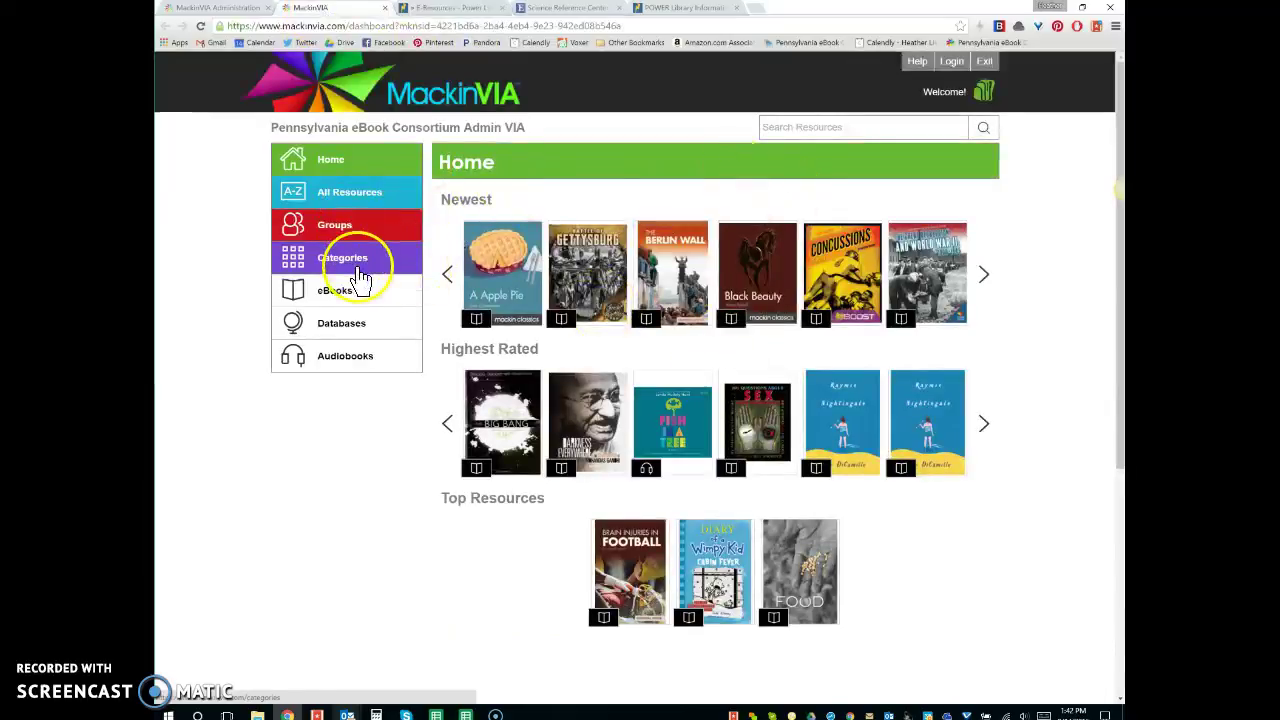
click(372, 330)
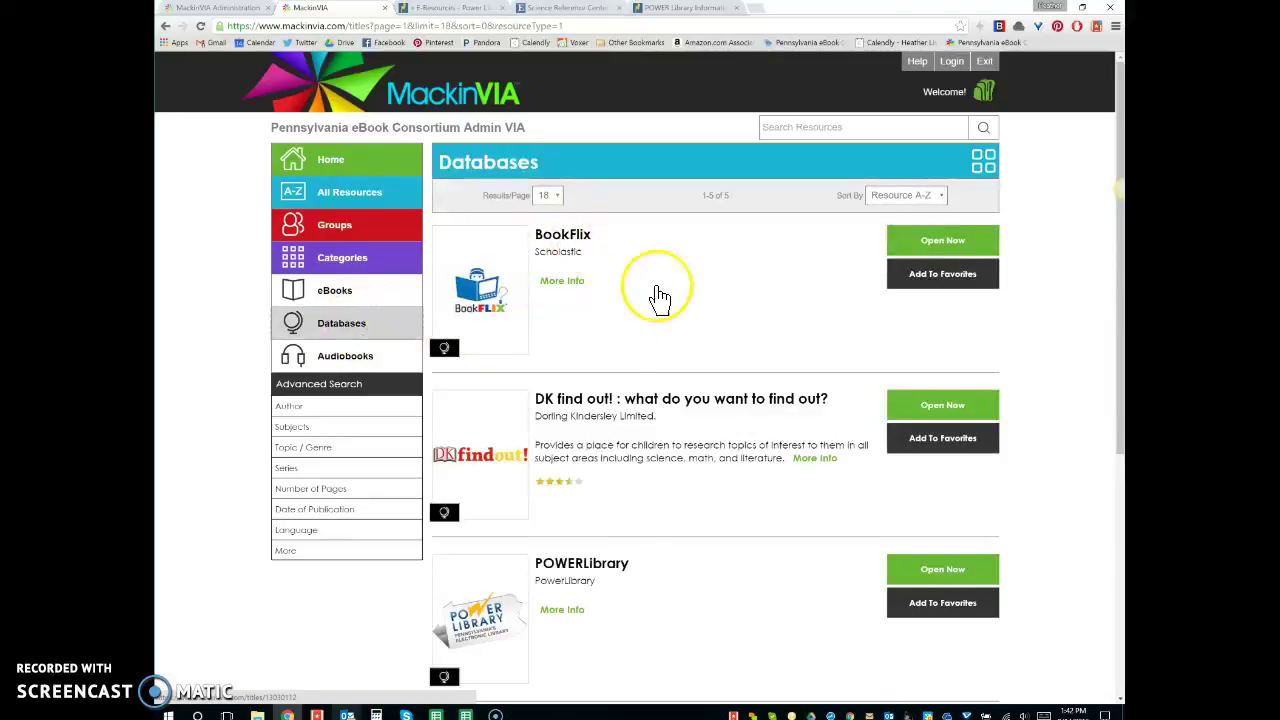
scroll(735, 320, down, 3)
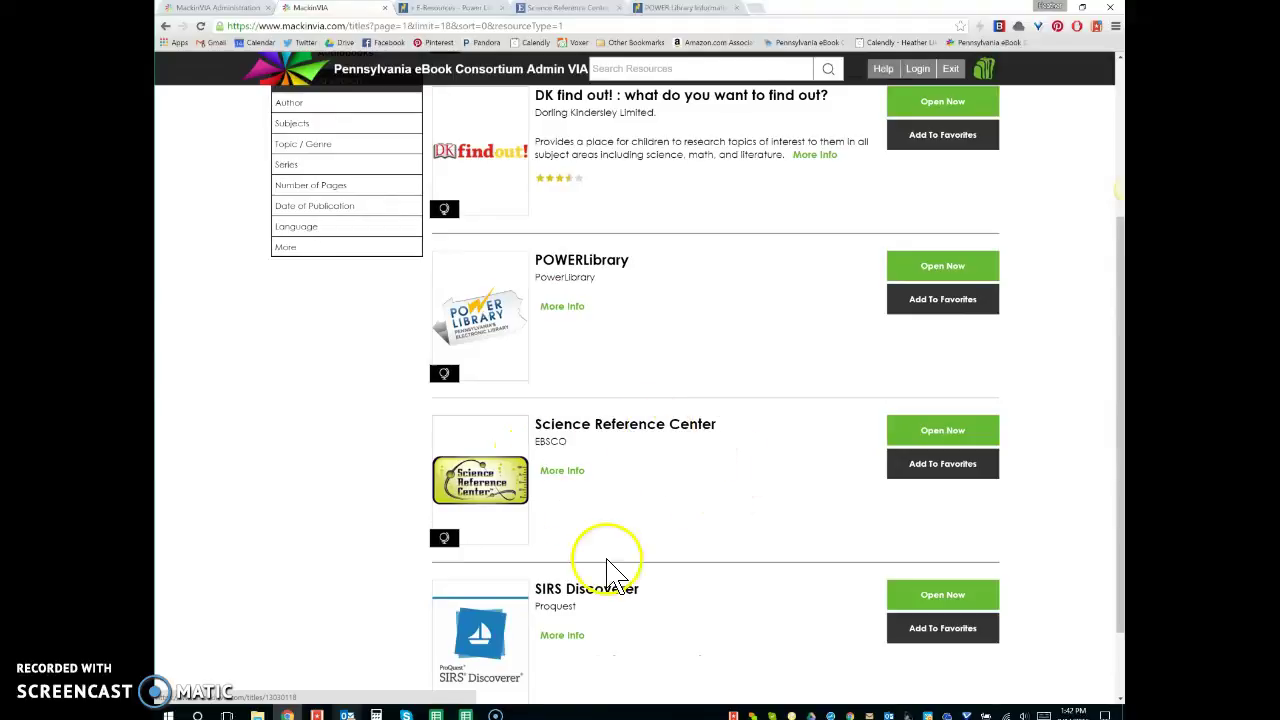
scroll(645, 582, up, 2)
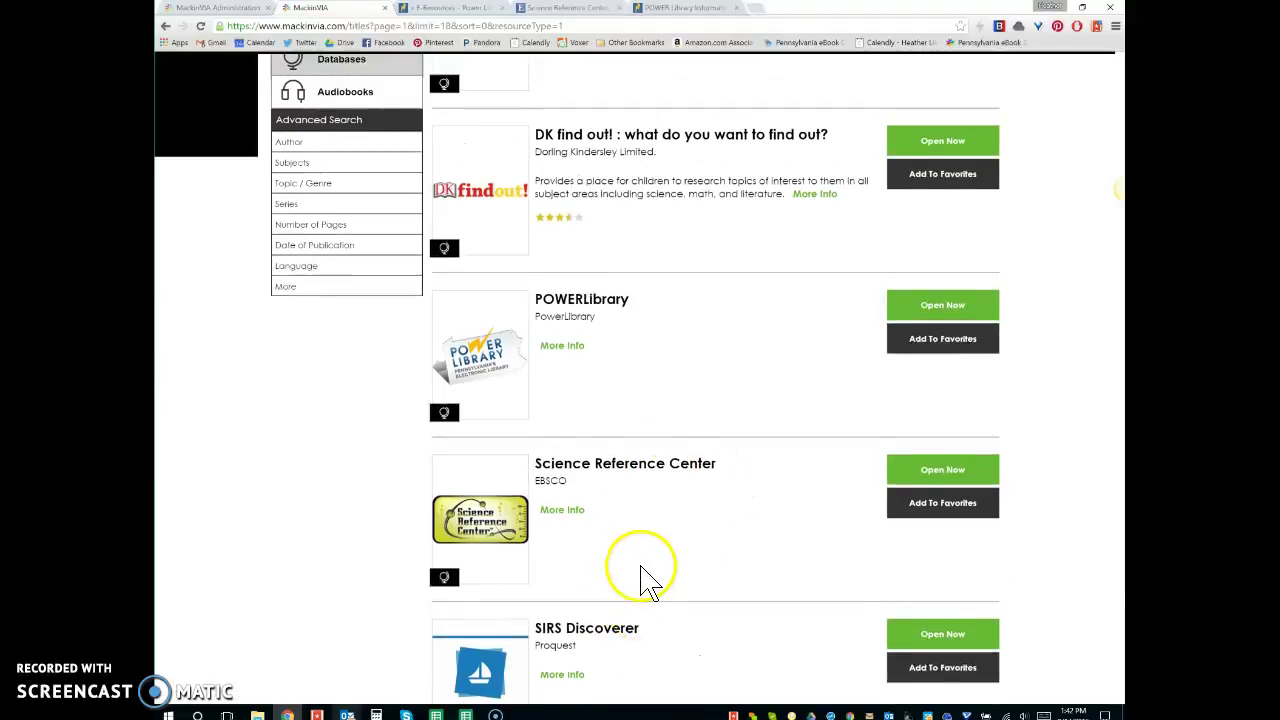
scroll(620, 275, up, 1)
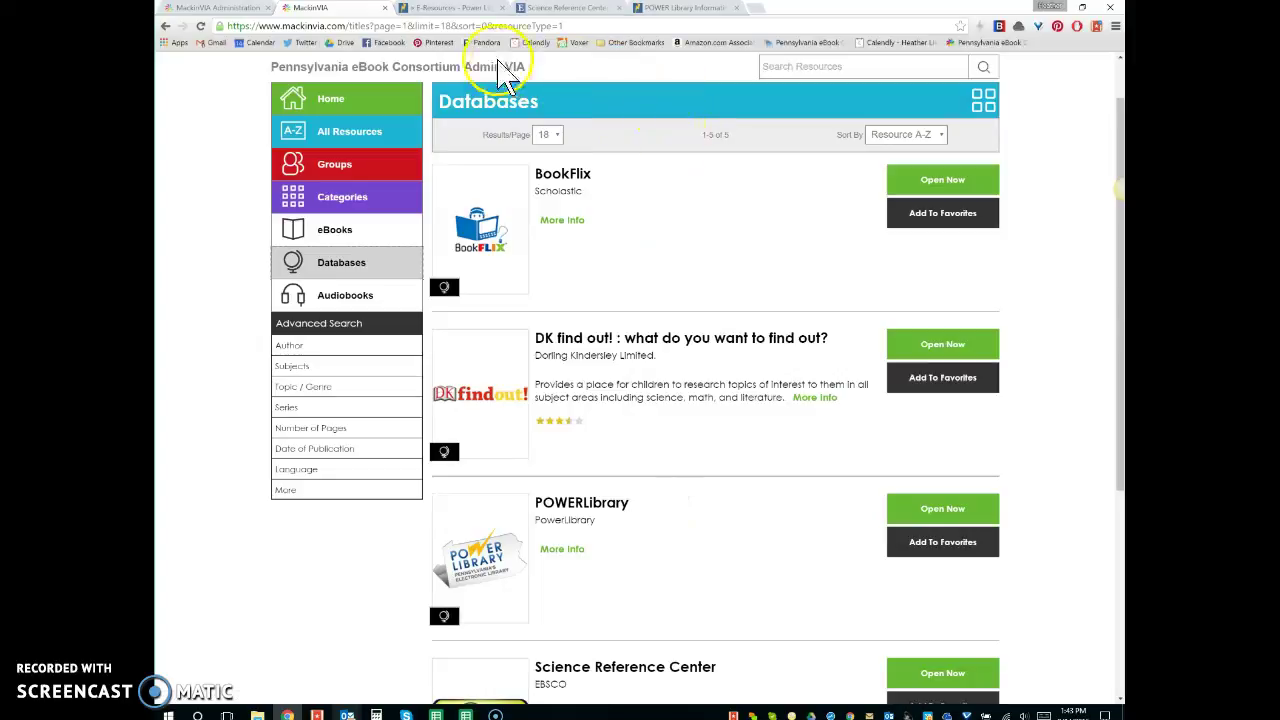
Look up the POWER Library code and links for the school library at Annie B. Nye Elementary School in Dauphin County.
click(693, 10)
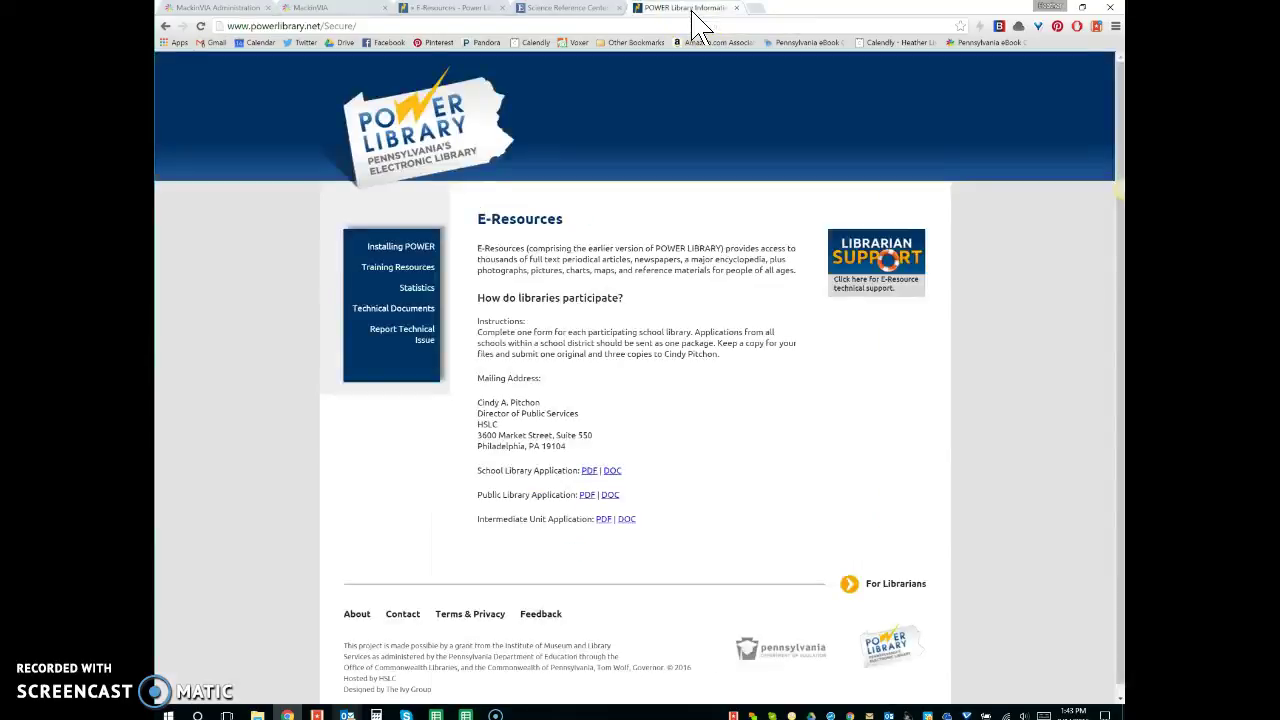
click(426, 311)
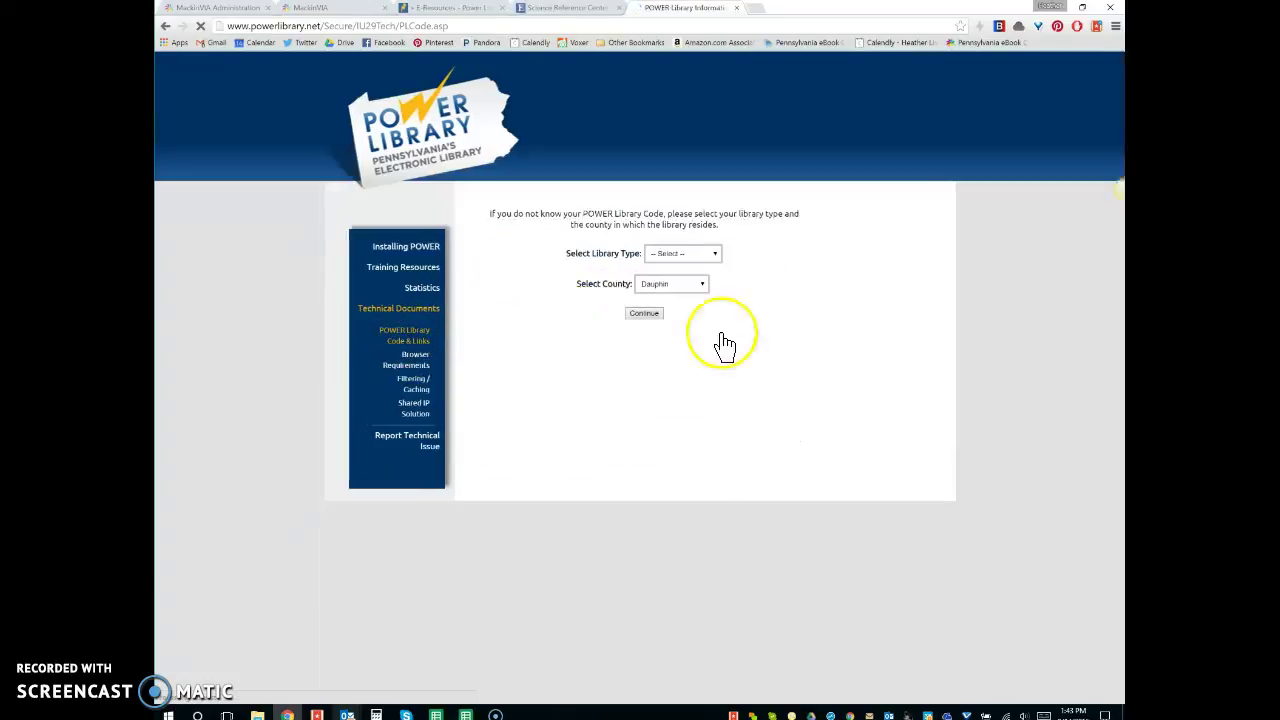
click(704, 256)
click(694, 306)
click(648, 313)
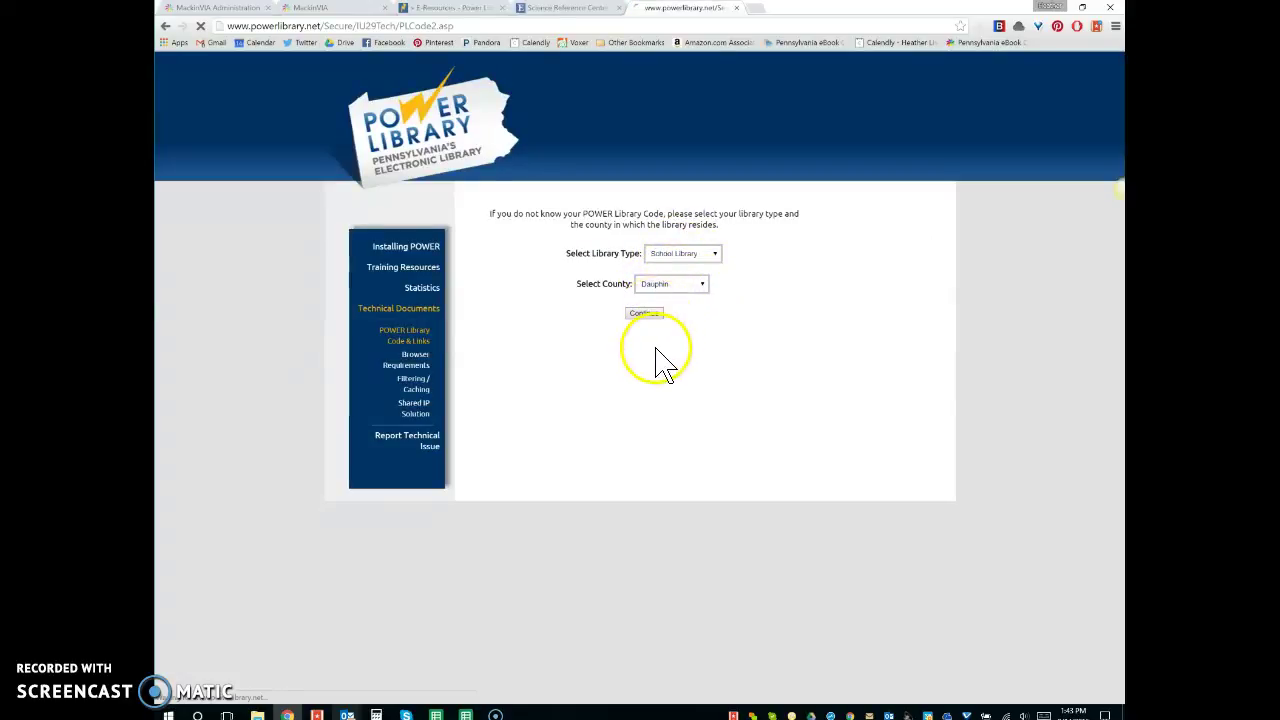
click(690, 218)
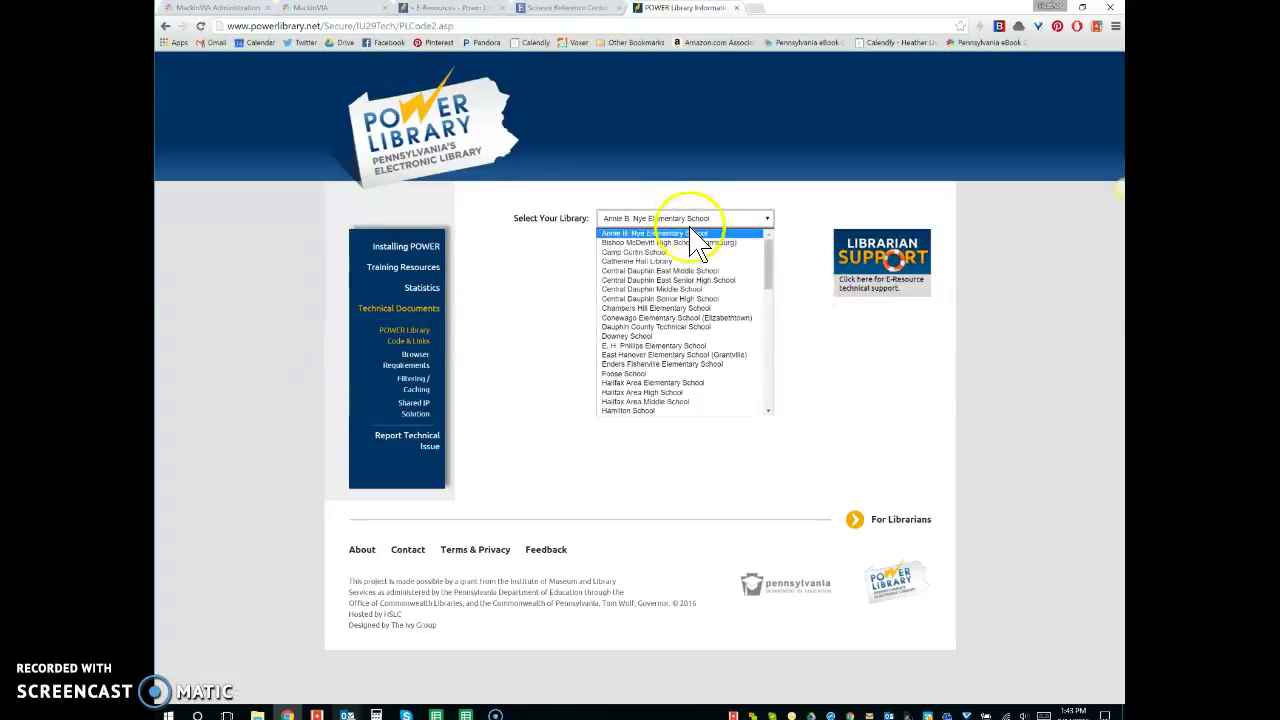
click(689, 235)
click(662, 250)
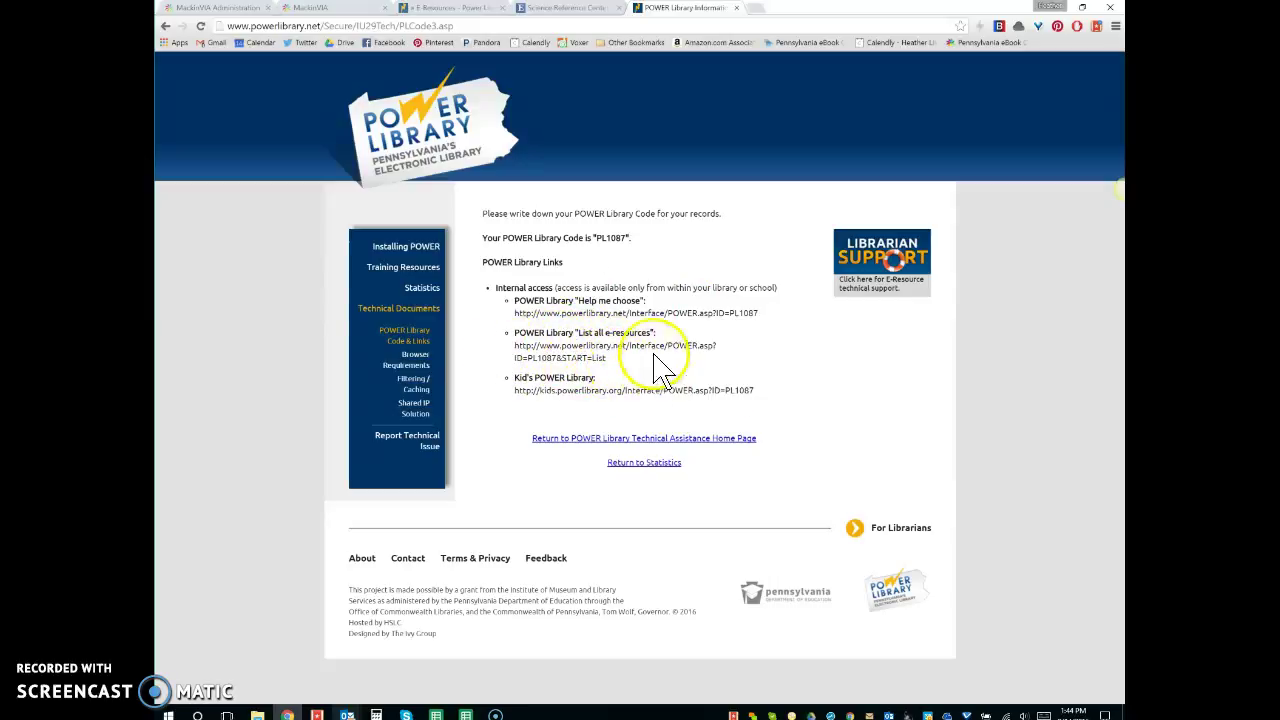
Compare the school's POWER Library links with the E-Resources page, viewing both the full list and the Help Me Choose categories.
click(455, 8)
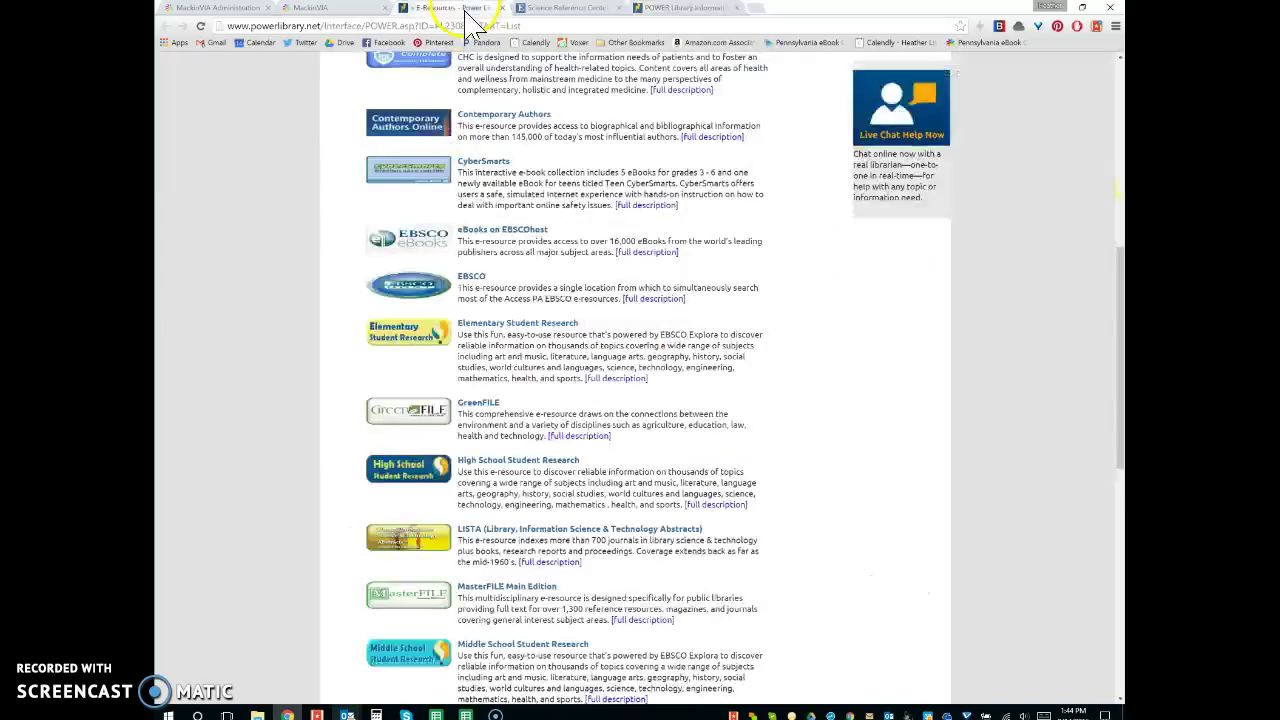
scroll(560, 300, up, 3)
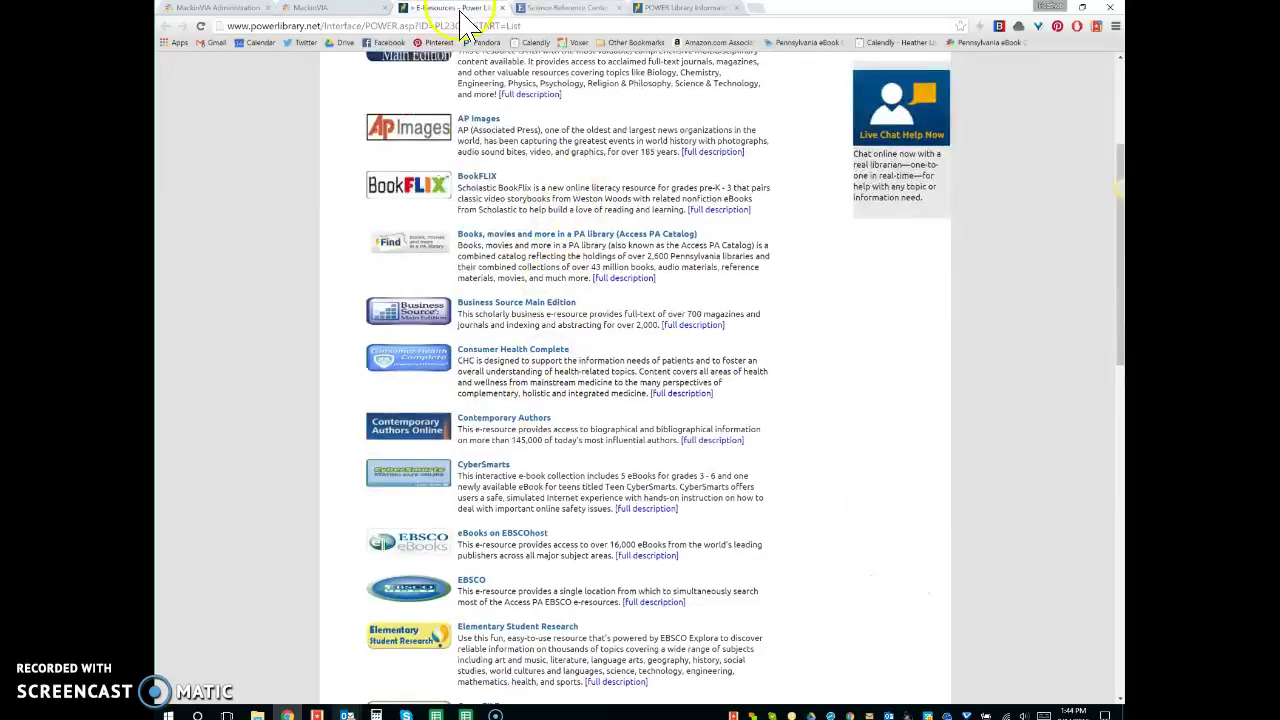
click(686, 10)
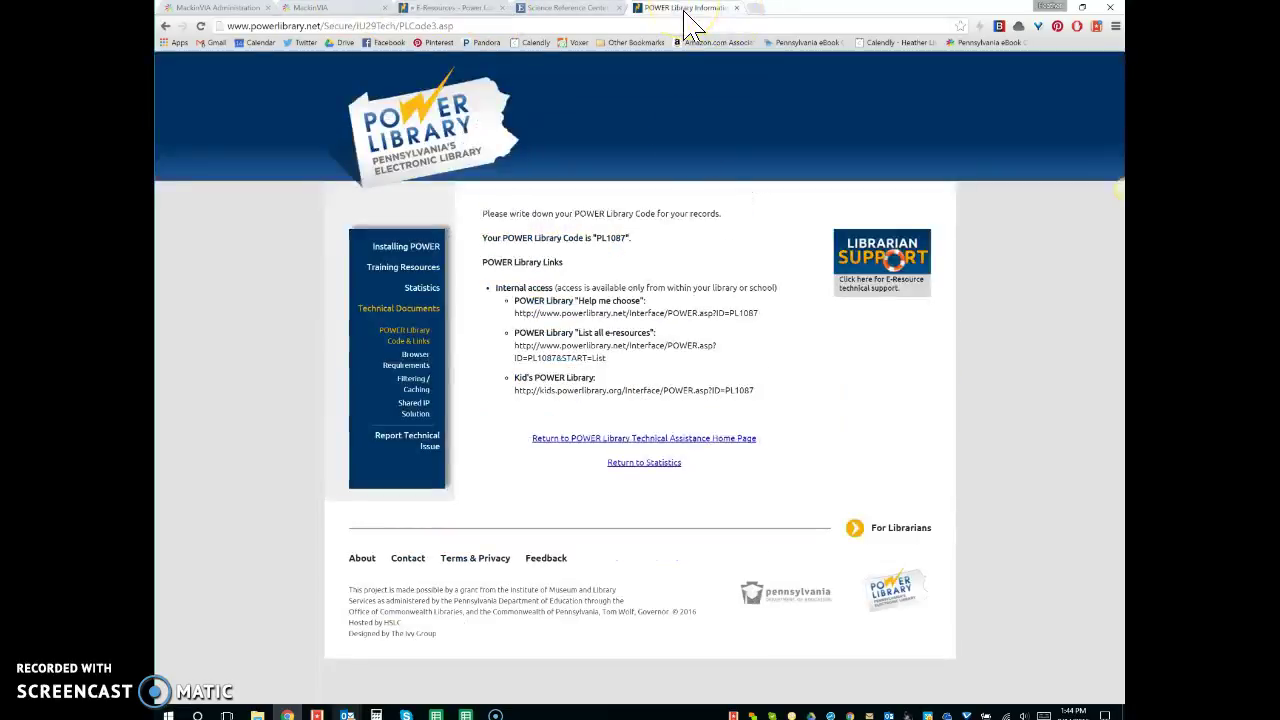
click(455, 8)
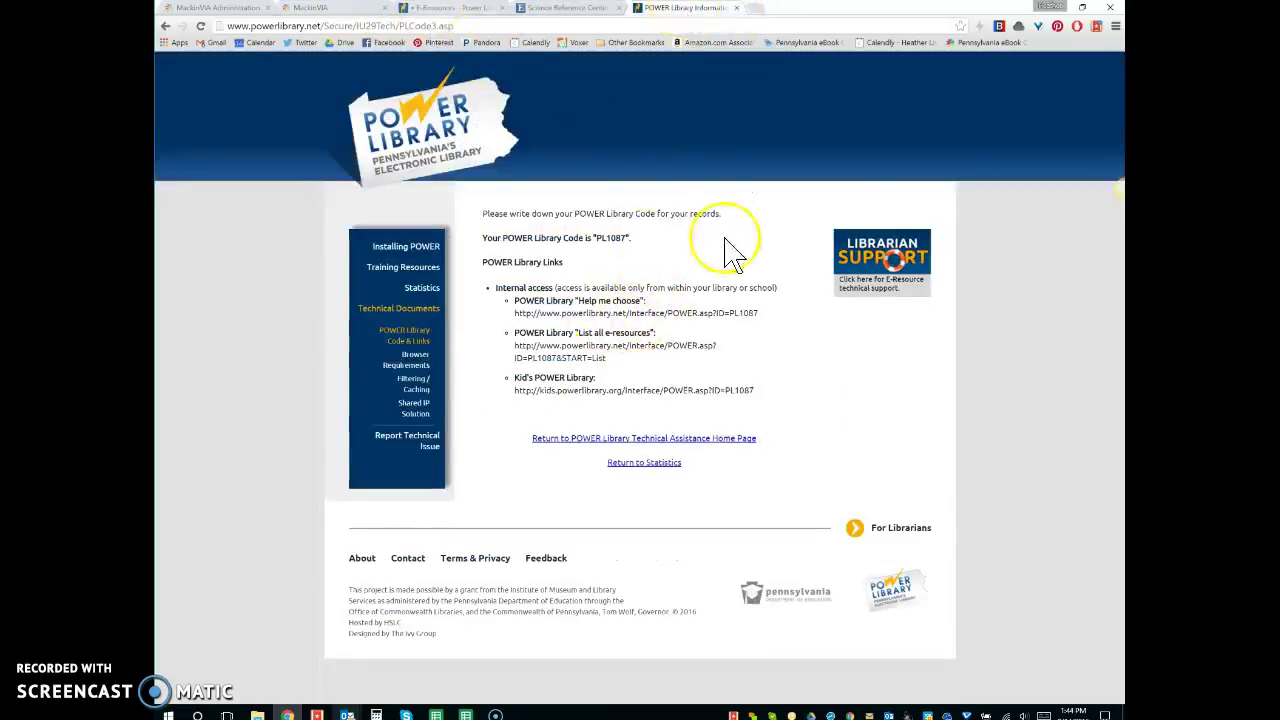
scroll(741, 250, up, 4)
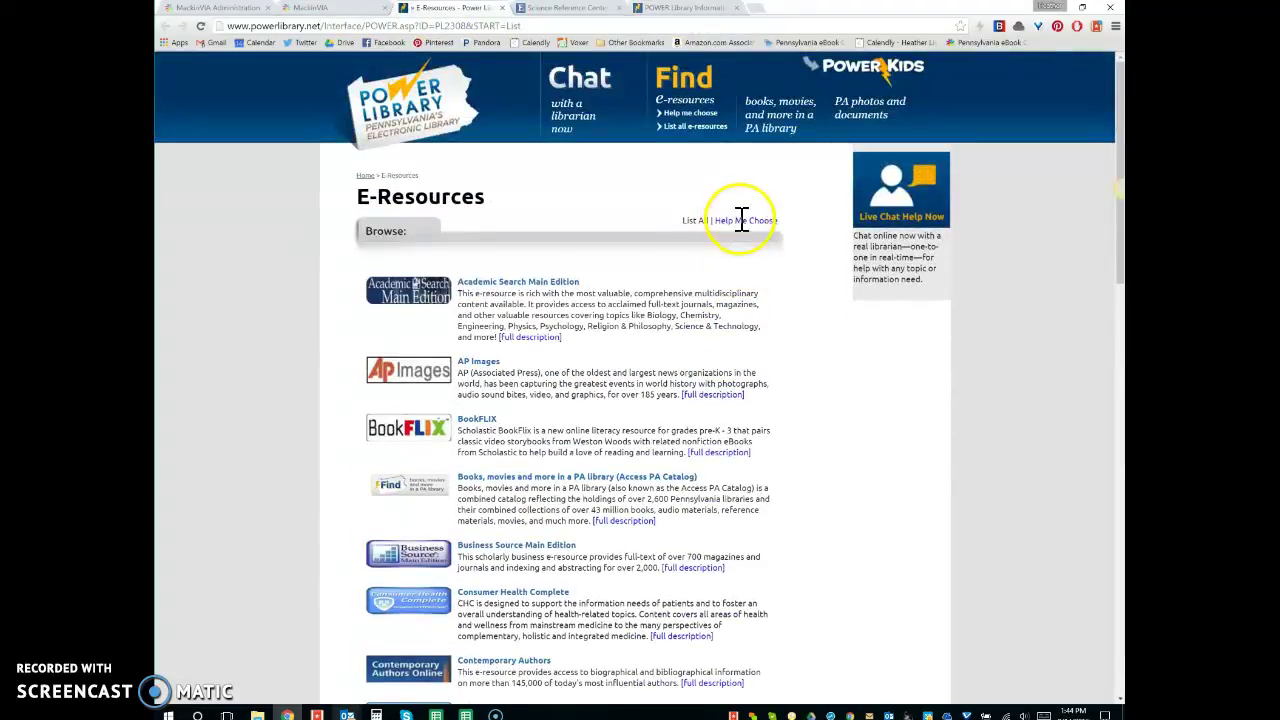
click(741, 221)
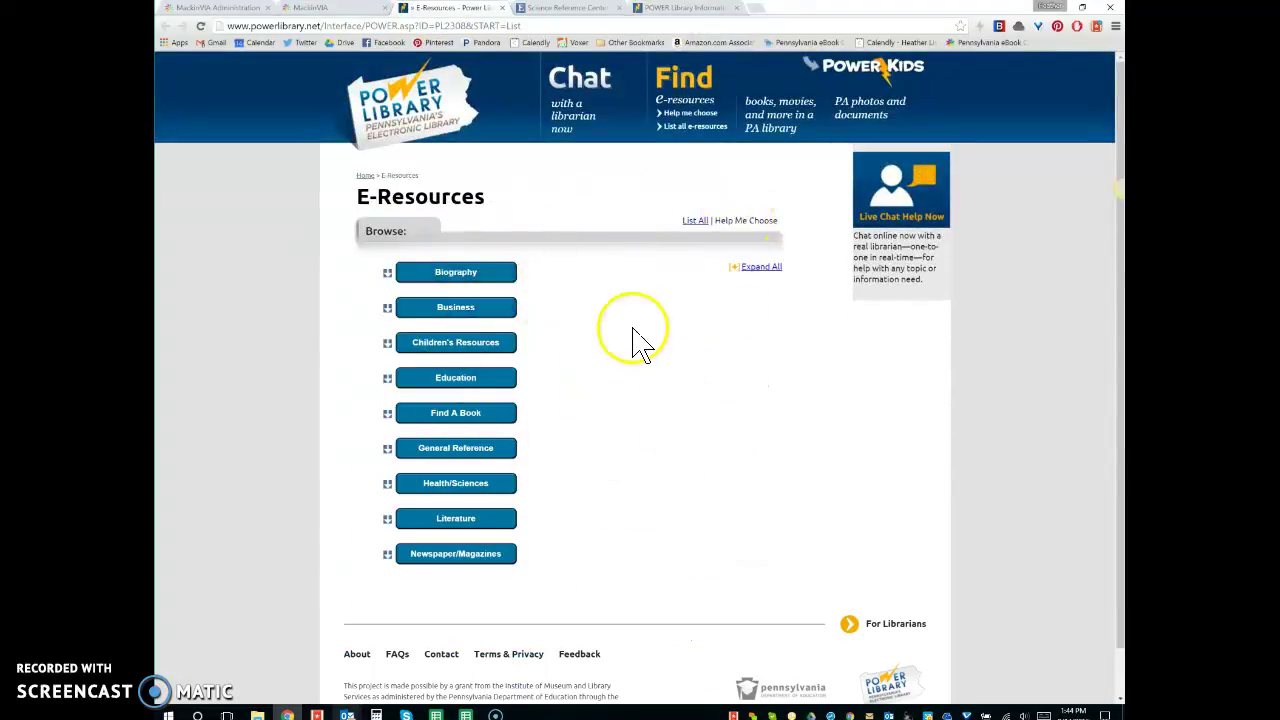
Copy the Kid's POWER Library URL from the school's POWER Library links and return to the Add New Resource form.
click(685, 8)
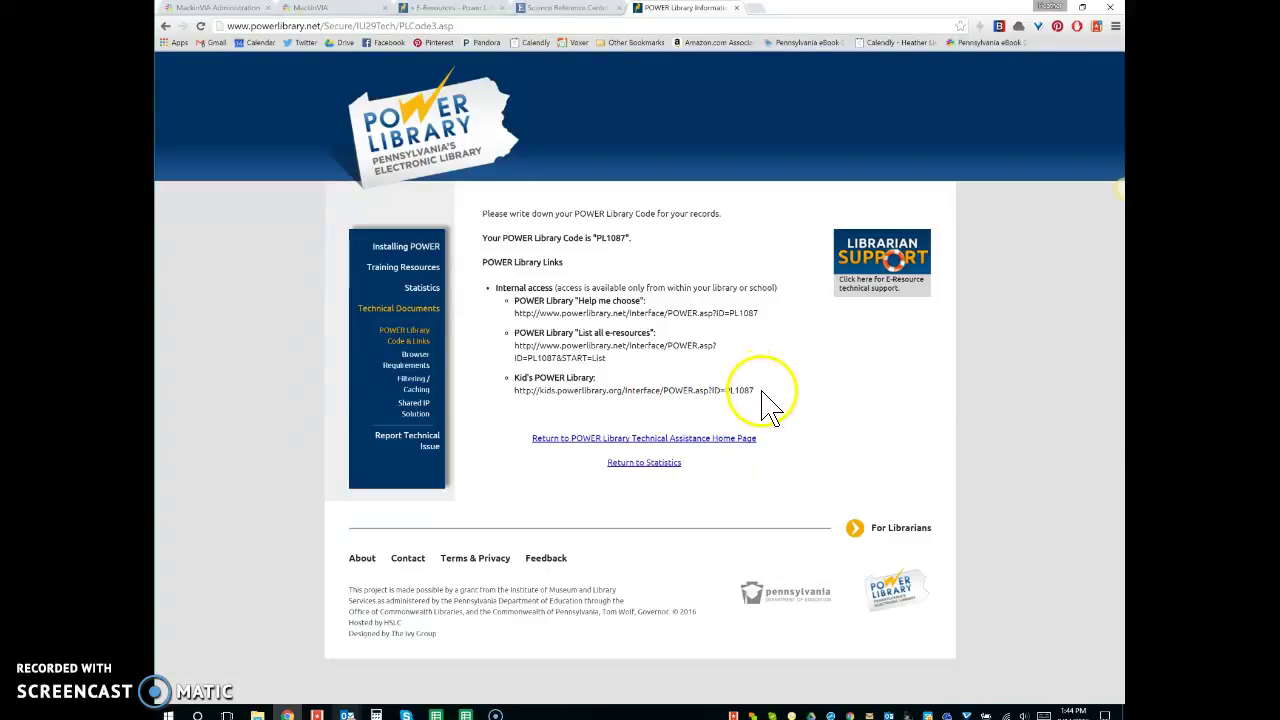
drag(761, 391, 515, 393)
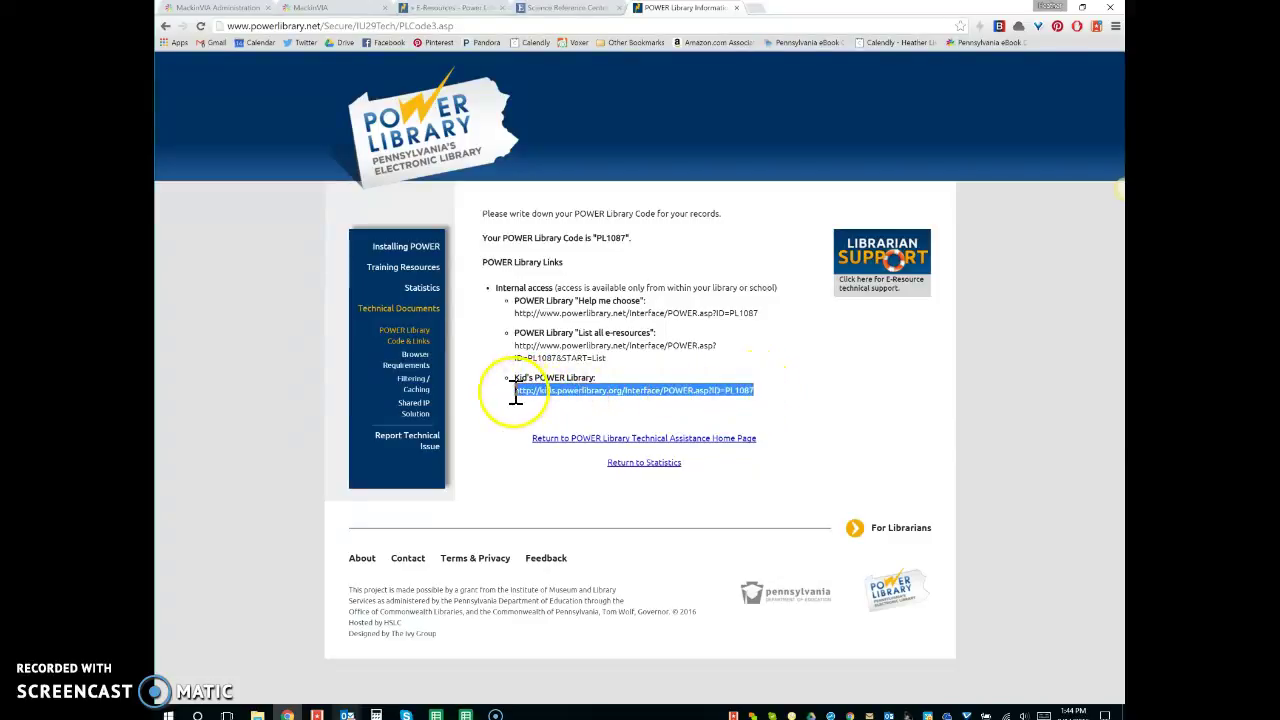
right_click(543, 398)
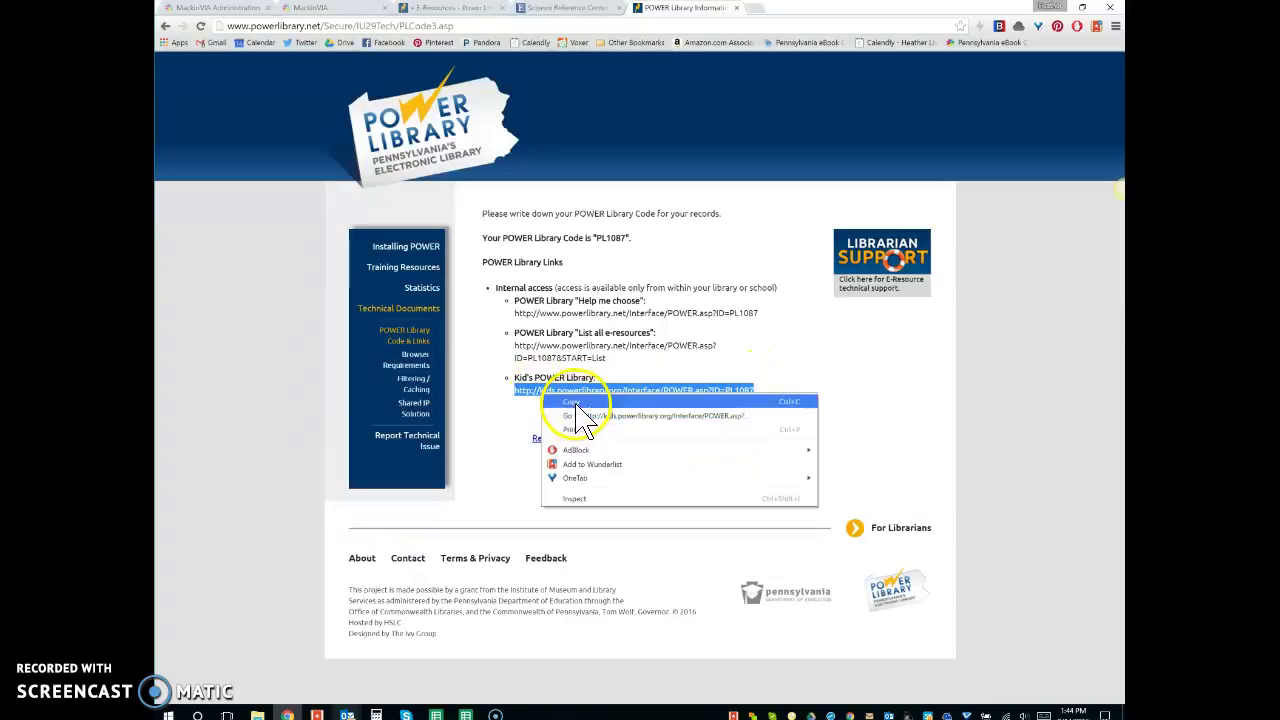
click(570, 408)
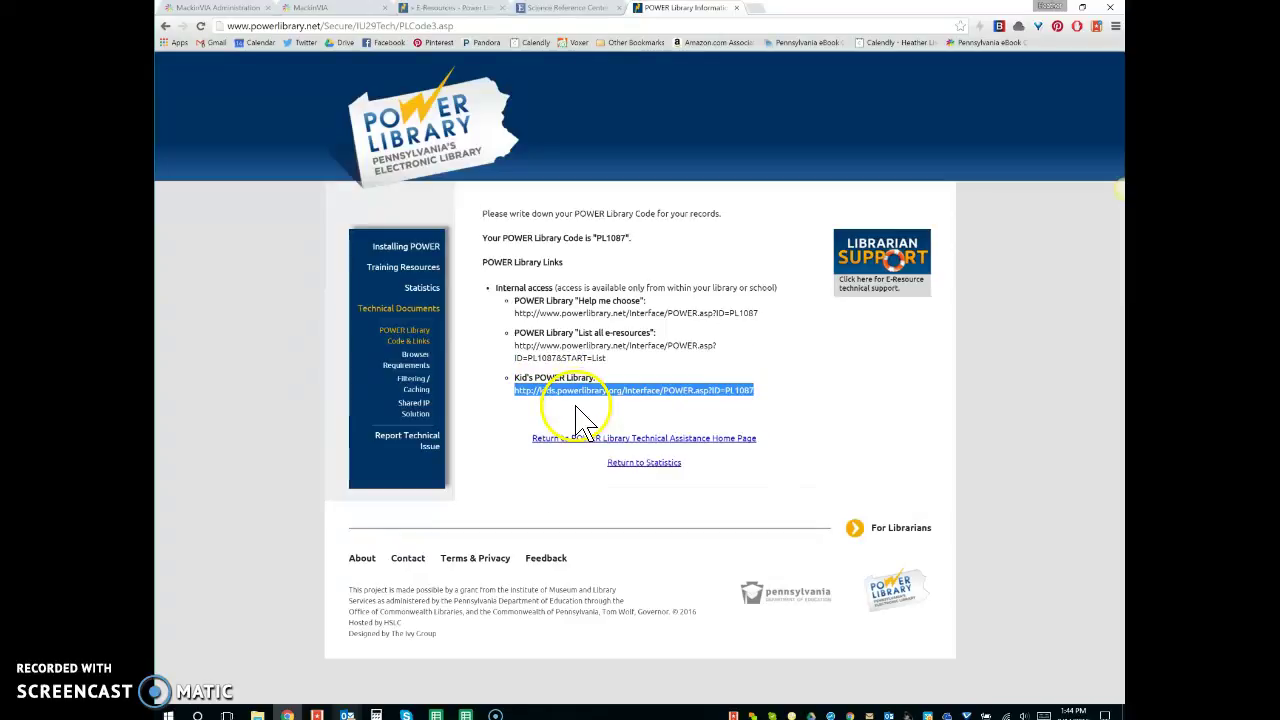
click(330, 12)
click(190, 12)
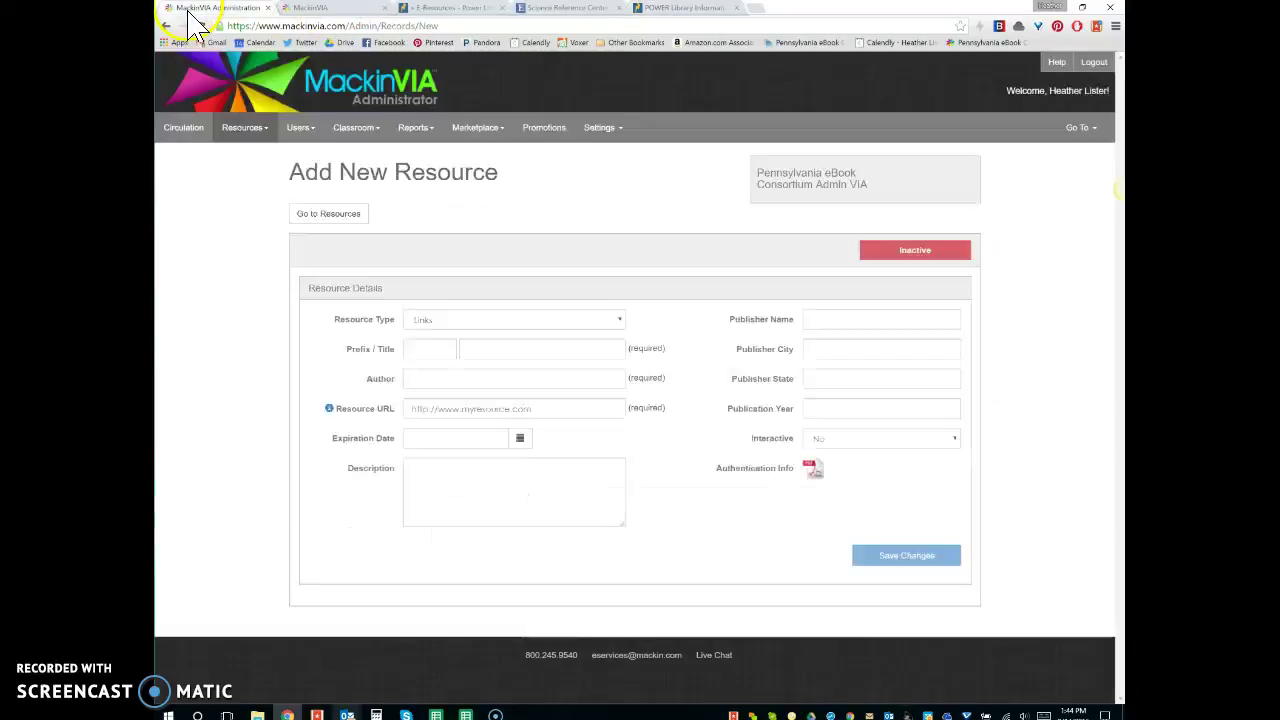
Create and activate a Databases resource titled Power Kids, with author Power Library and the copied Kid's POWER Library URL.
click(496, 327)
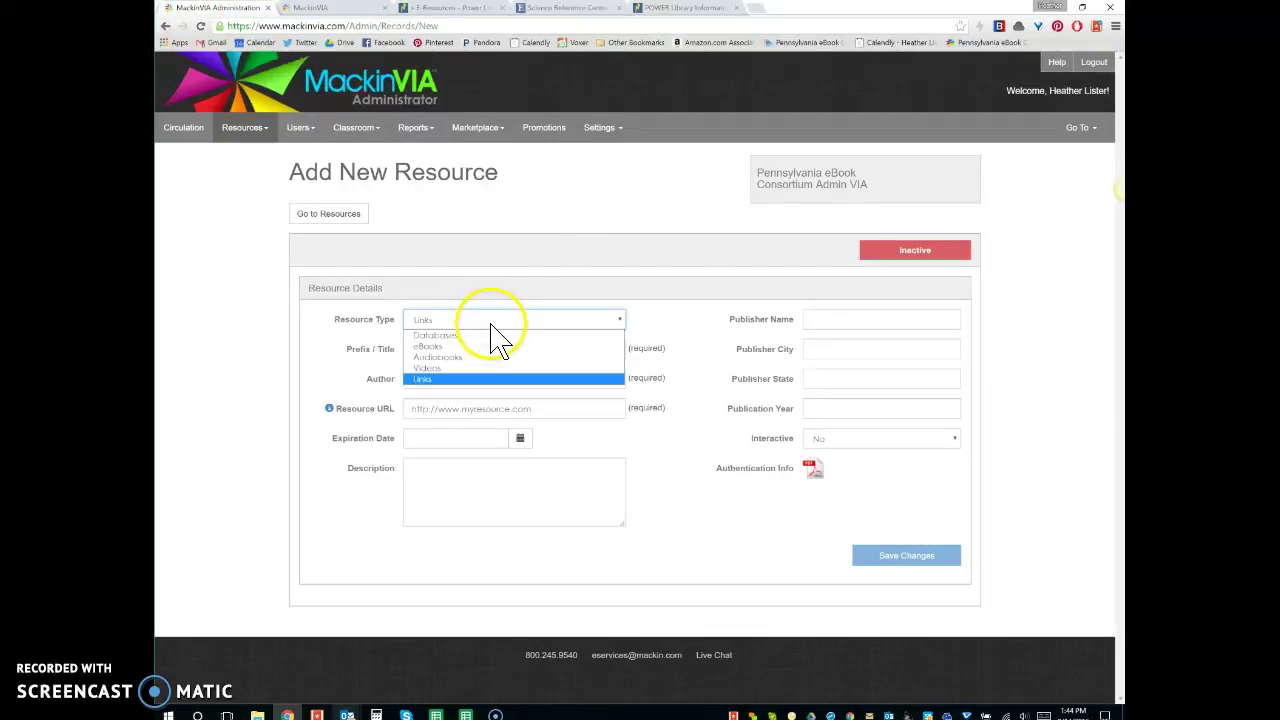
click(488, 335)
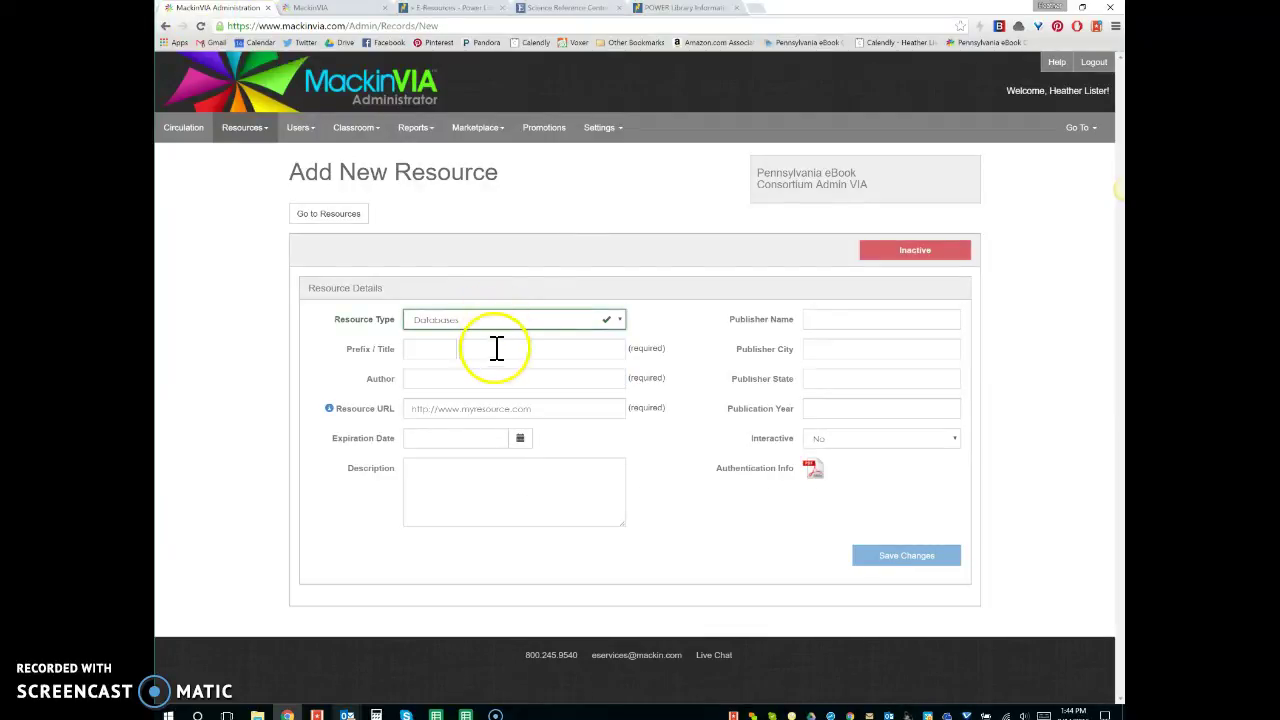
click(496, 351)
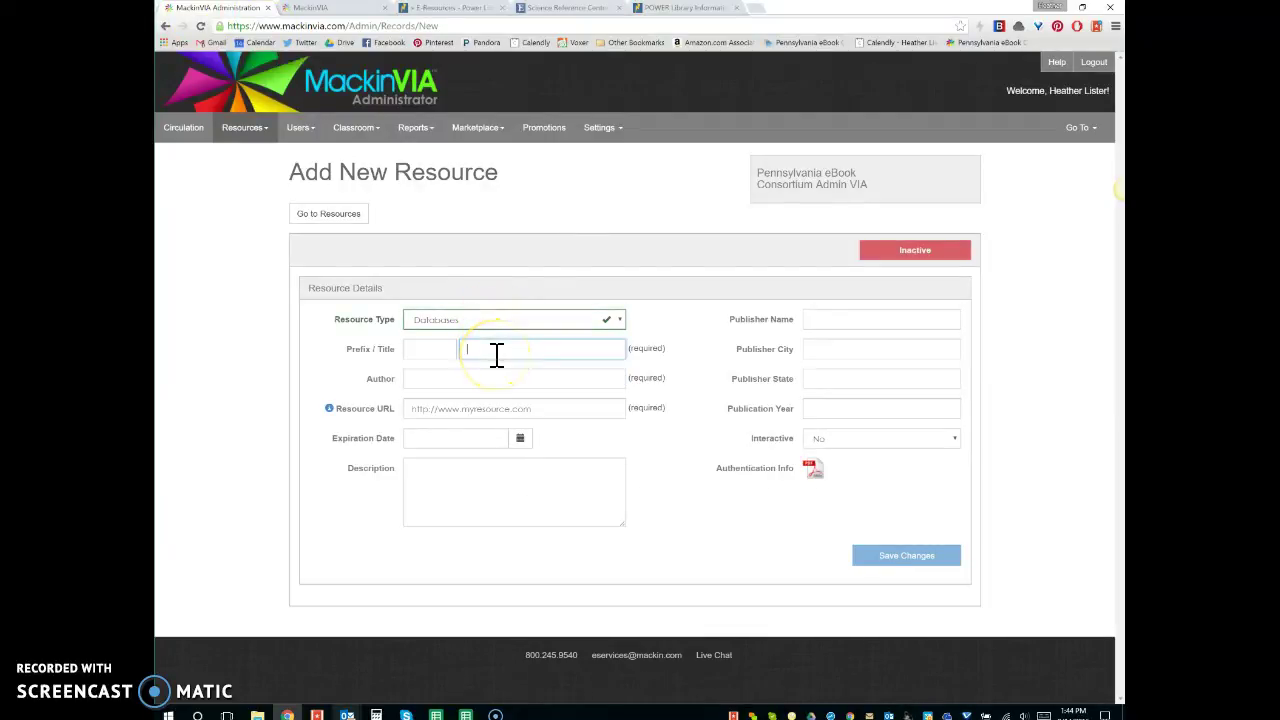
text(Power Lib)
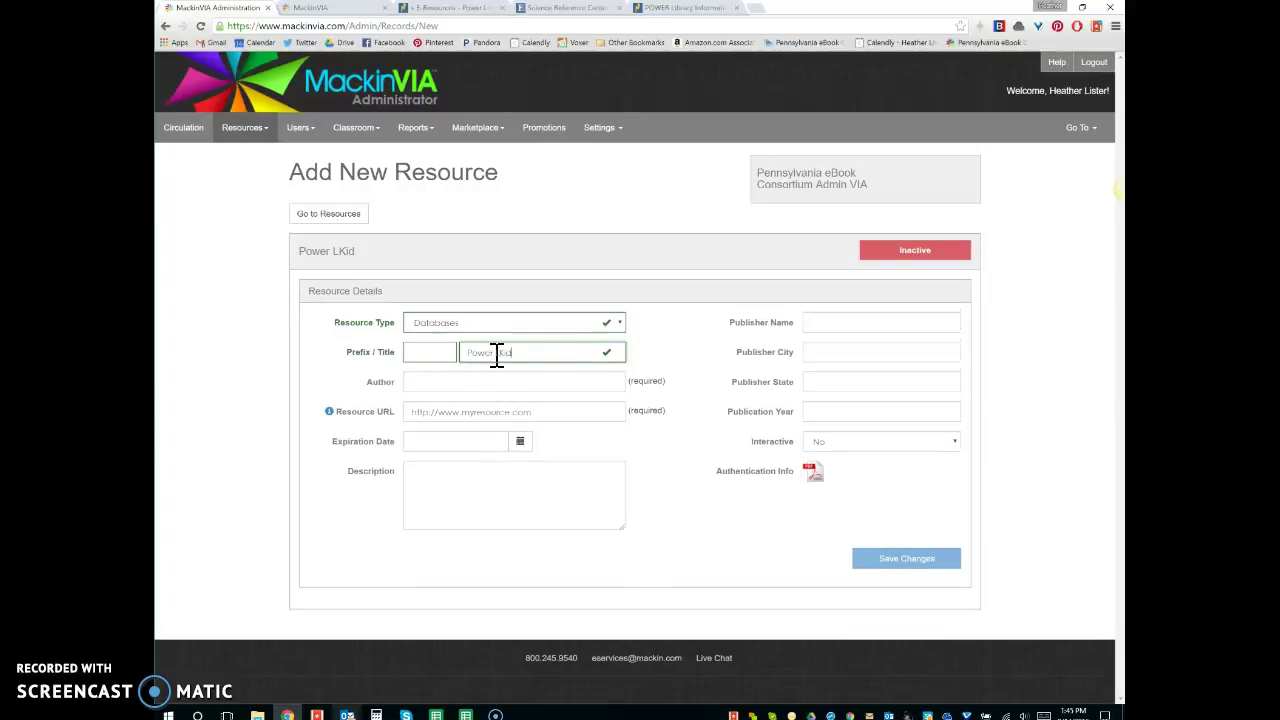
text(ower Library)
key(Tab)
click(486, 410)
key(ctrl+v)
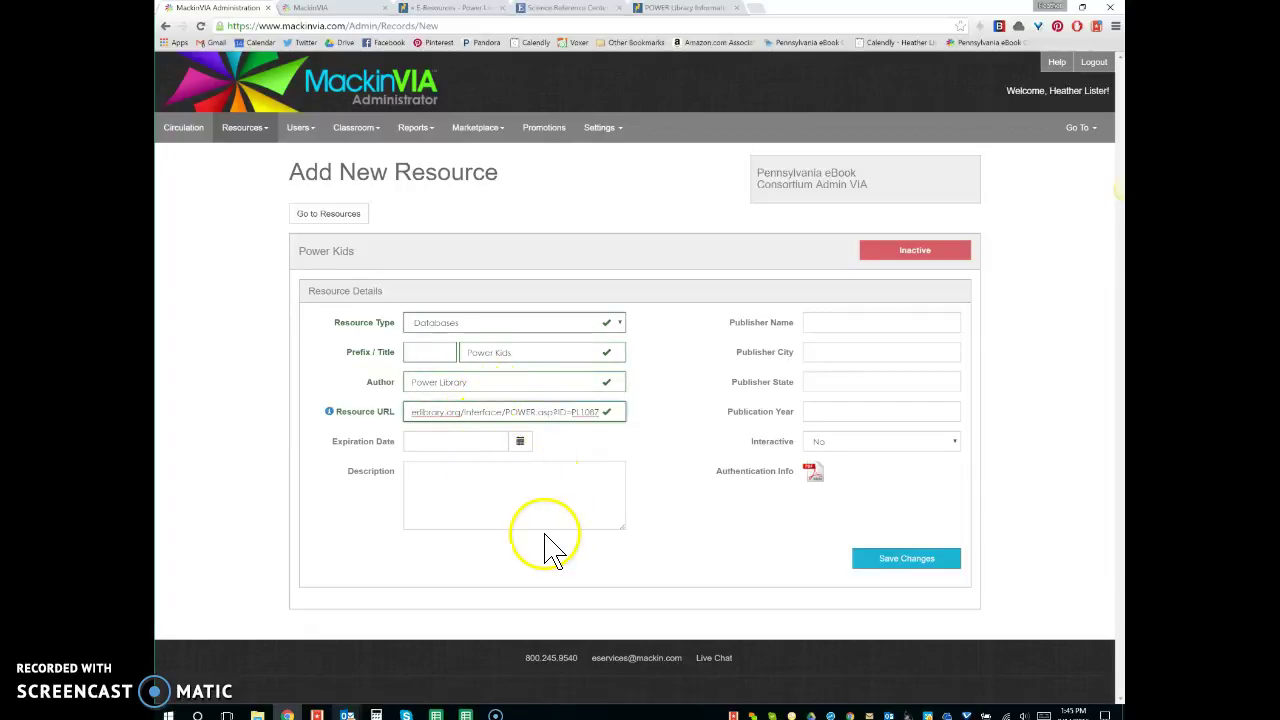
click(922, 560)
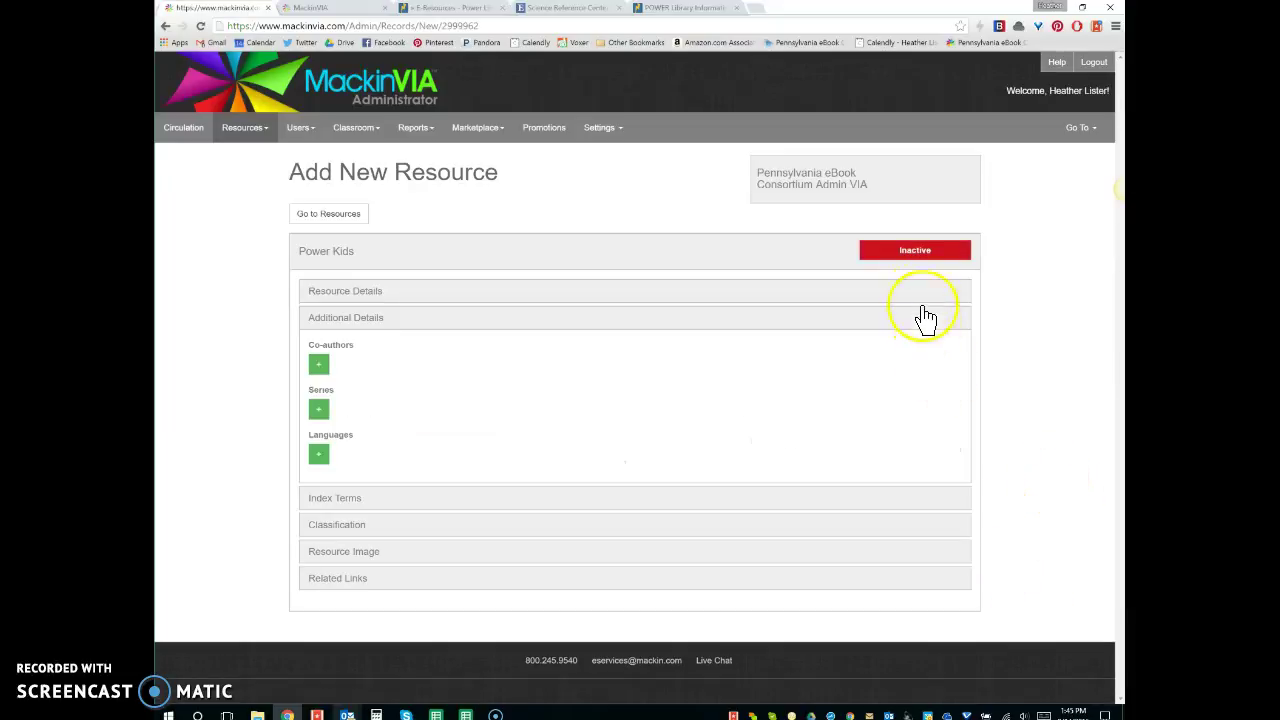
click(926, 254)
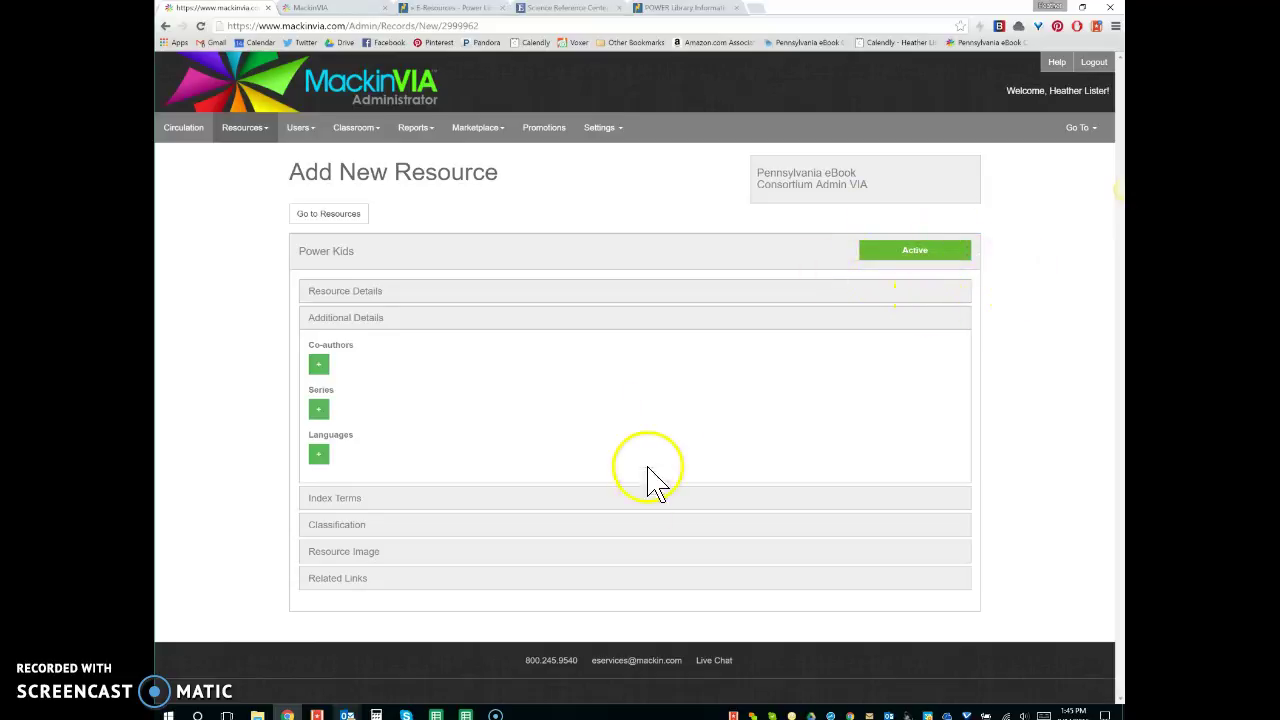
Upload the desktop image powerlib-kids-ben-2bvh3op as the Power Kids resource image.
click(371, 558)
click(337, 558)
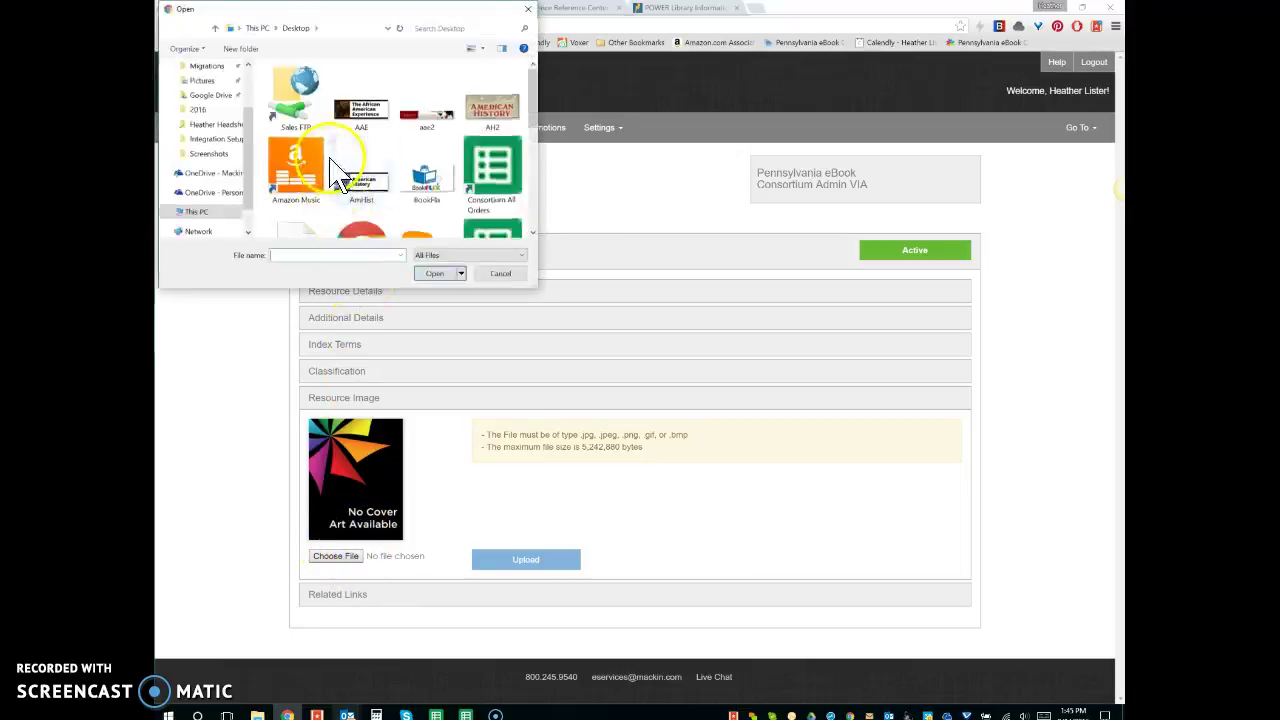
scroll(430, 180, down, 2)
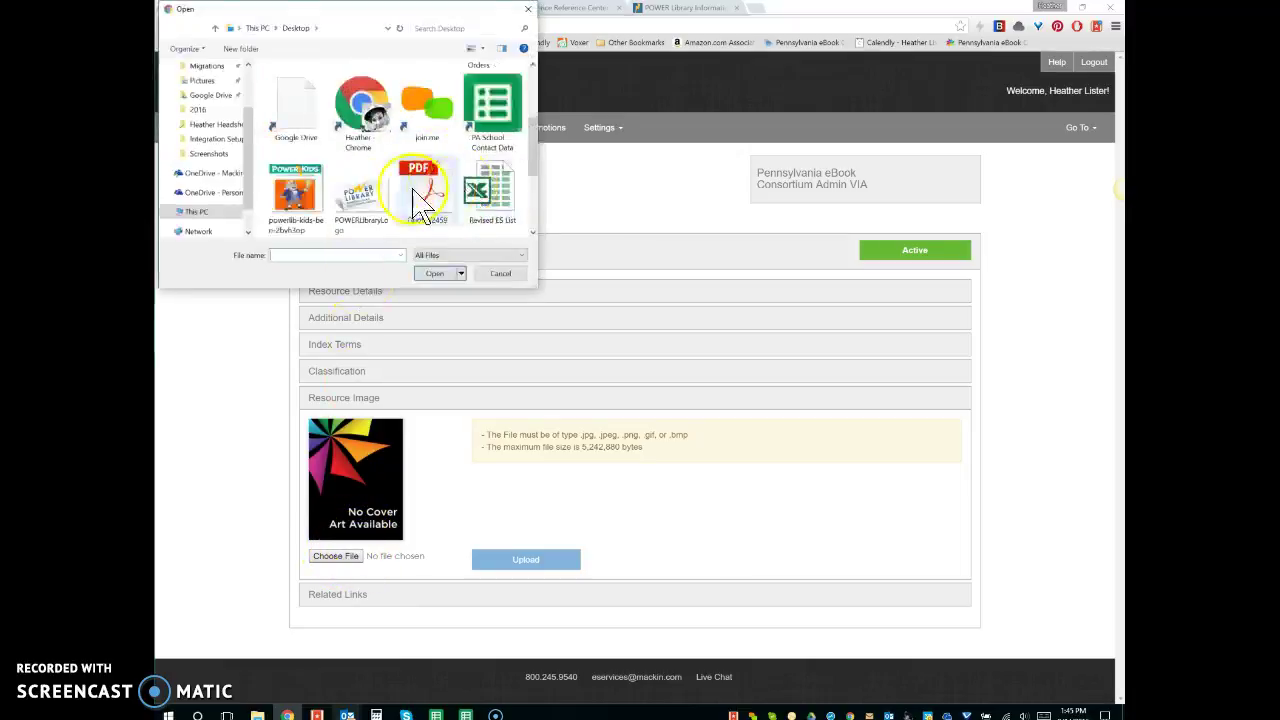
scroll(442, 205, down, 1)
click(295, 110)
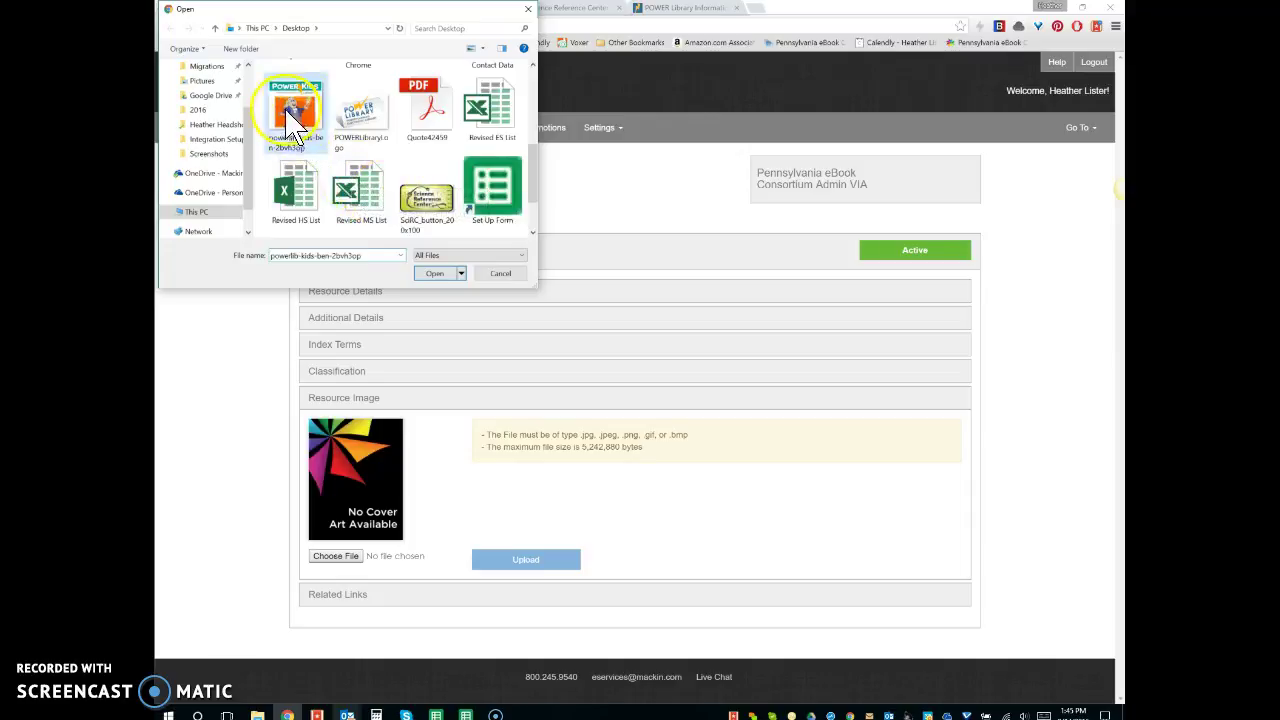
click(437, 273)
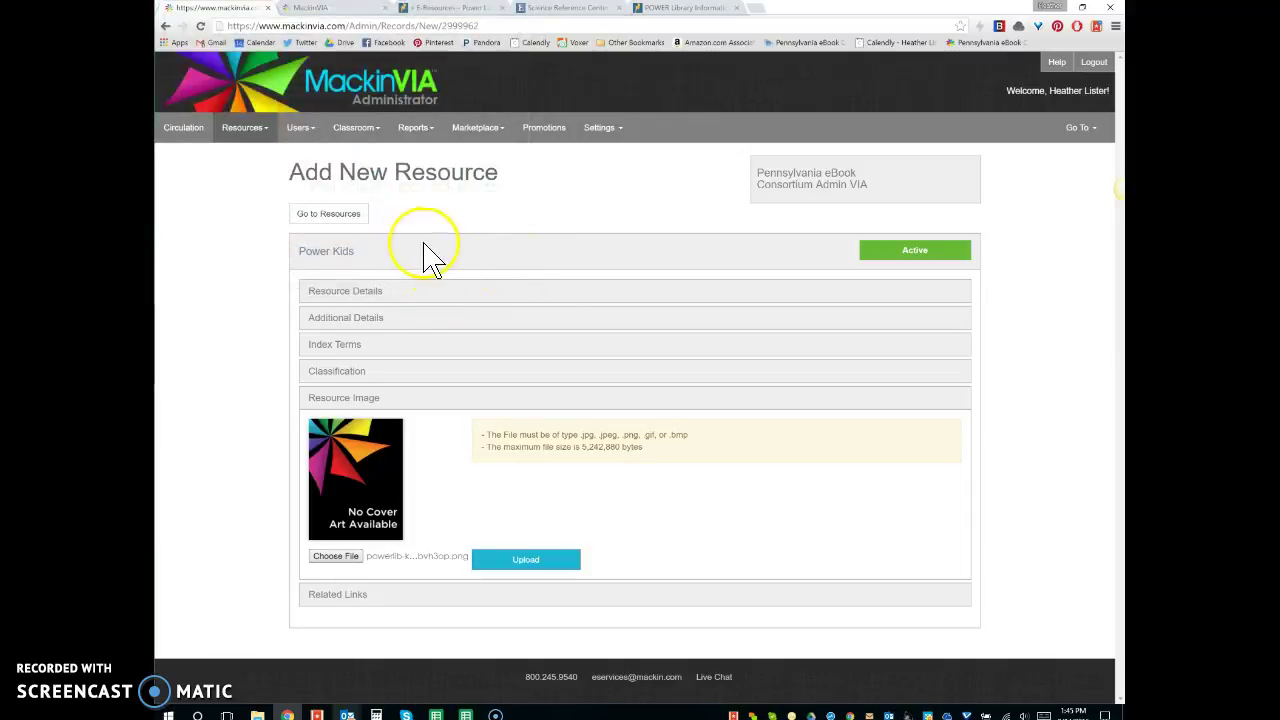
click(545, 560)
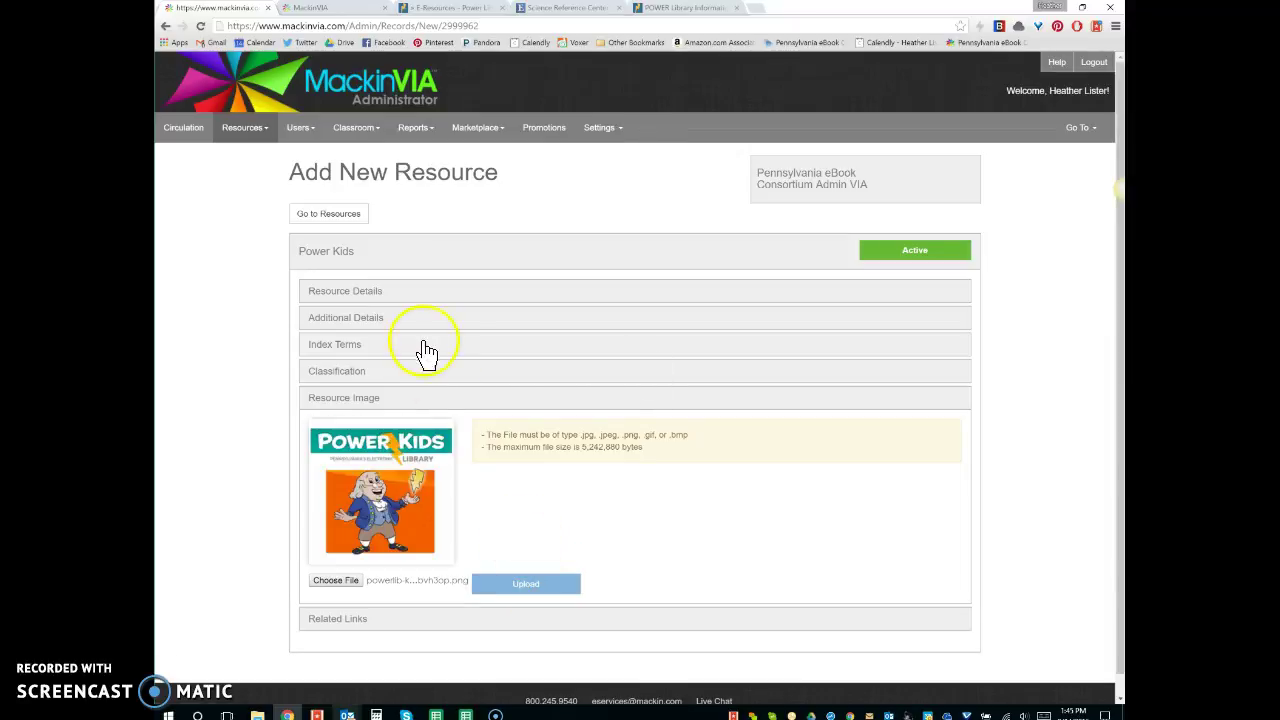
Go to the Student VIA site, test the Power Kids link in the Databases category and return to the database list.
click(345, 220)
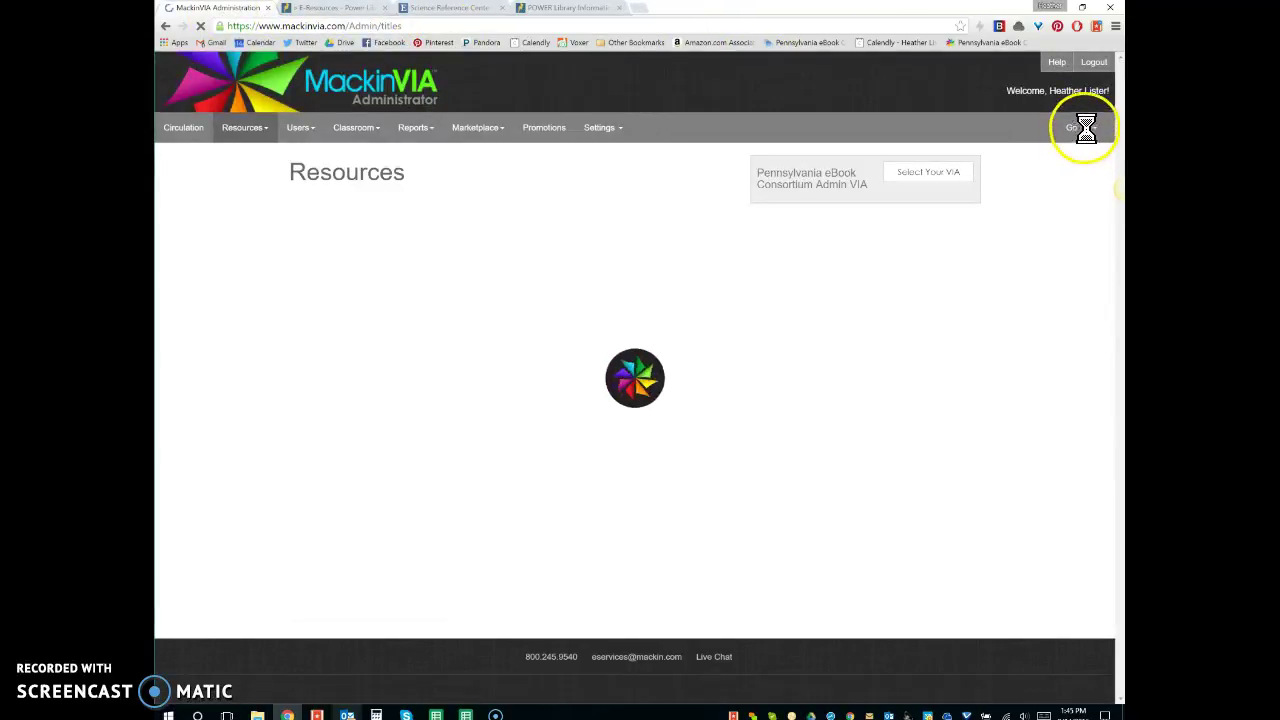
click(1085, 133)
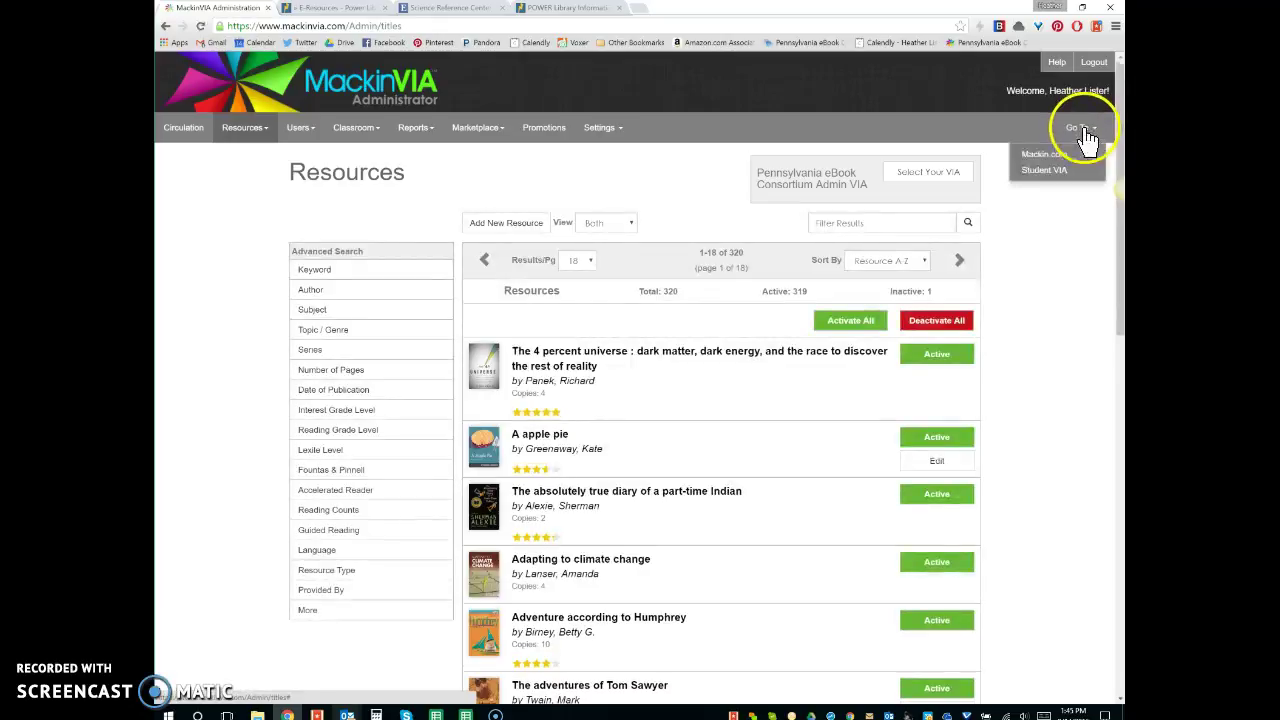
click(1058, 172)
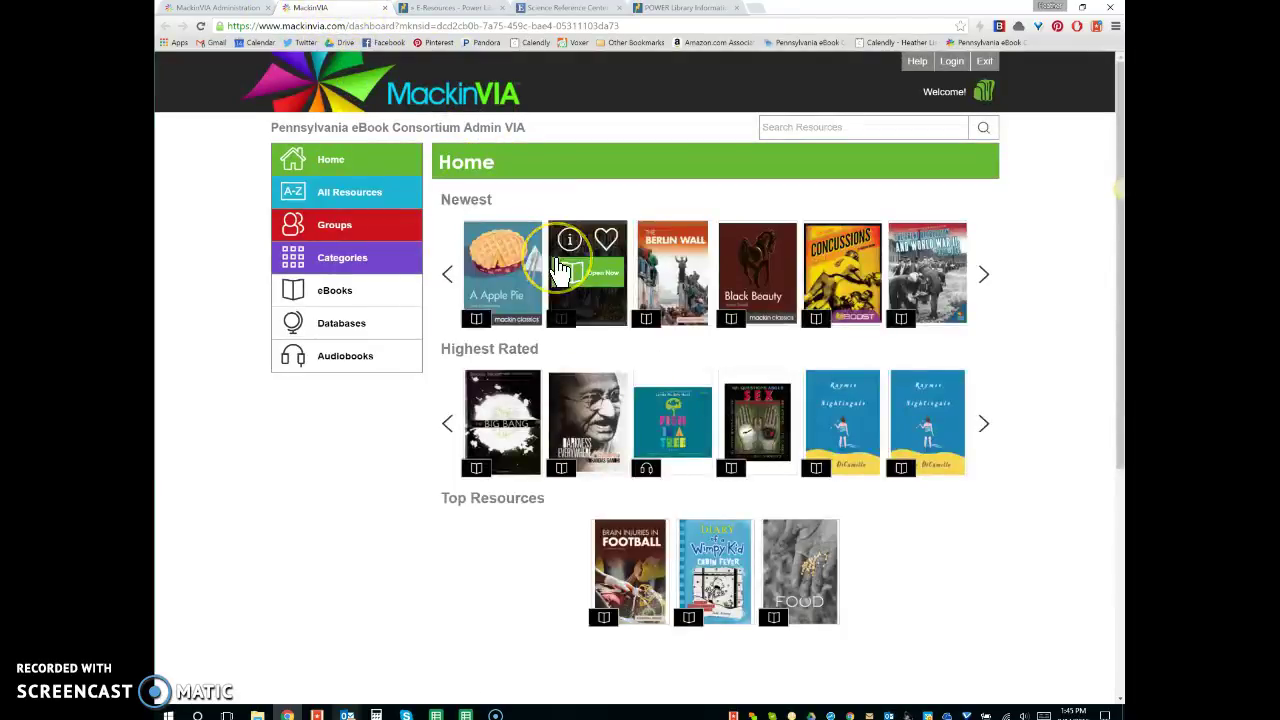
click(385, 333)
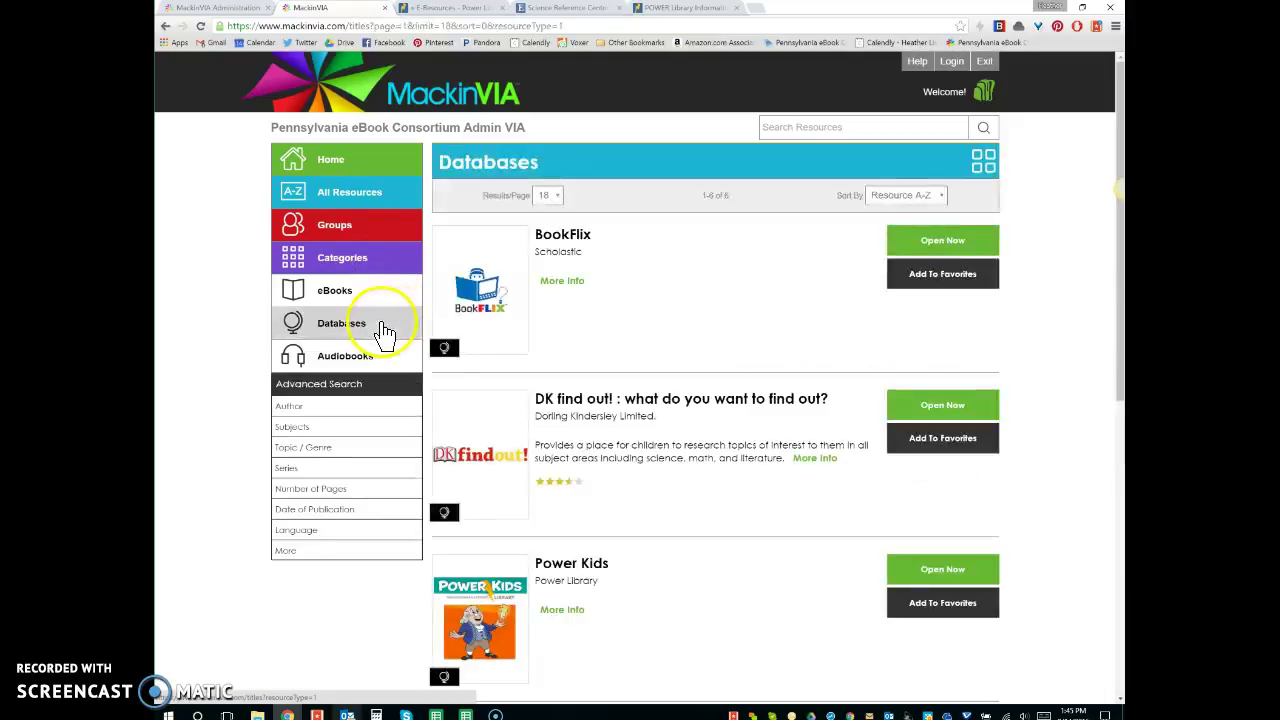
scroll(650, 385, down, 3)
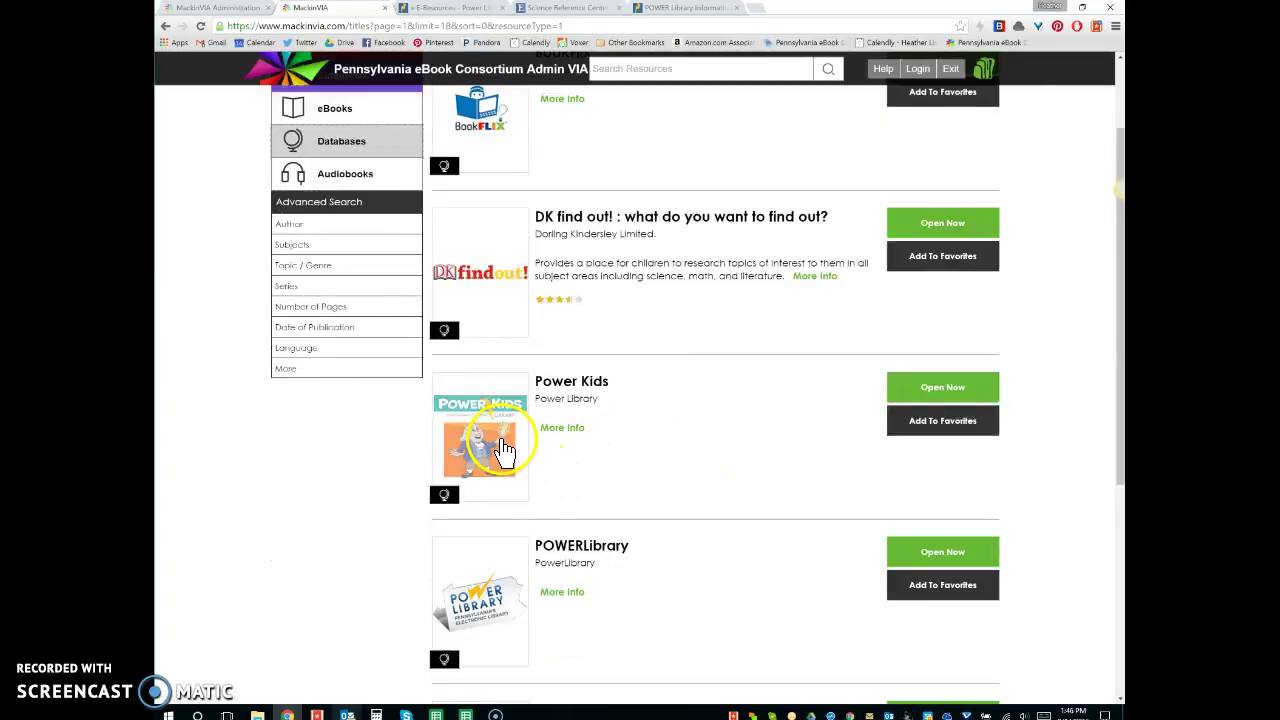
click(932, 391)
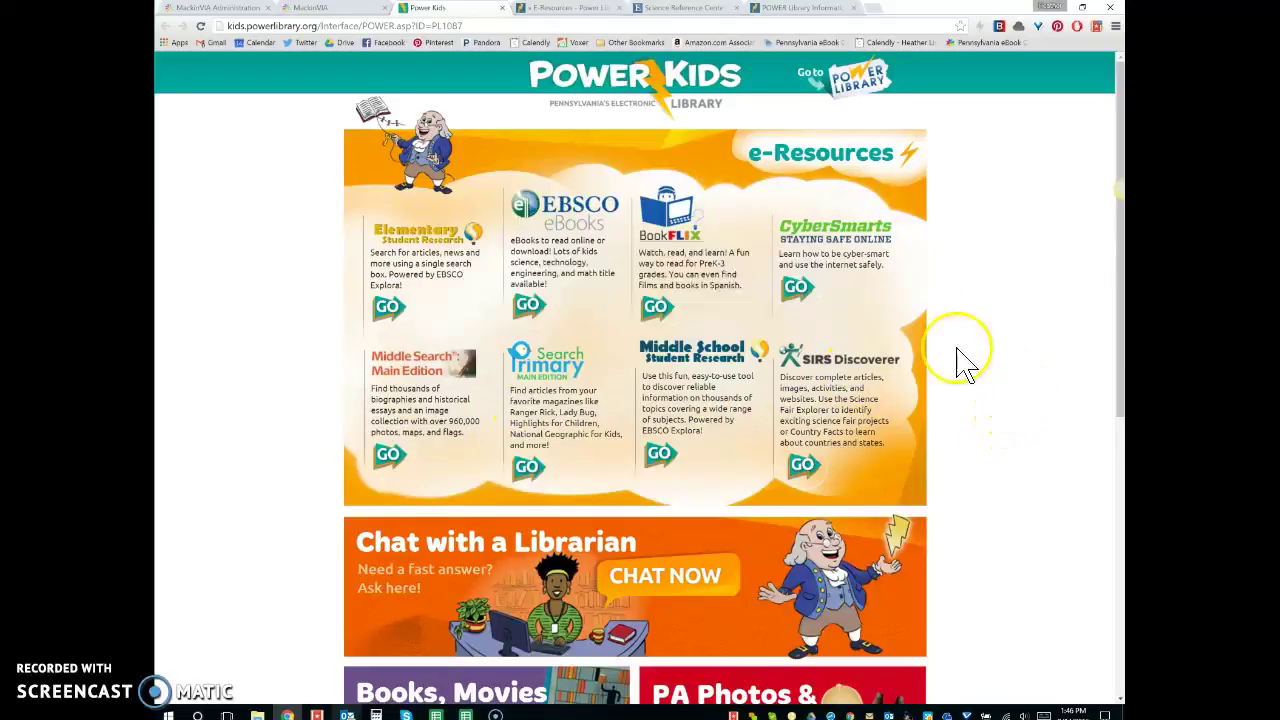
click(330, 9)
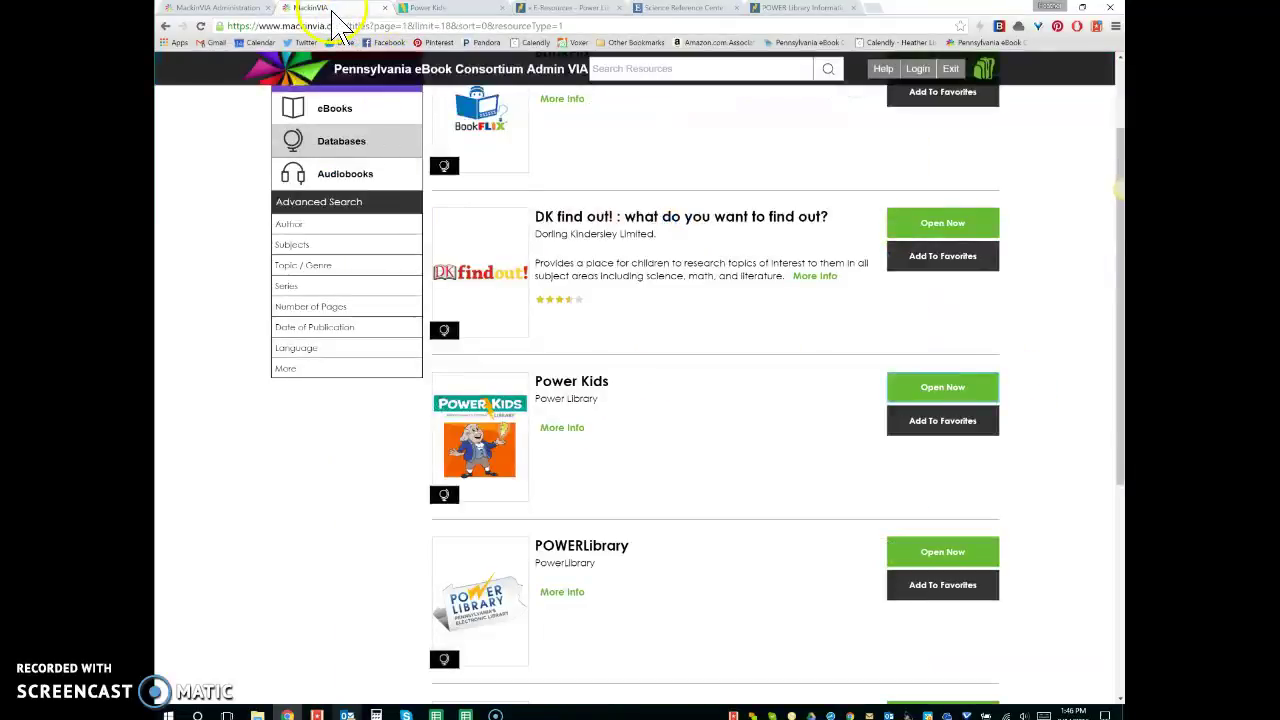
scroll(648, 395, up, 3)
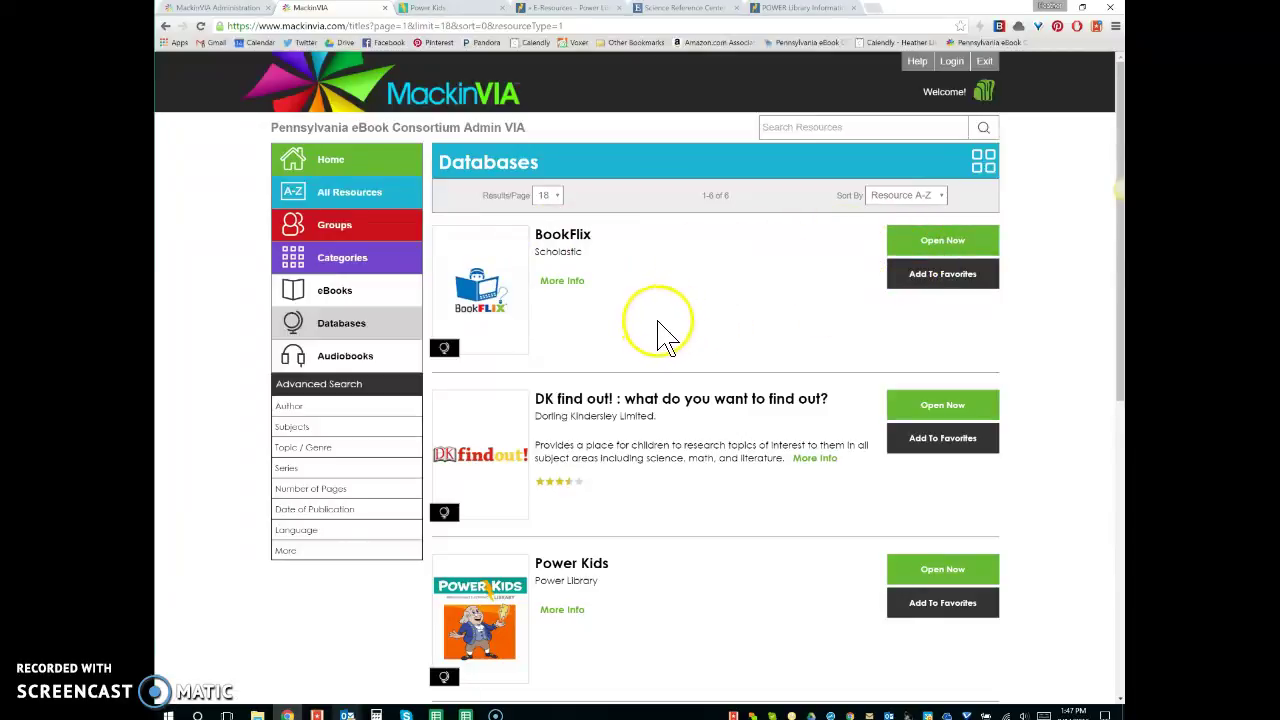
In the administrator site, filter resources to databases and save BookFlix's description as "This is a POWER Library resource and will not be accessible from home".
click(240, 8)
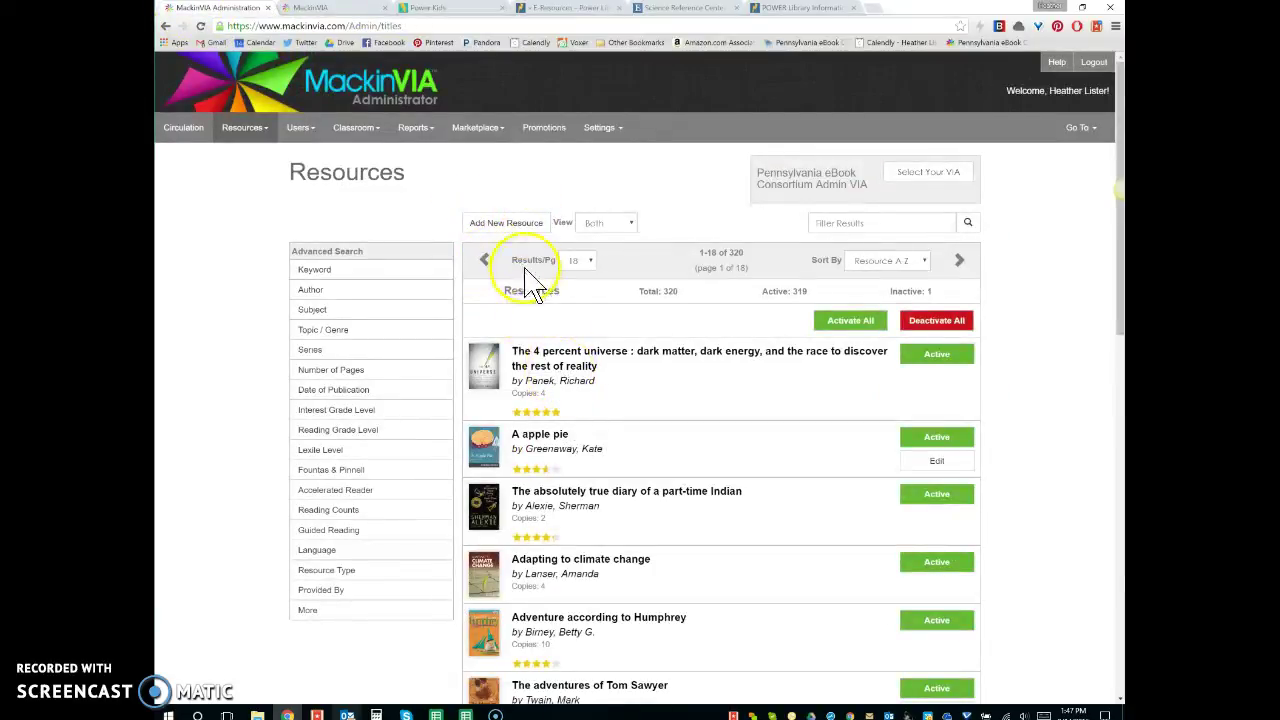
click(333, 570)
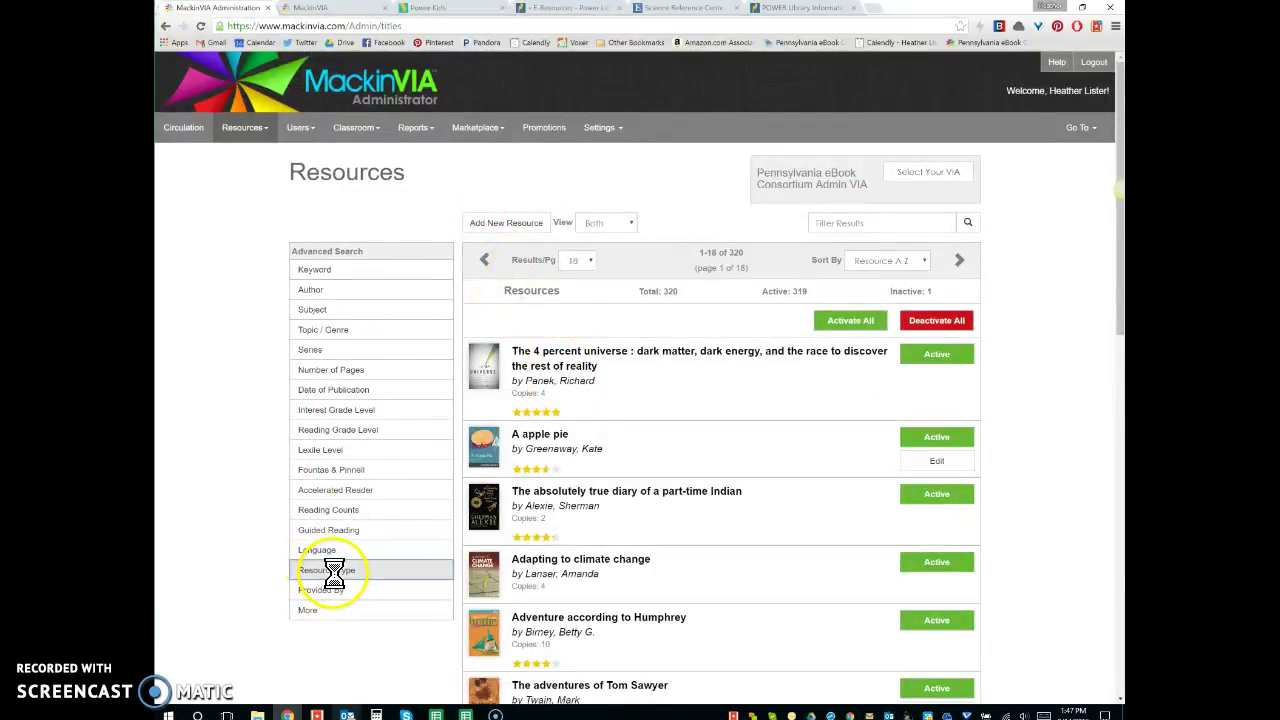
click(414, 213)
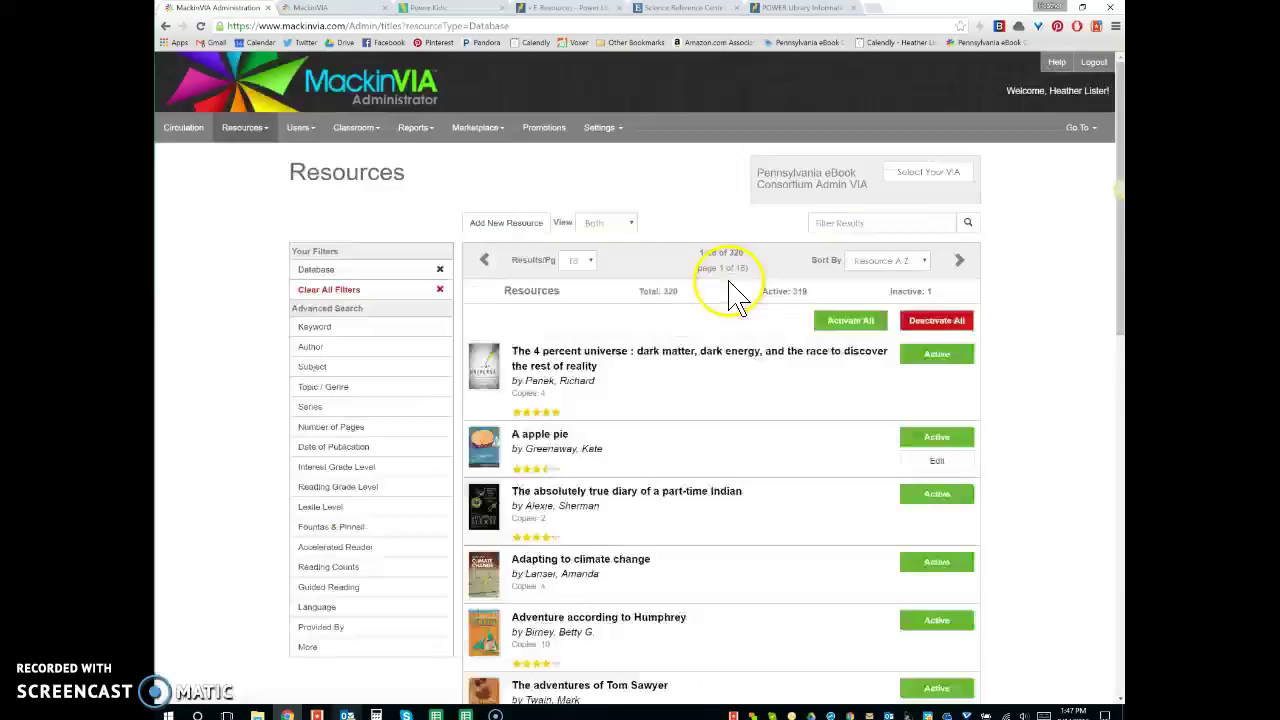
click(964, 380)
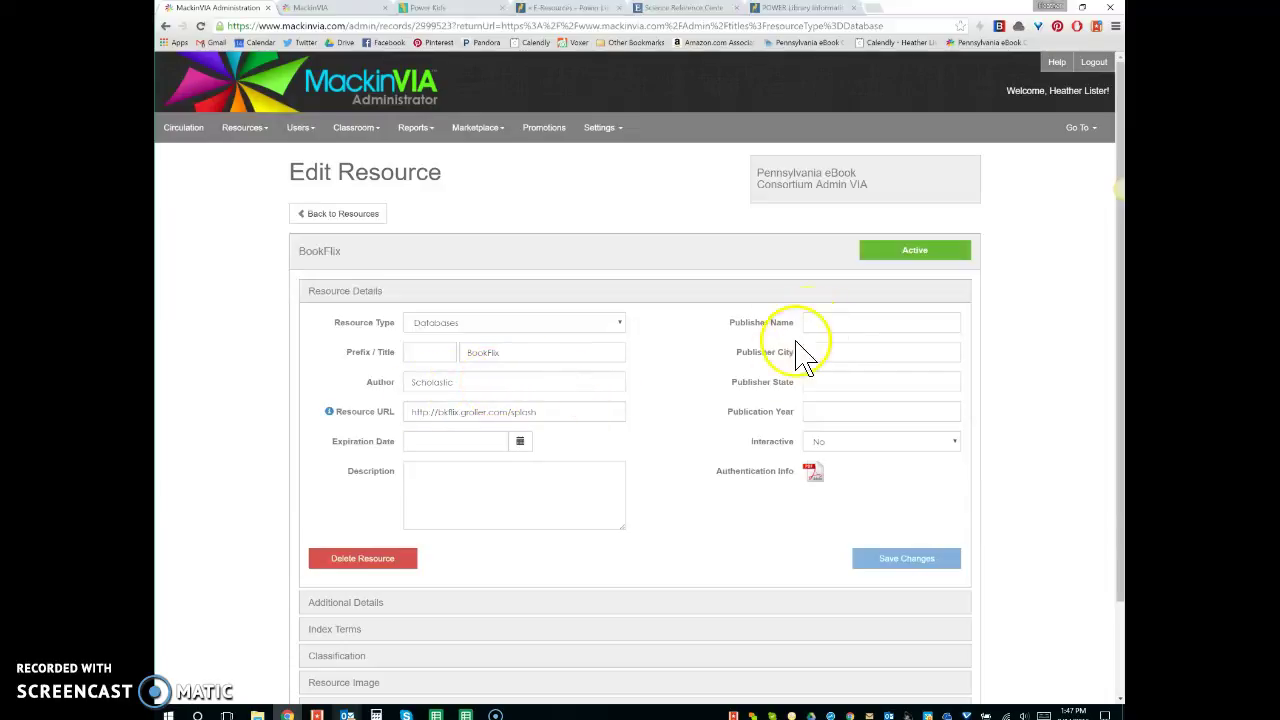
click(484, 490)
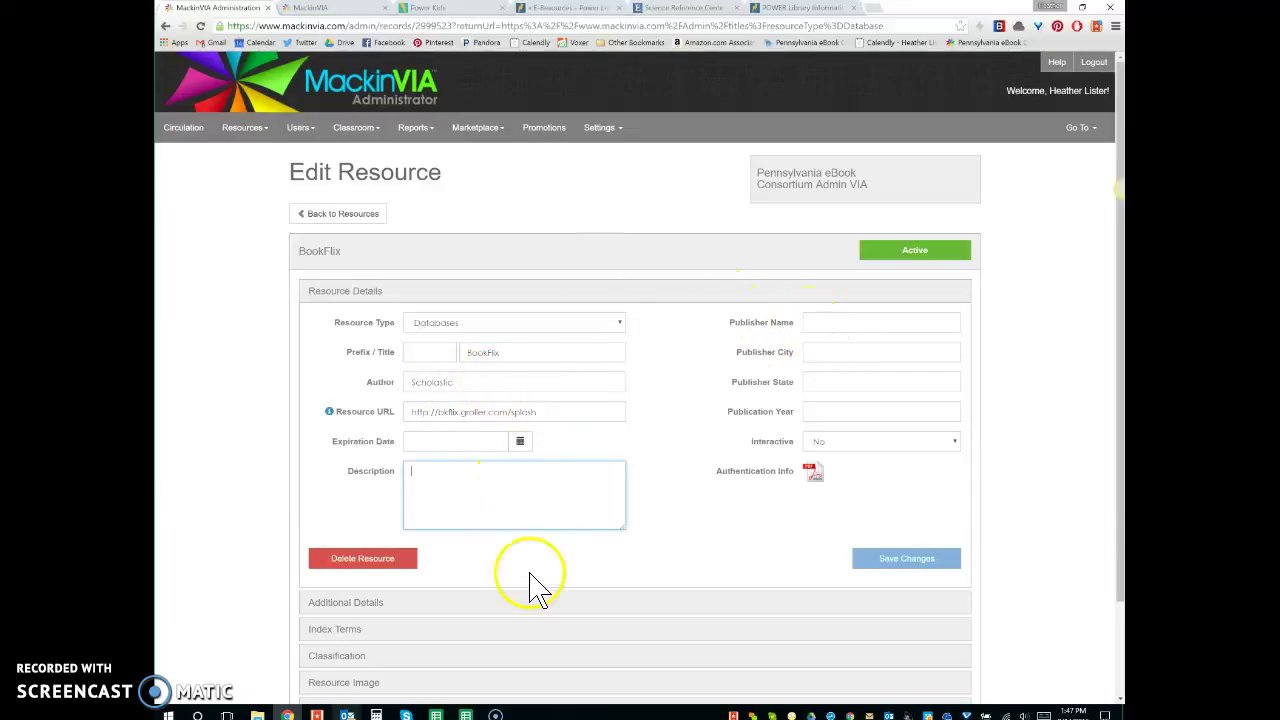
text(This is a POWER Library resource and will not be accessible from home)
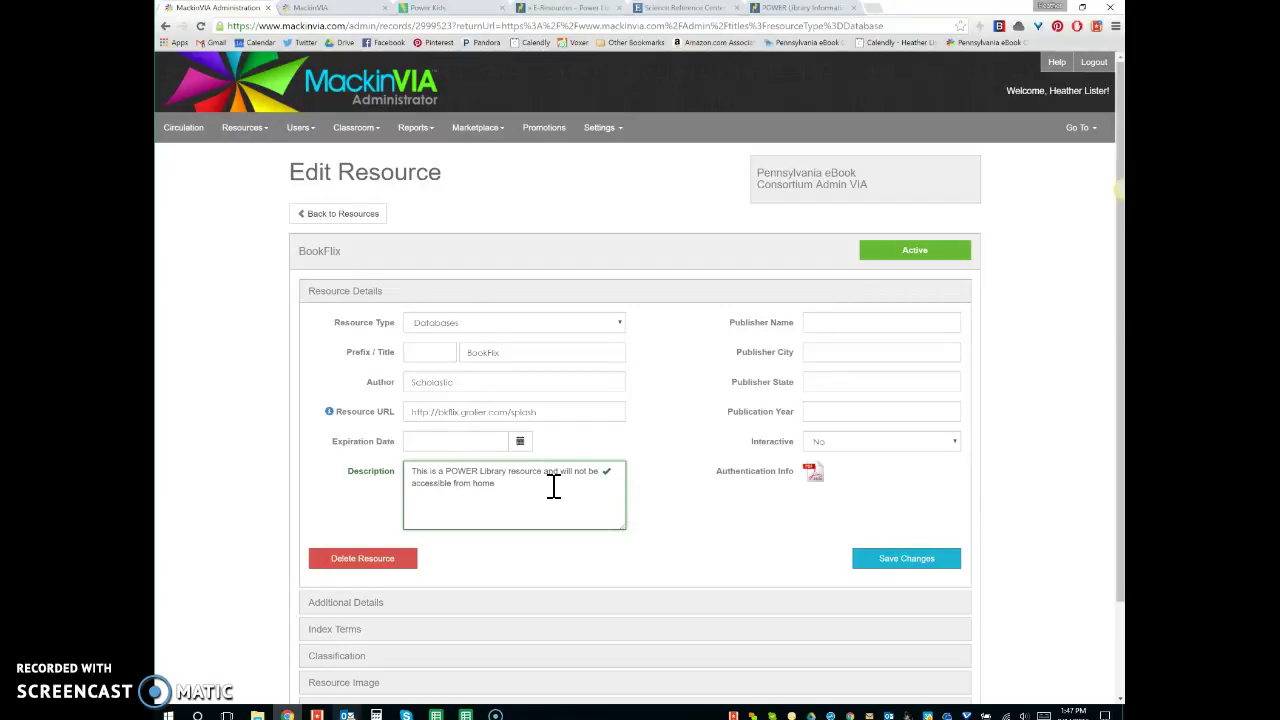
click(912, 562)
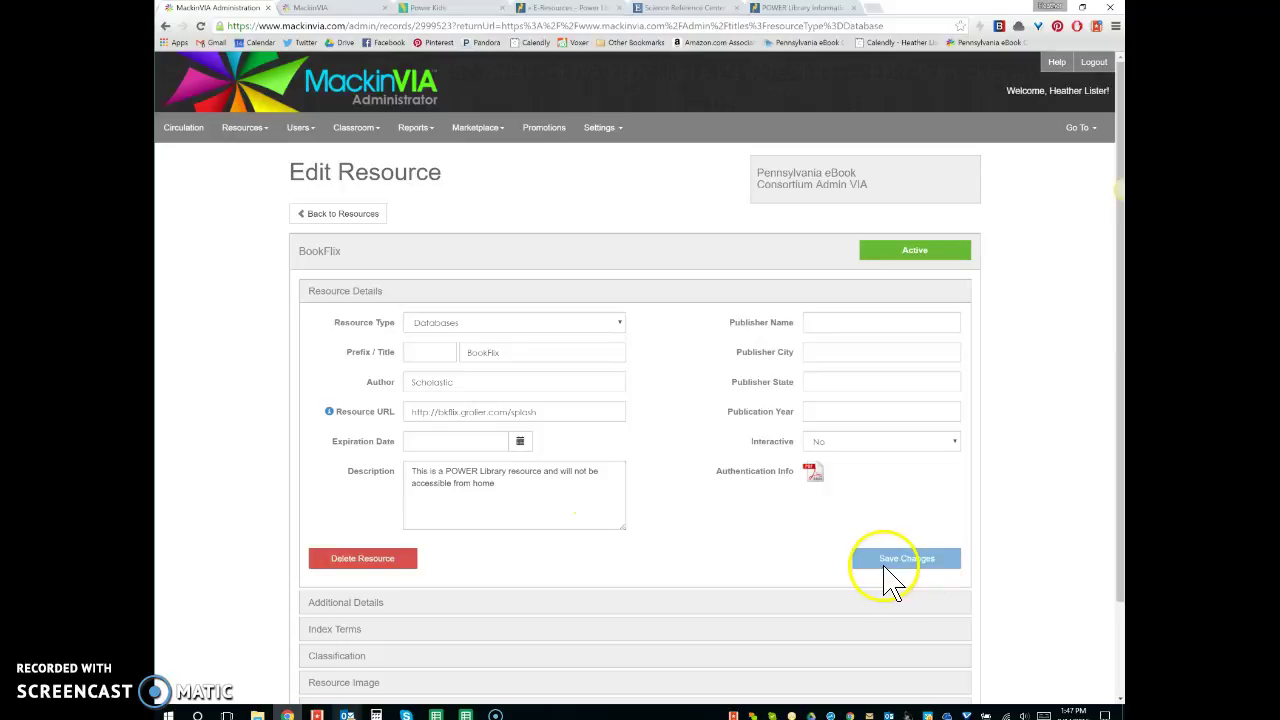
Reopen the Student VIA site and review the BookFlix description and the other resources in the Databases category.
click(387, 8)
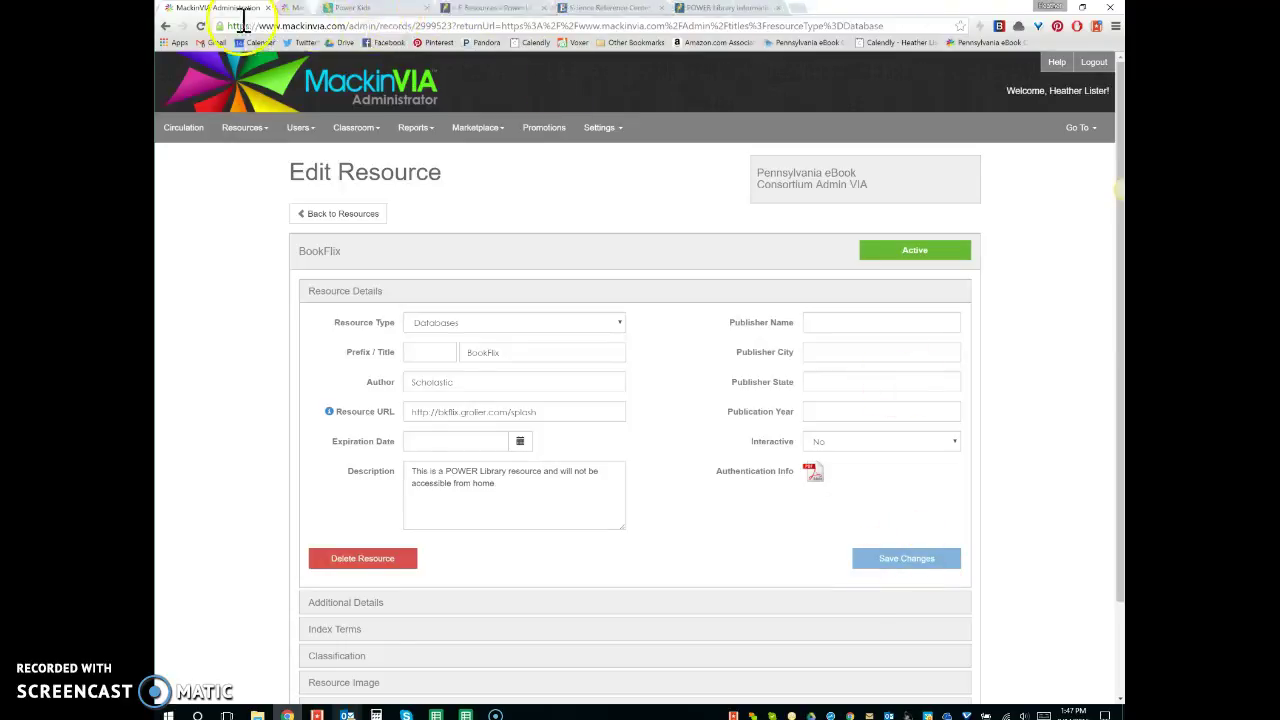
click(1076, 130)
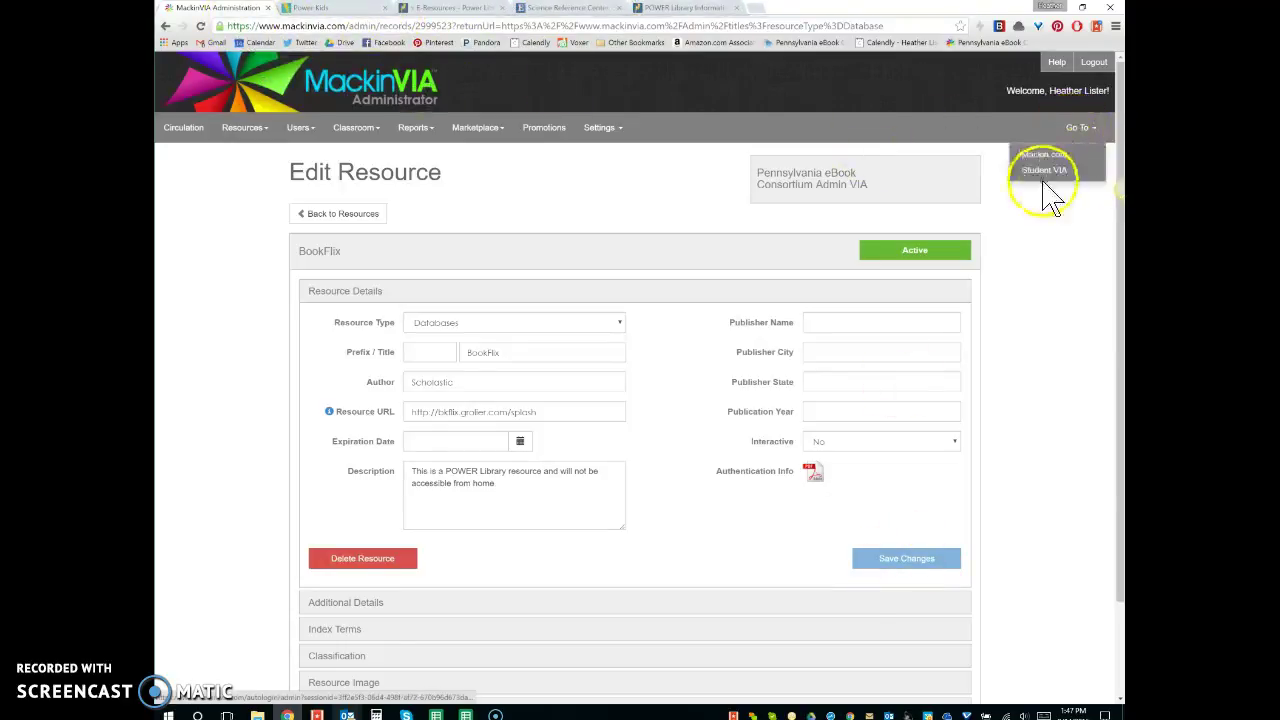
click(1050, 170)
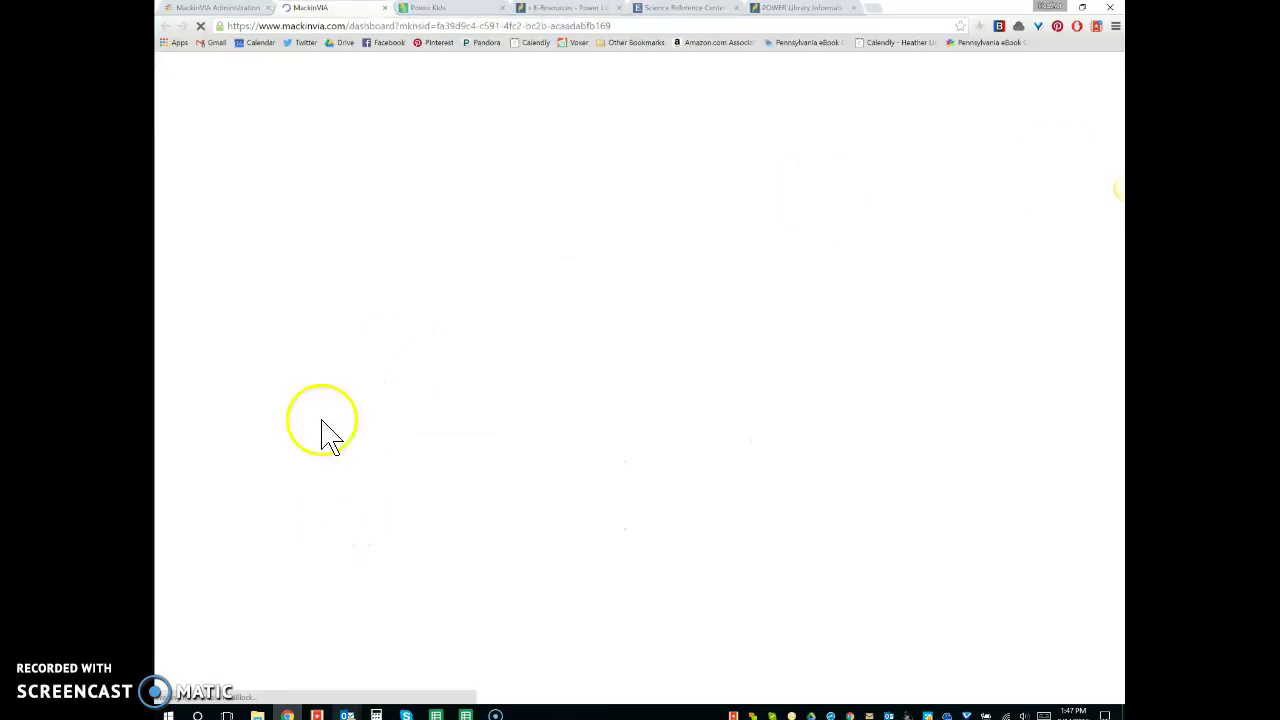
click(364, 163)
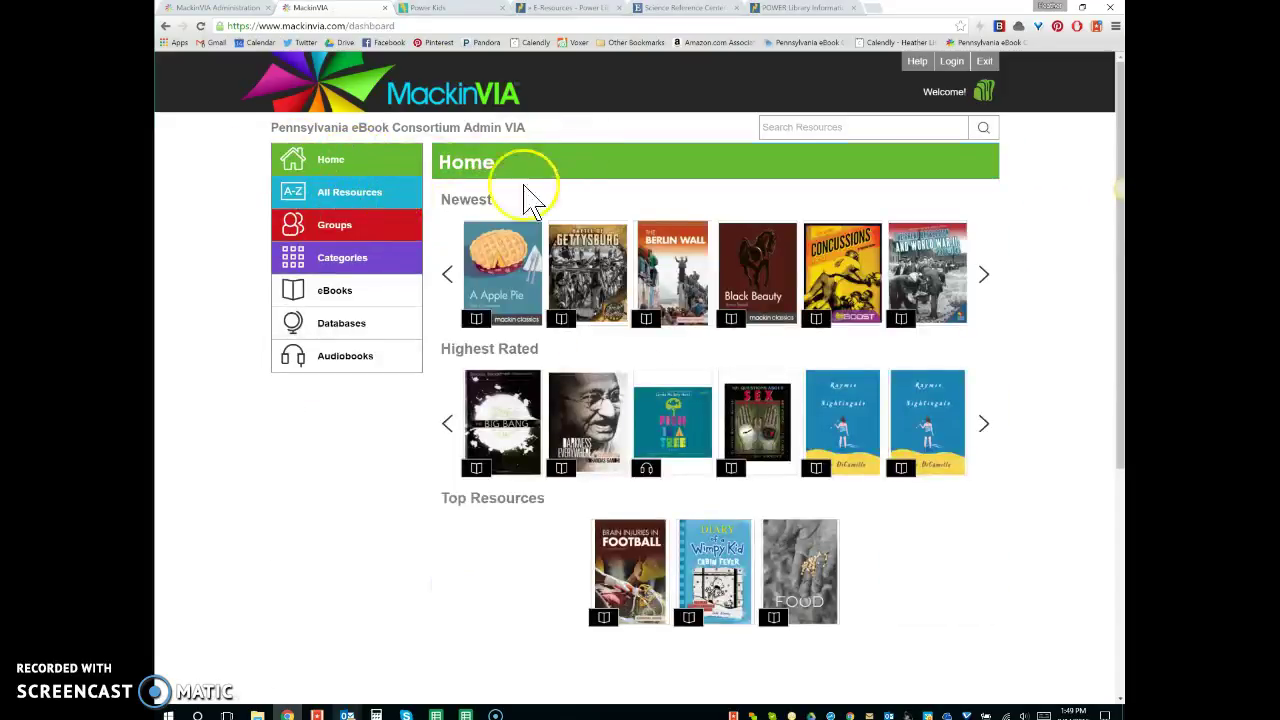
click(356, 327)
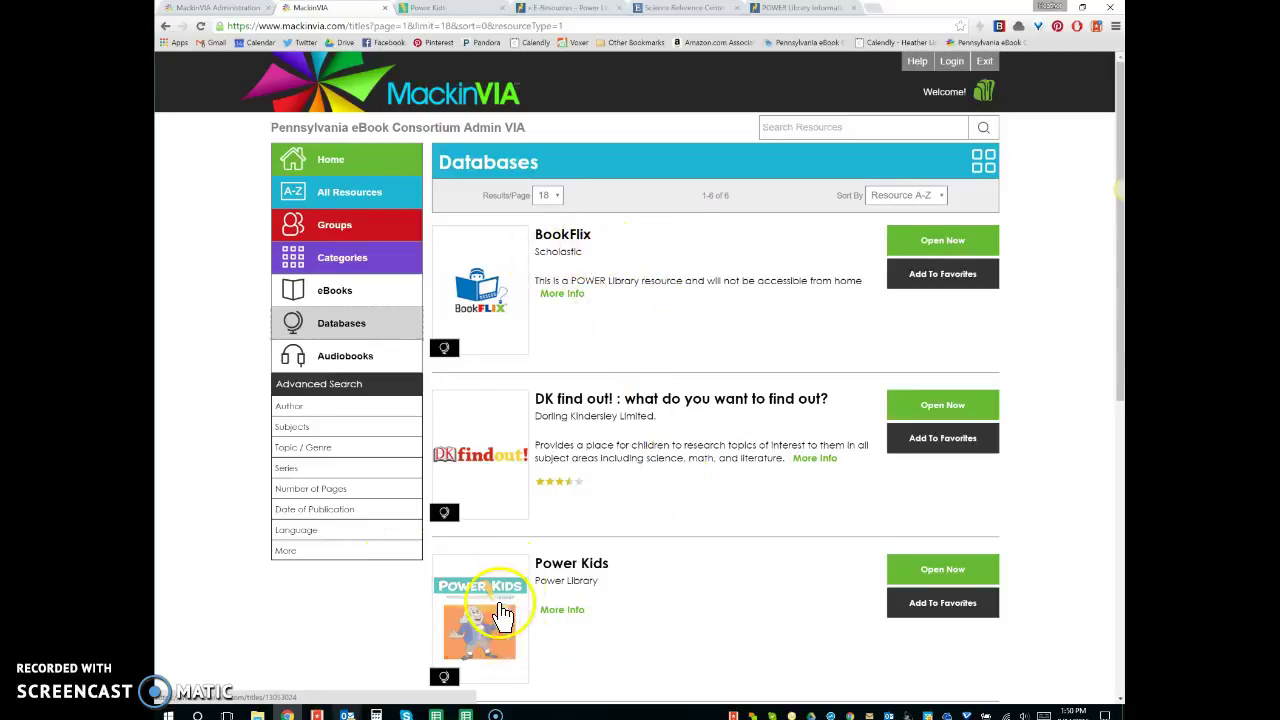
scroll(666, 594, down, 3)
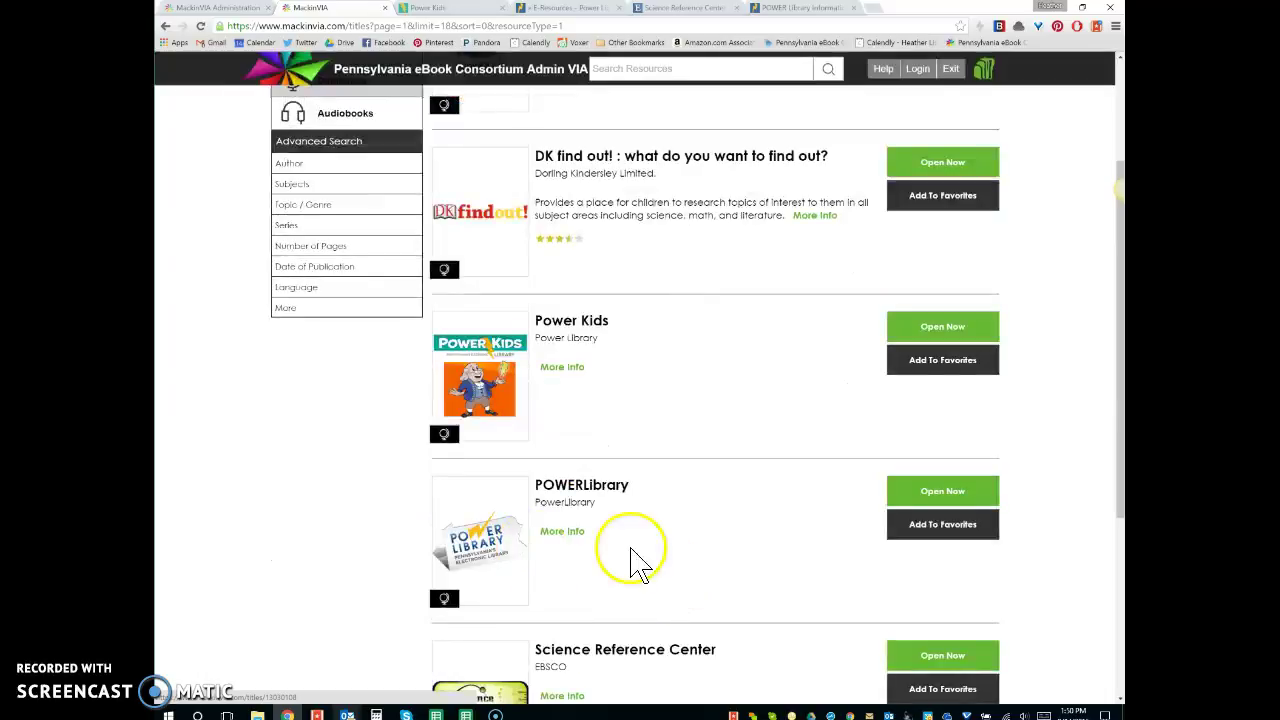
scroll(640, 545, up, 1)
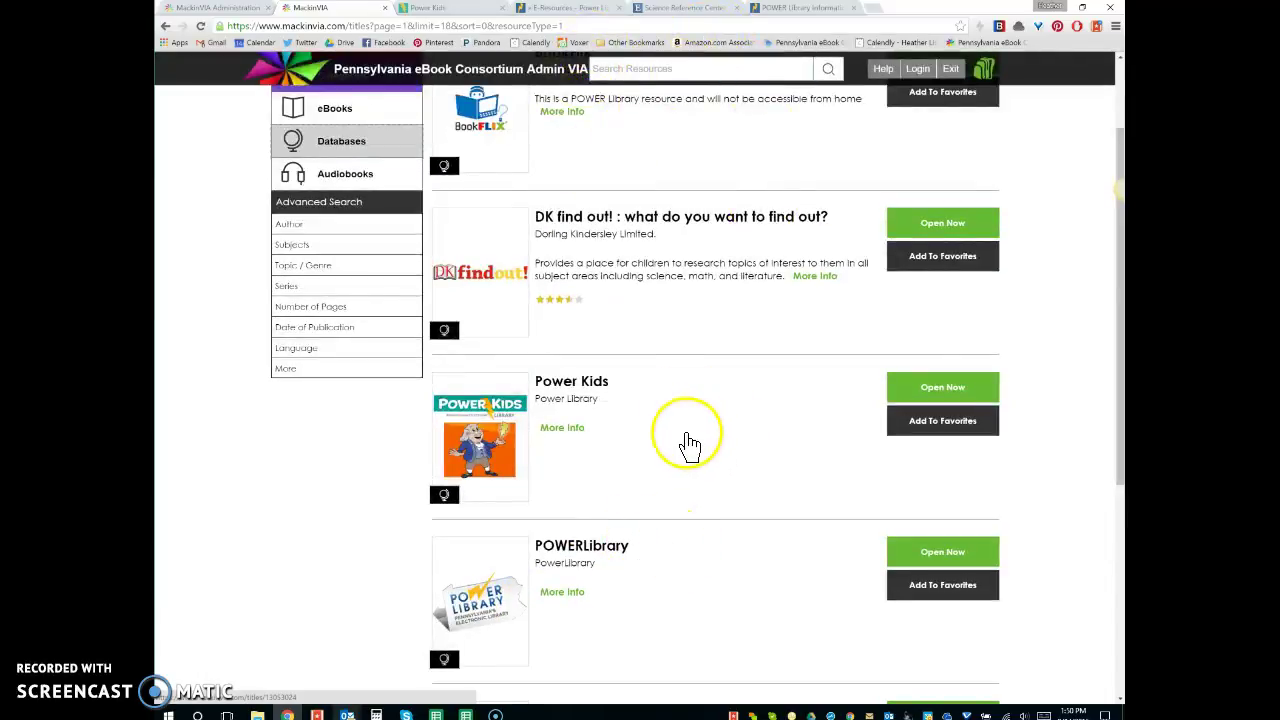
Switch to the POWER Library E-Resources page, list all e-resources and look through them down to SIRS Discoverer.
click(562, 9)
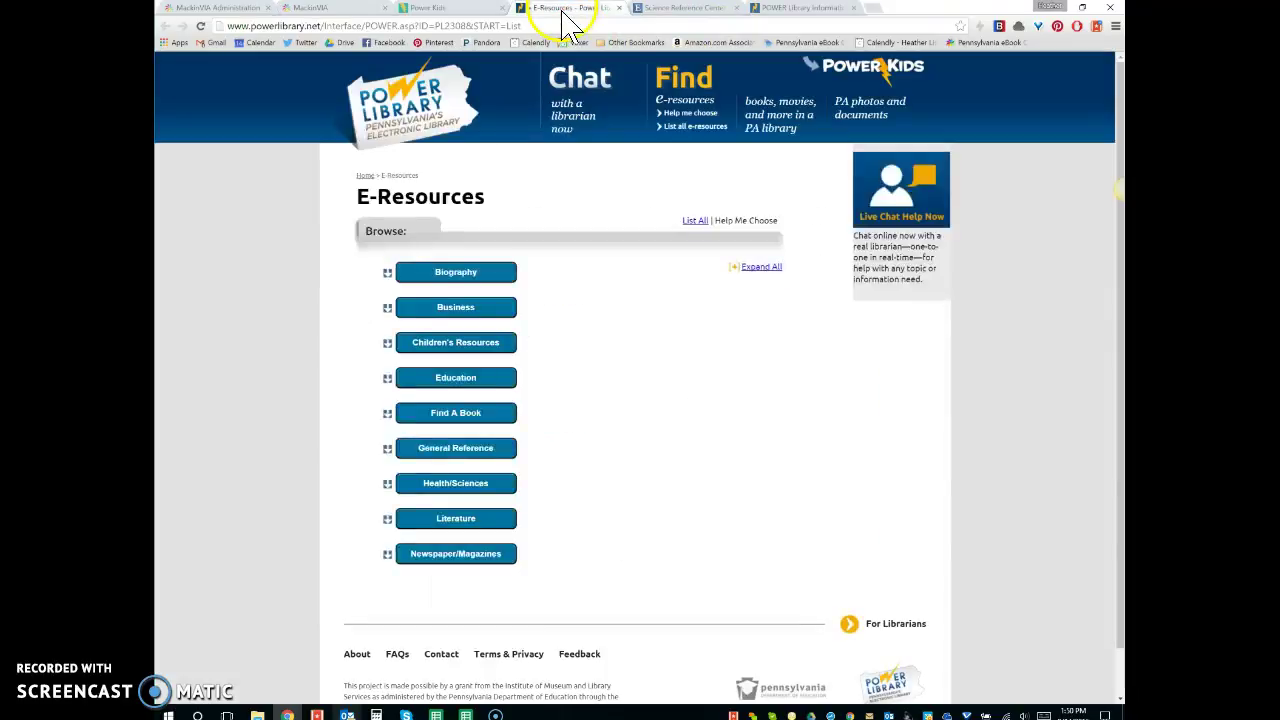
click(695, 221)
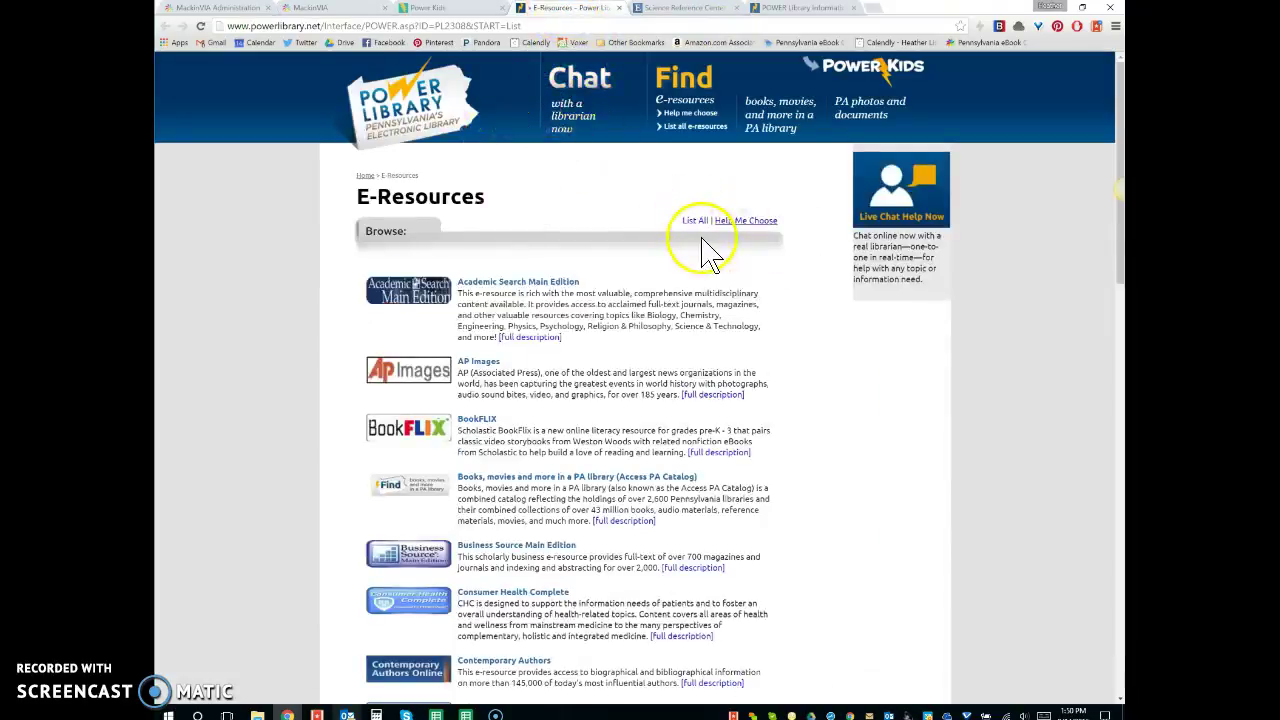
scroll(670, 380, down, 2)
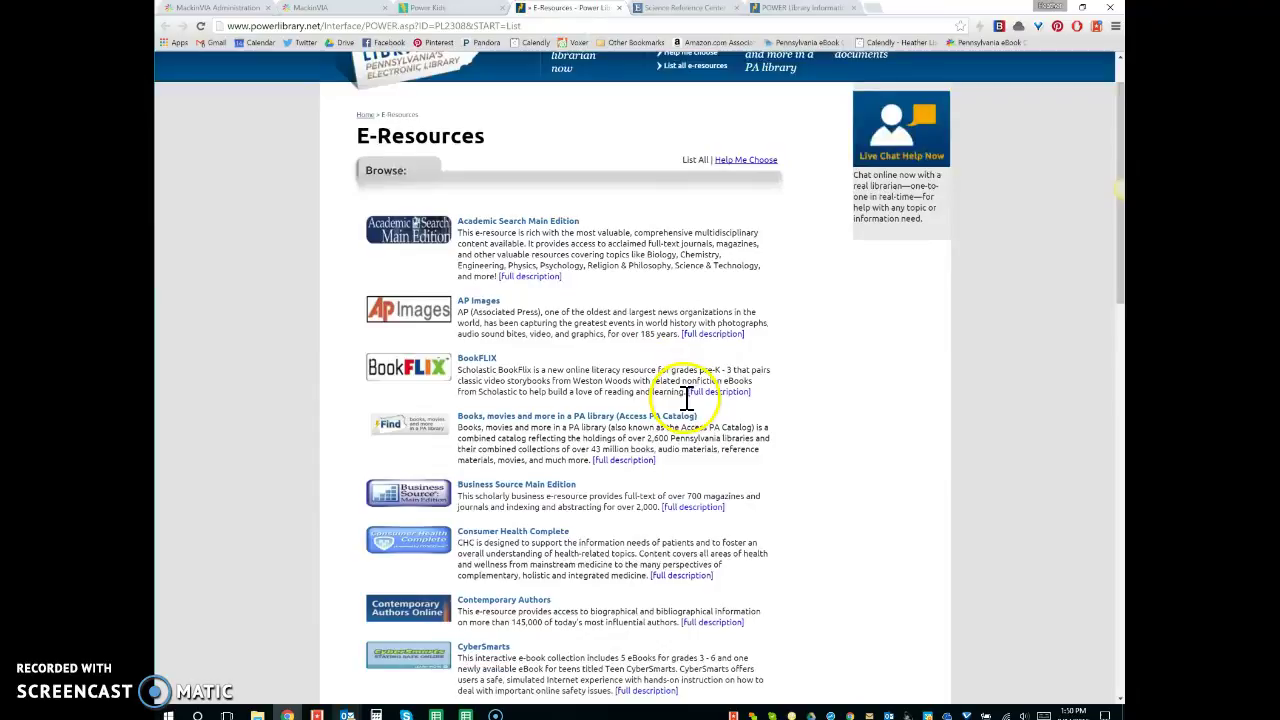
scroll(683, 395, down, 3)
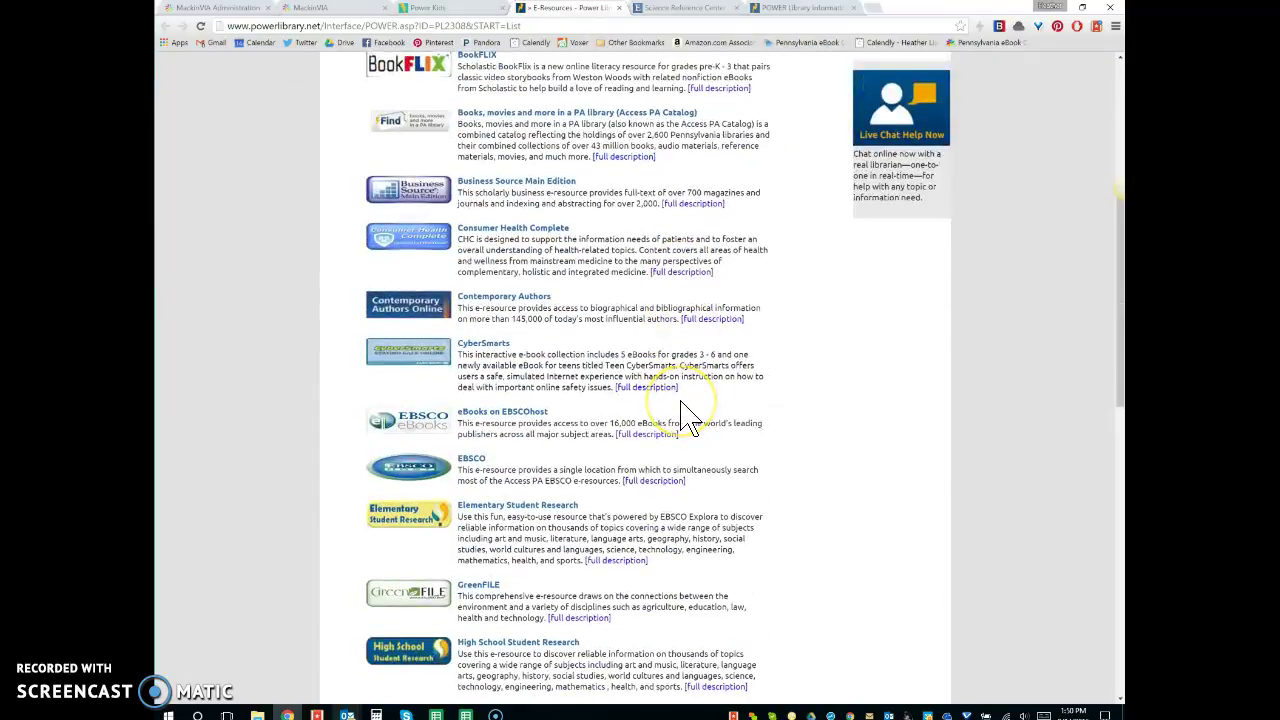
scroll(681, 405, down, 4)
scroll(683, 412, down, 5)
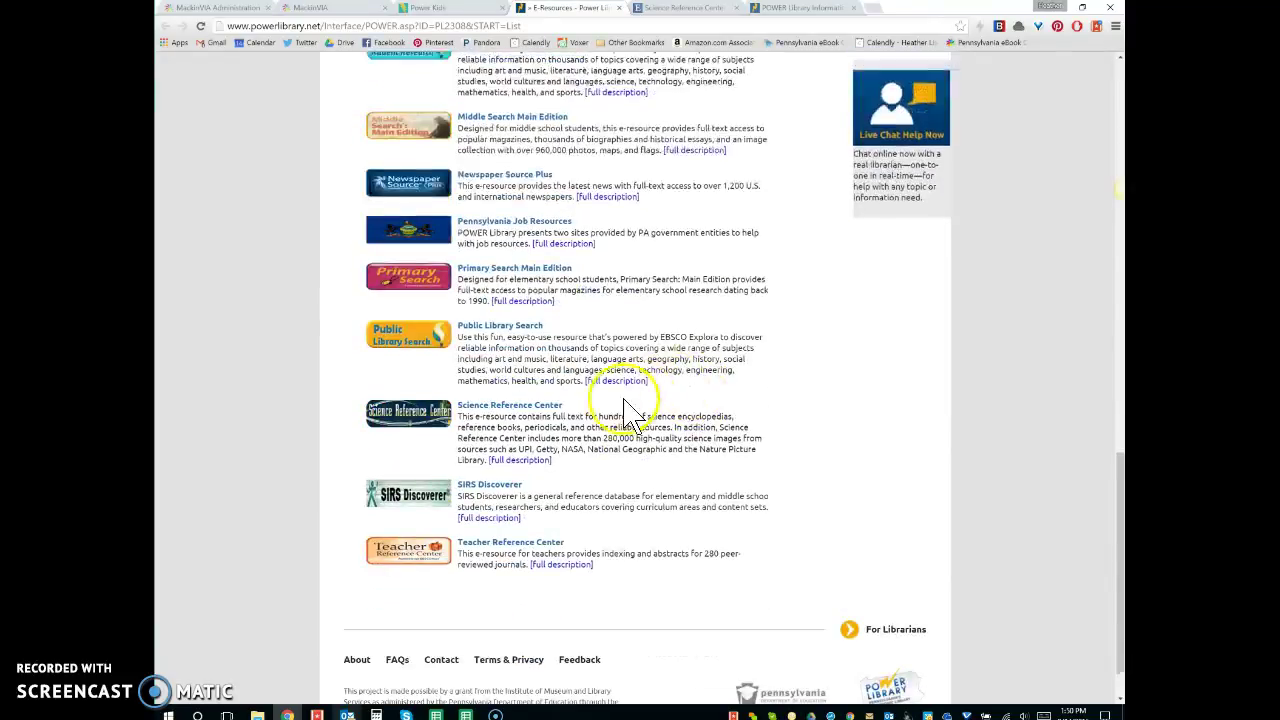
Show the link options for the SIRS Discoverer entry, dismiss them and review the neighbouring e-resource entries.
right_click(512, 490)
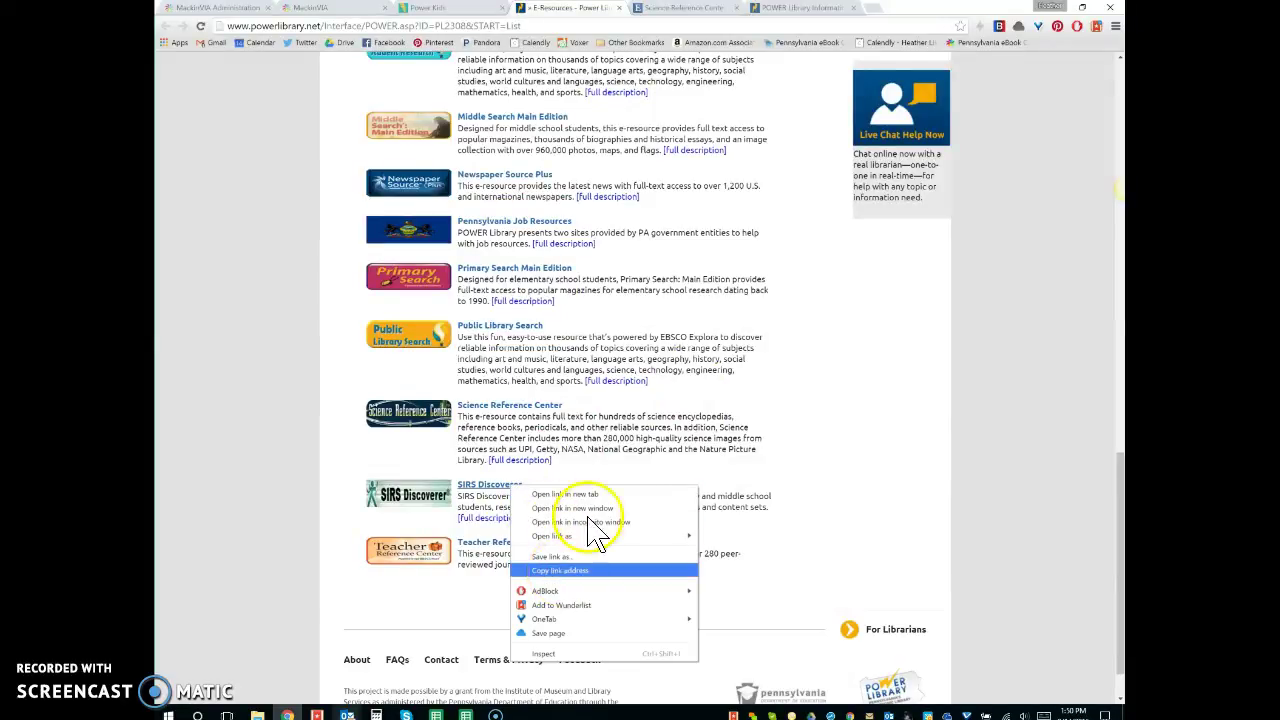
click(750, 507)
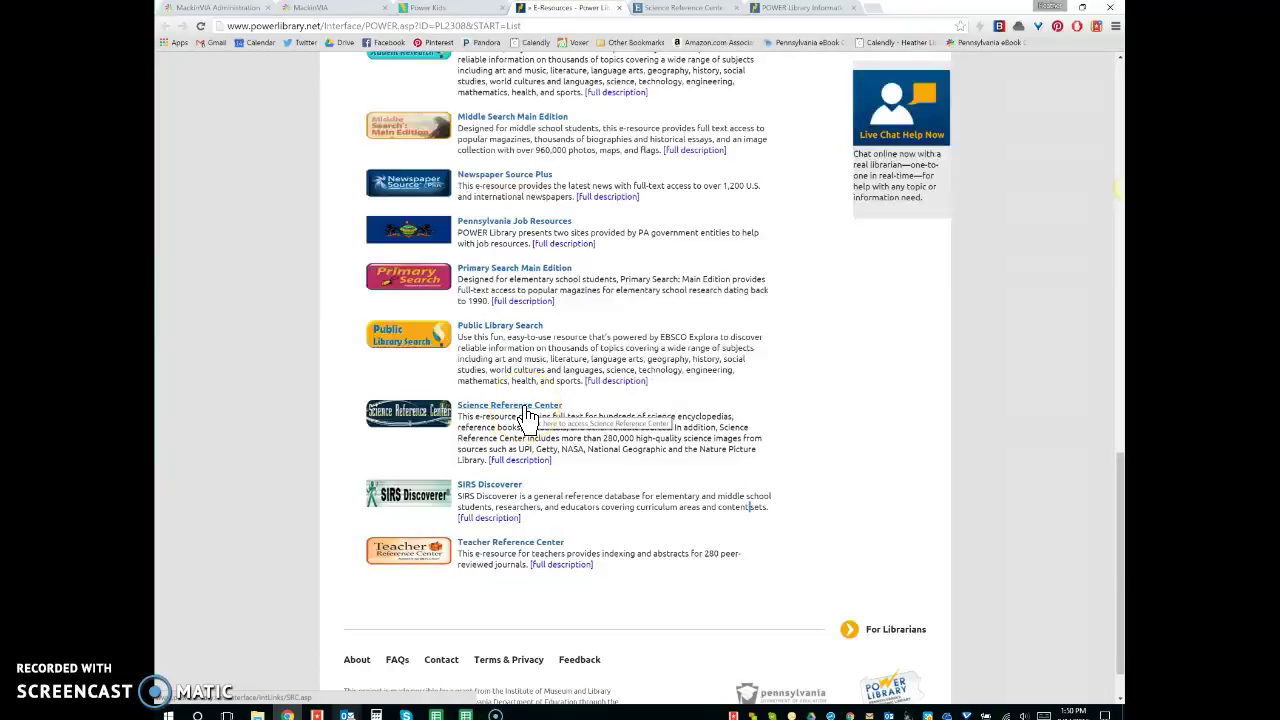
click(504, 330)
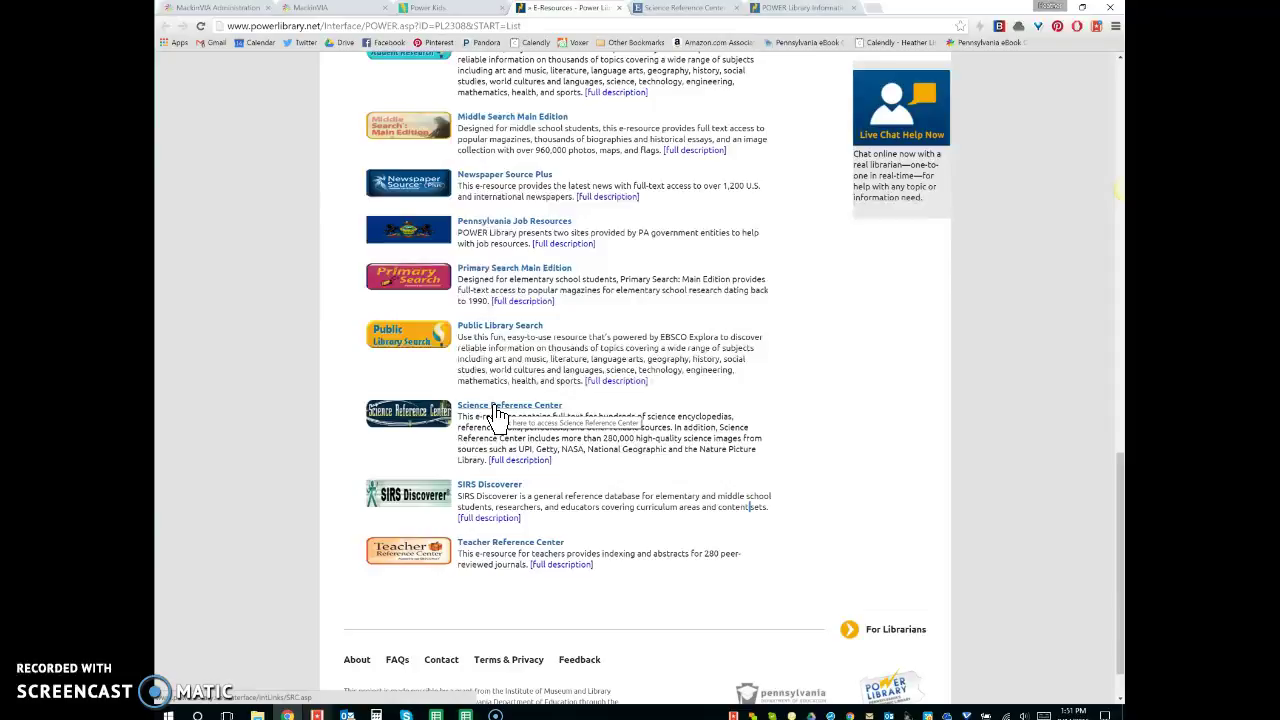
click(492, 335)
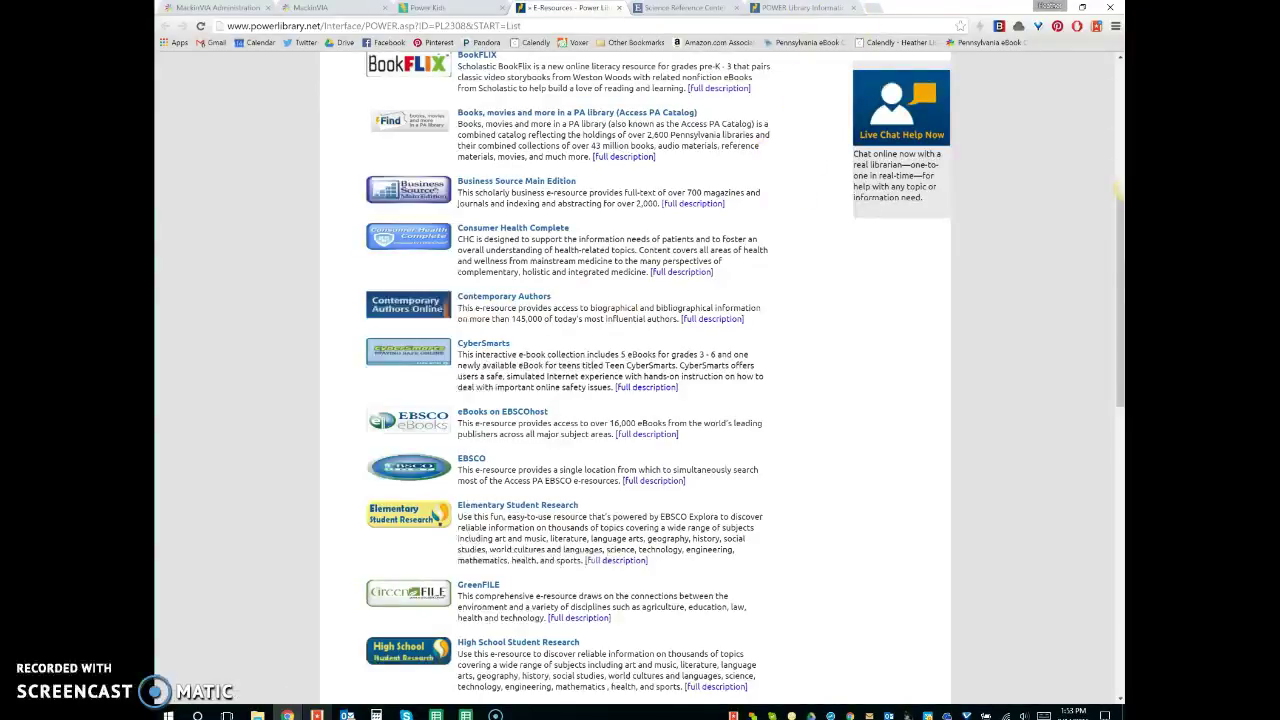
Go to the POWER Library code and links page, review the internal access links and deselect the Kid's POWER Library URL.
click(803, 8)
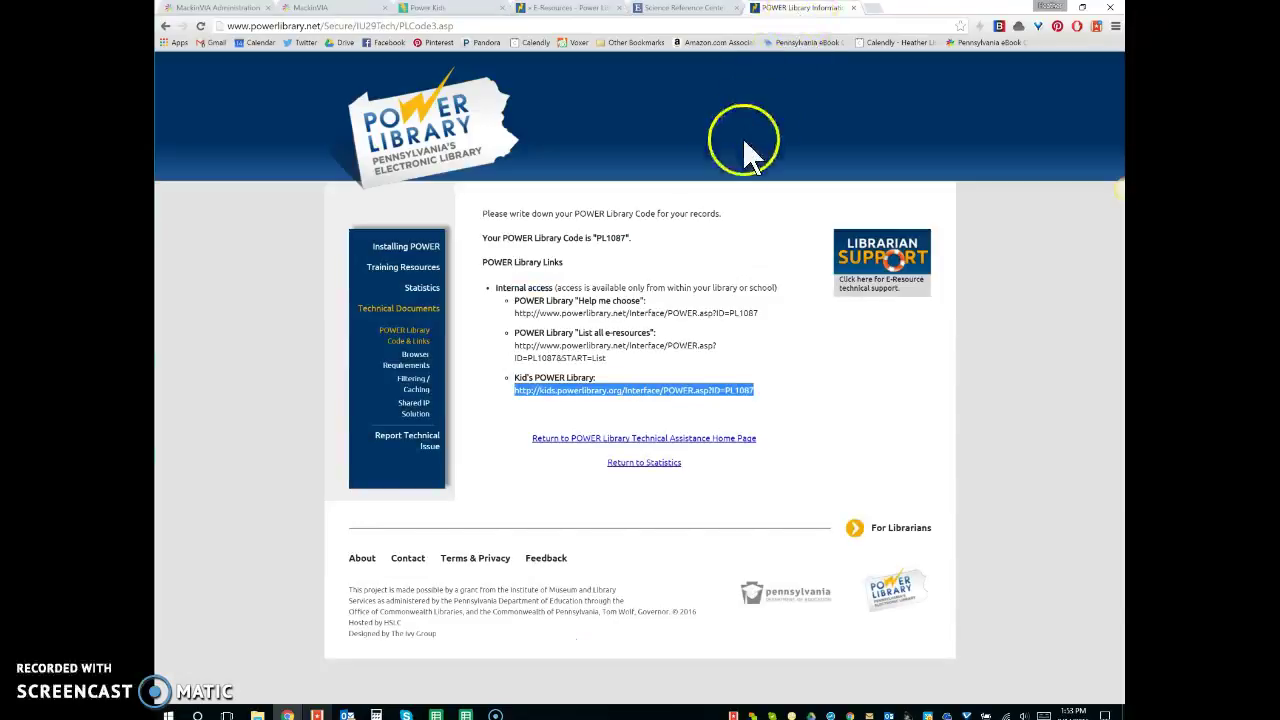
click(422, 390)
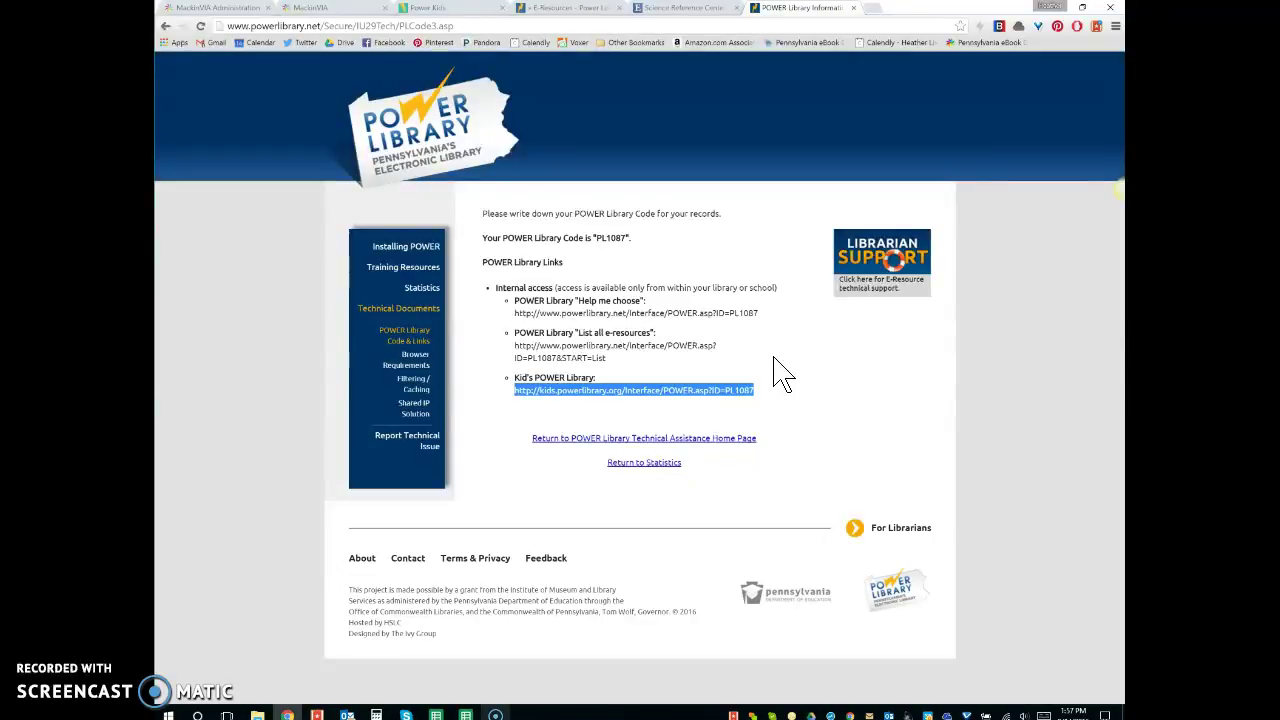
click(783, 375)
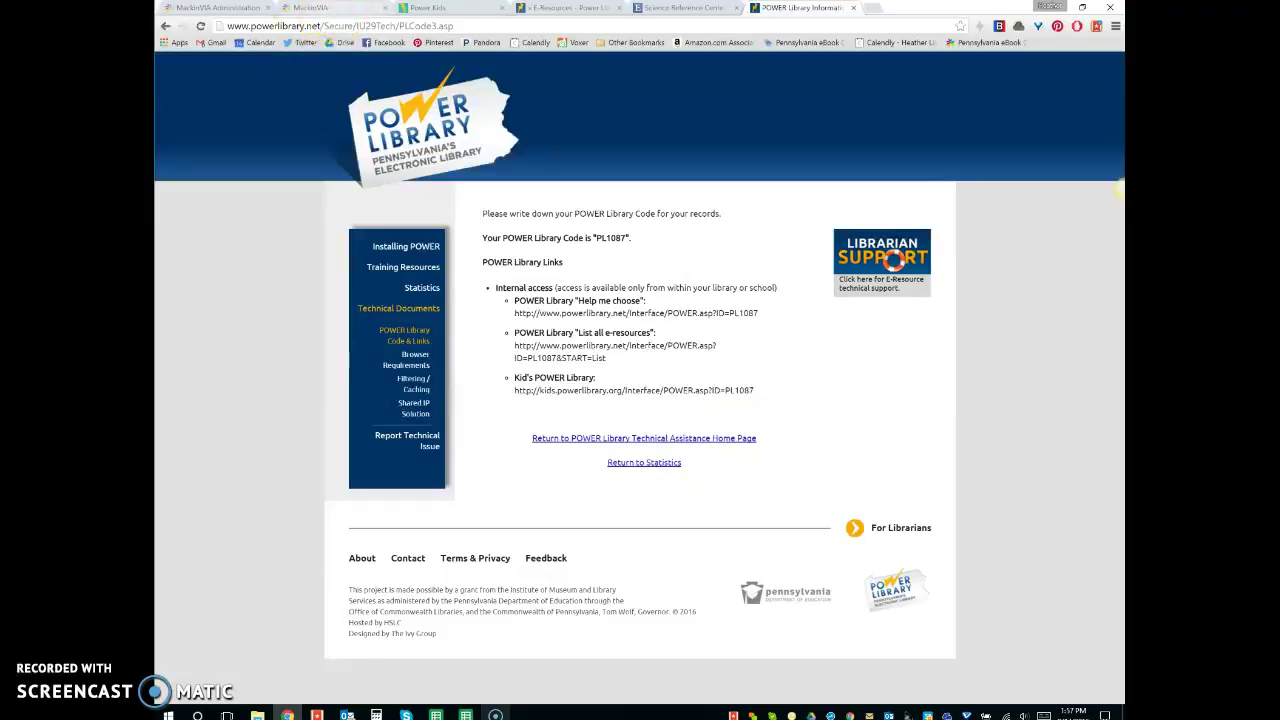
Return to the Student VIA site and open the Science & Health group.
click(338, 13)
scroll(569, 374, up, 2)
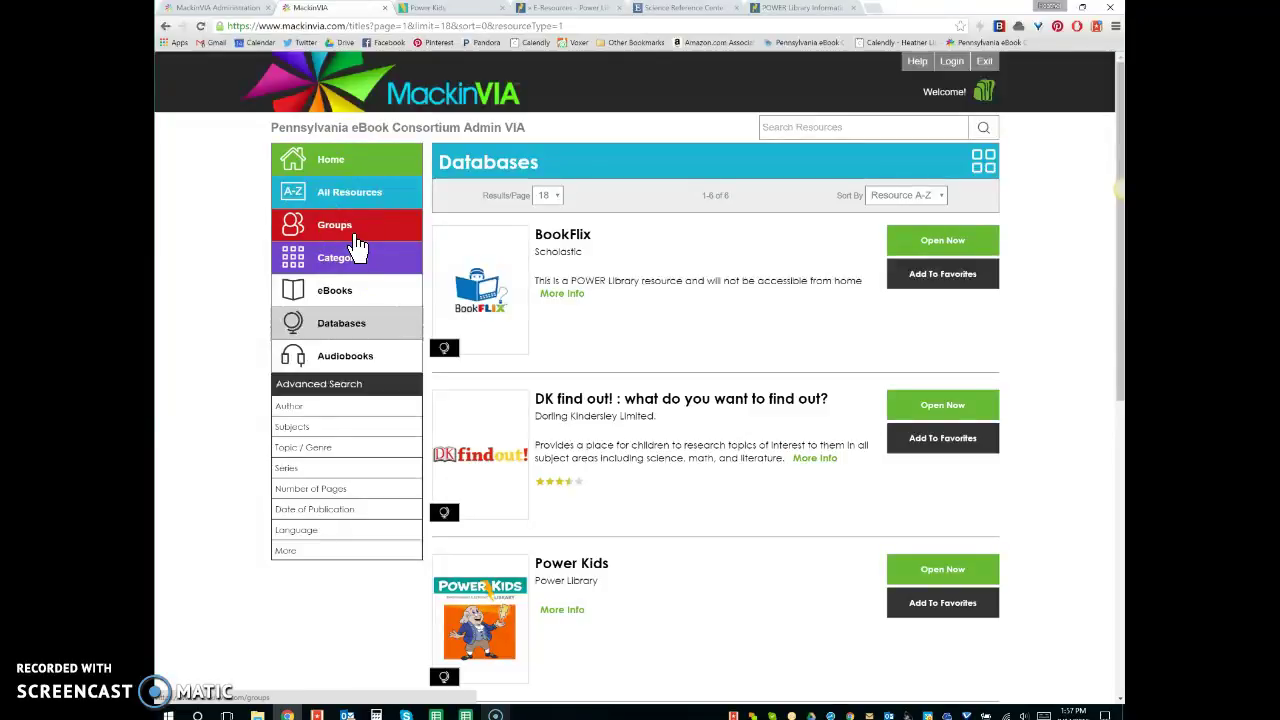
click(359, 237)
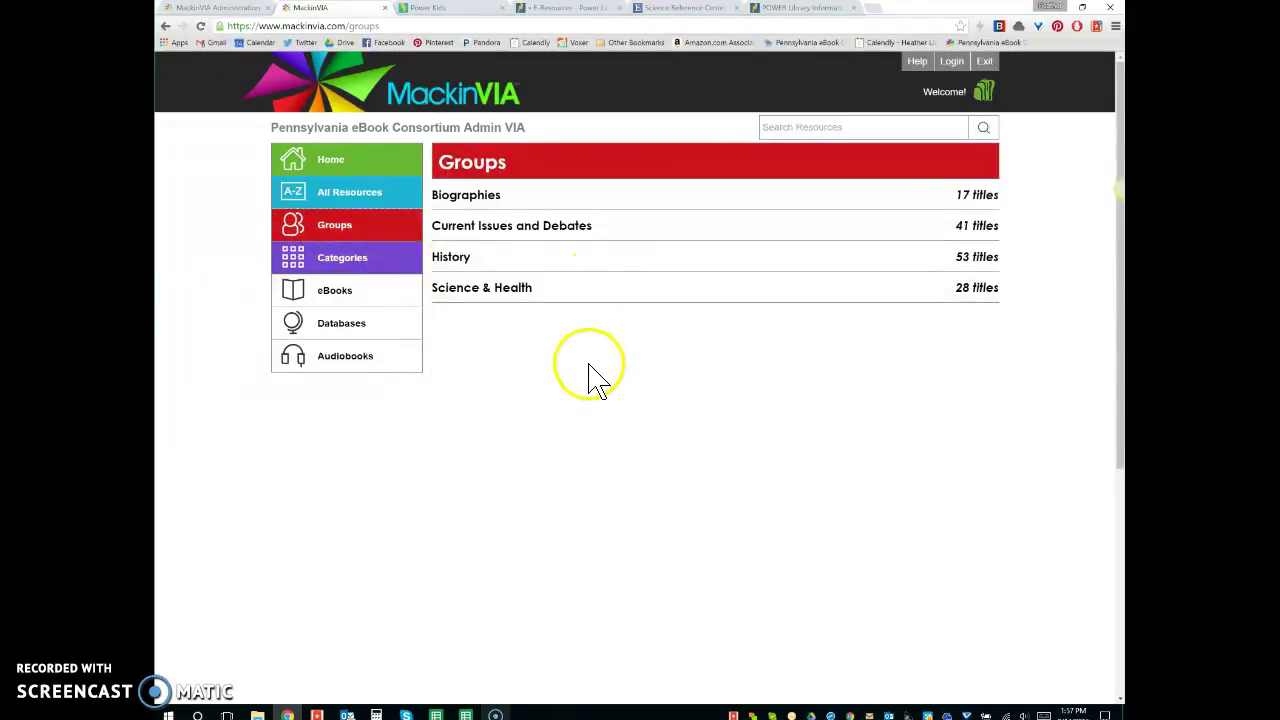
click(521, 305)
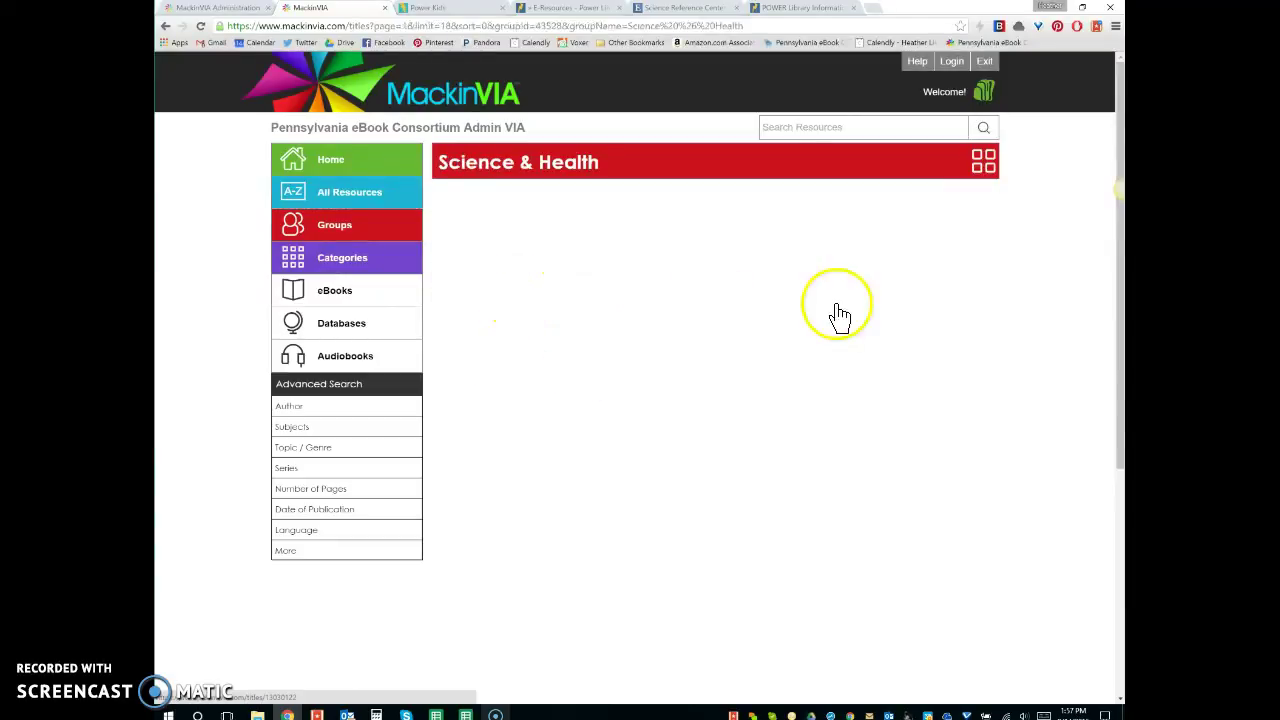
Look through the Science & Health titles, loading more of them, to find Science Reference Center and SIRS Discoverer.
scroll(608, 351, down, 3)
scroll(665, 425, down, 10)
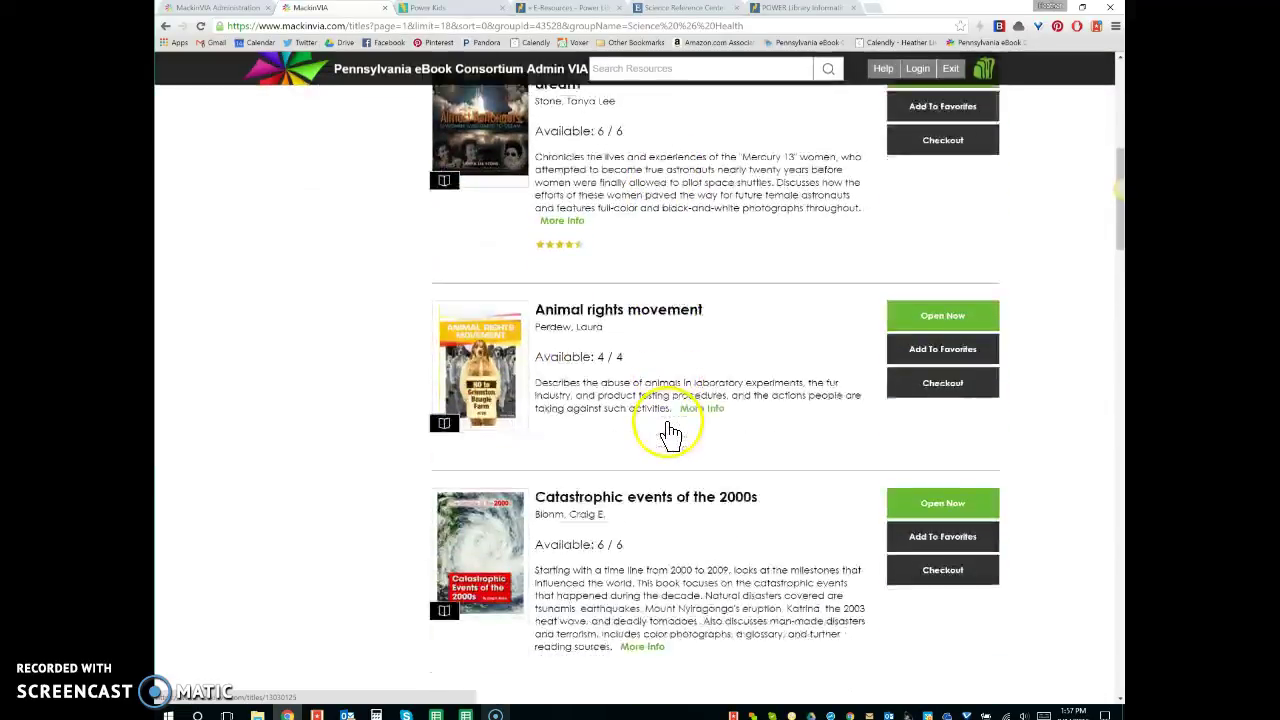
scroll(670, 440, down, 14)
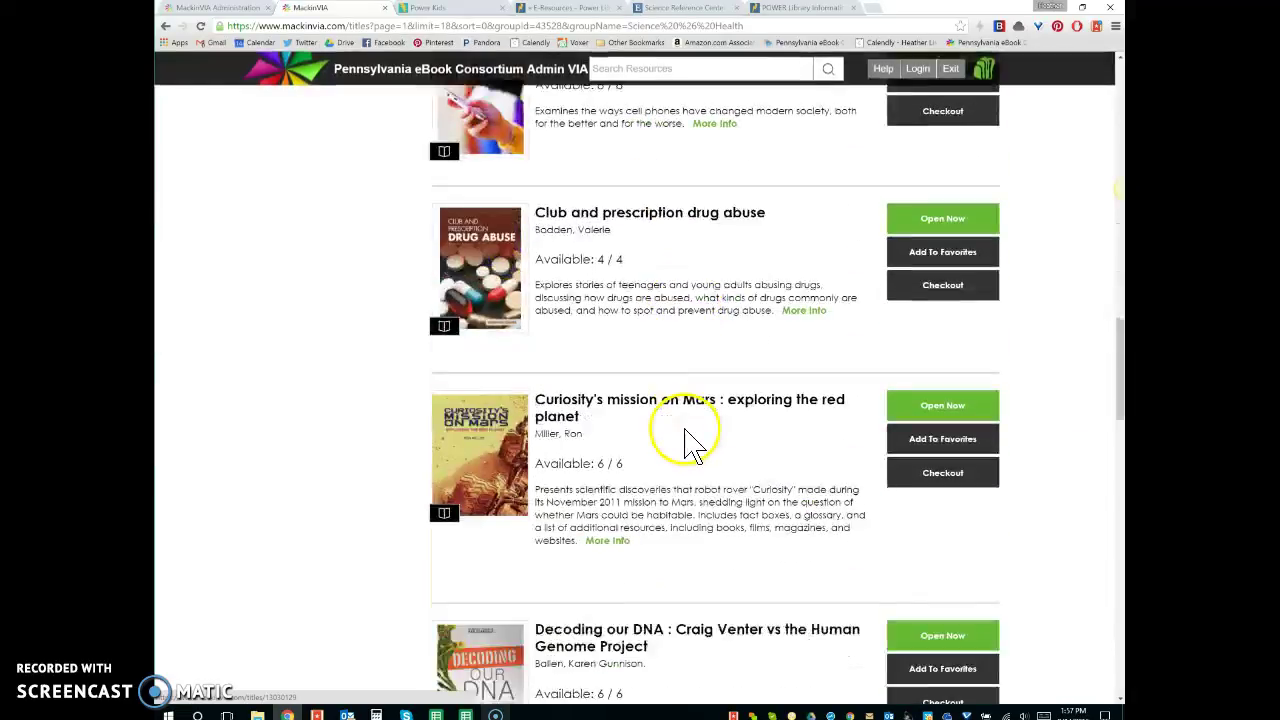
scroll(690, 437, down, 14)
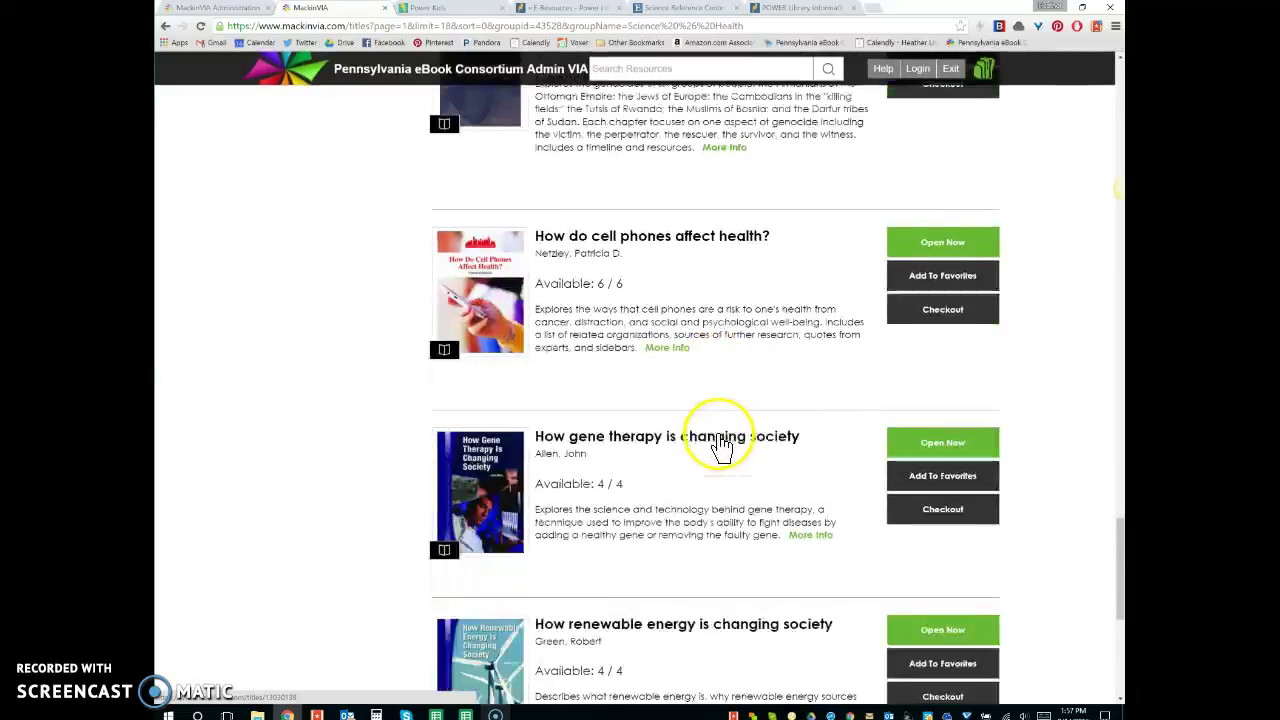
scroll(725, 450, down, 3)
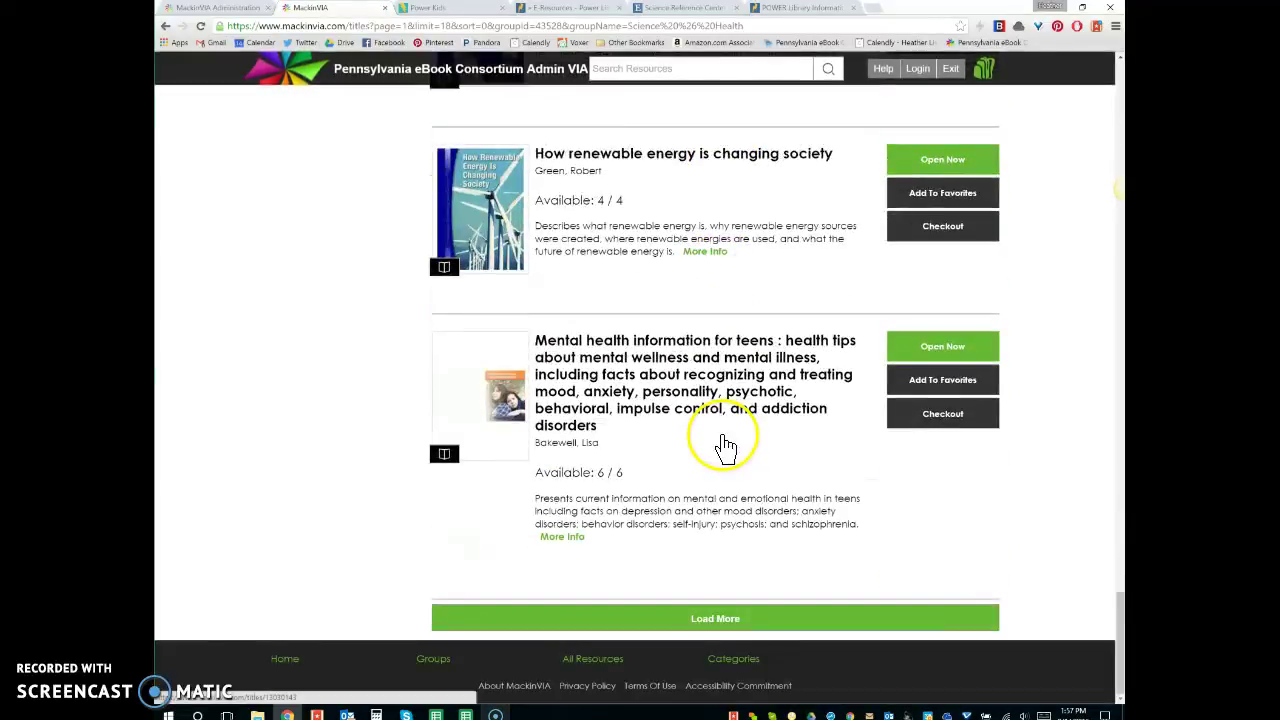
click(771, 608)
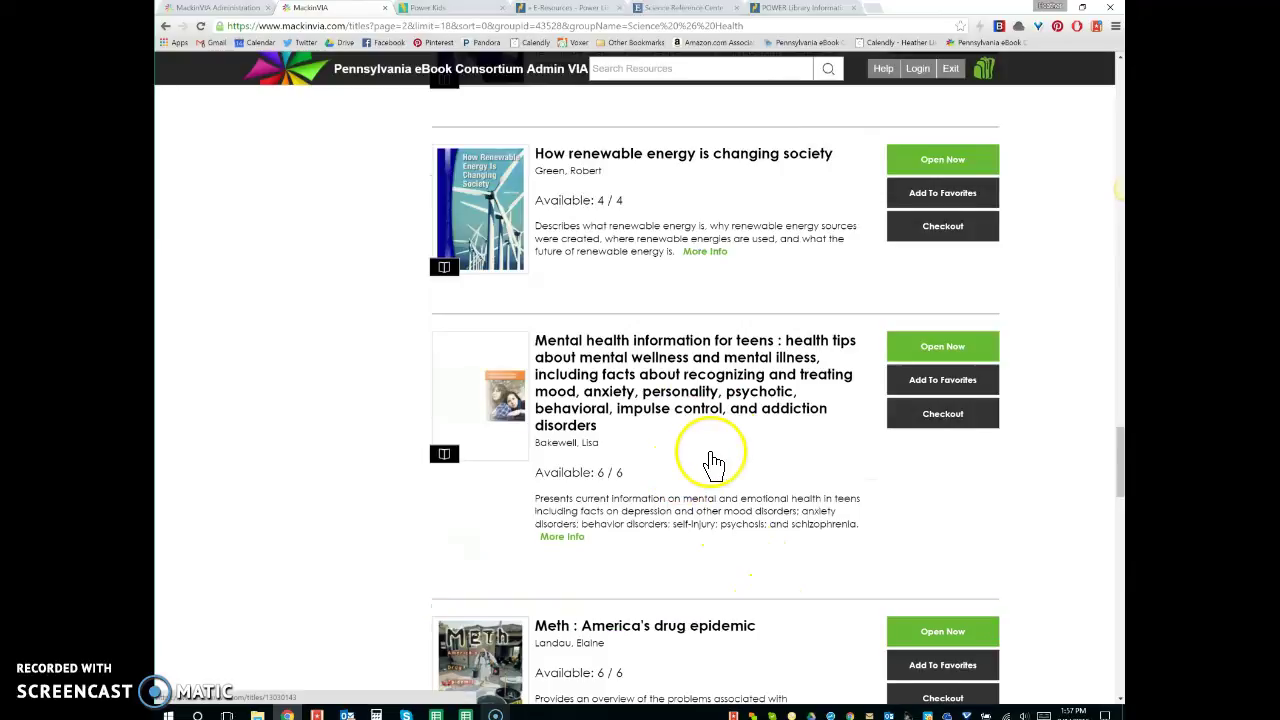
scroll(714, 466, down, 7)
scroll(723, 487, down, 2)
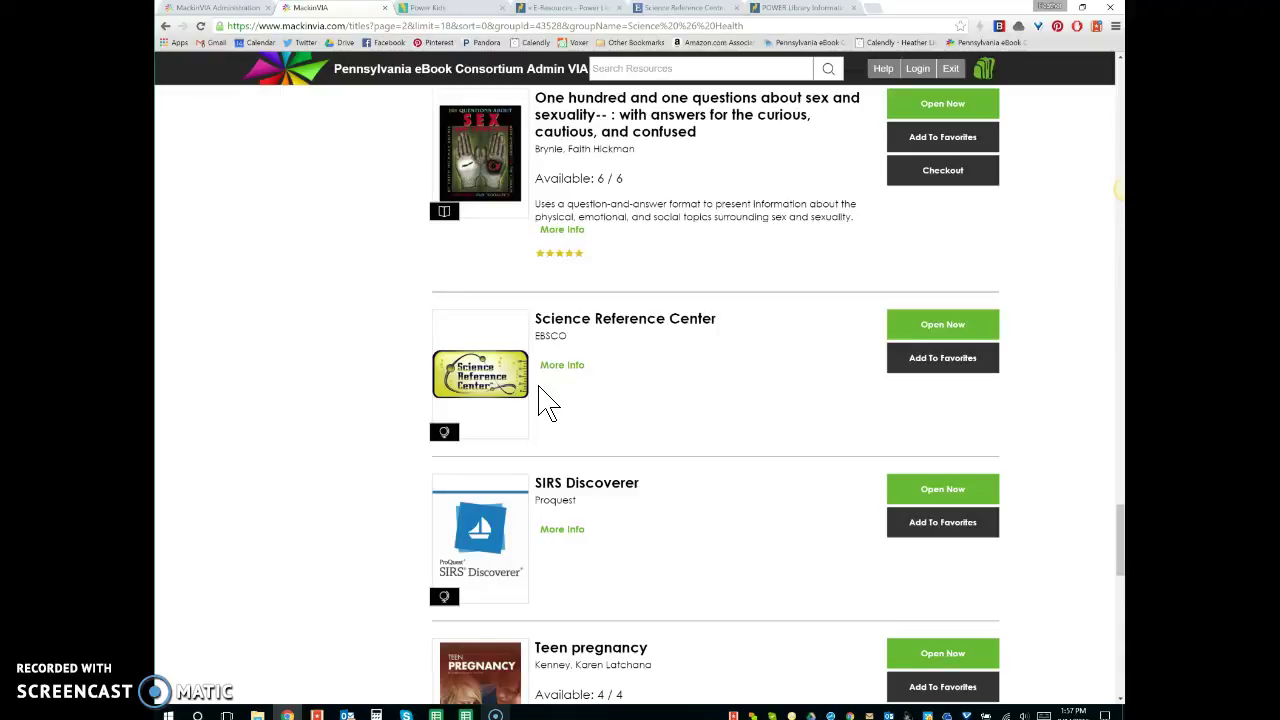
Open the SIRS Discoverer resource details and launch the database from there.
click(570, 404)
click(580, 536)
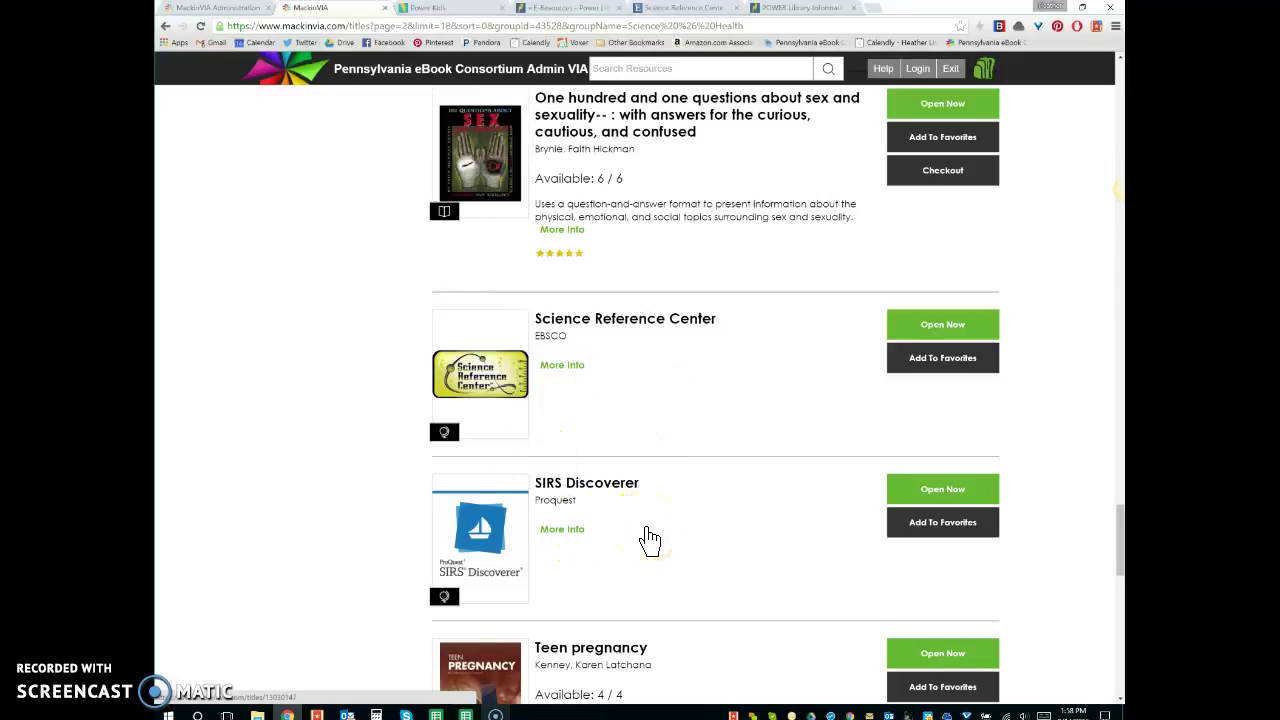
click(633, 511)
click(497, 403)
click(514, 543)
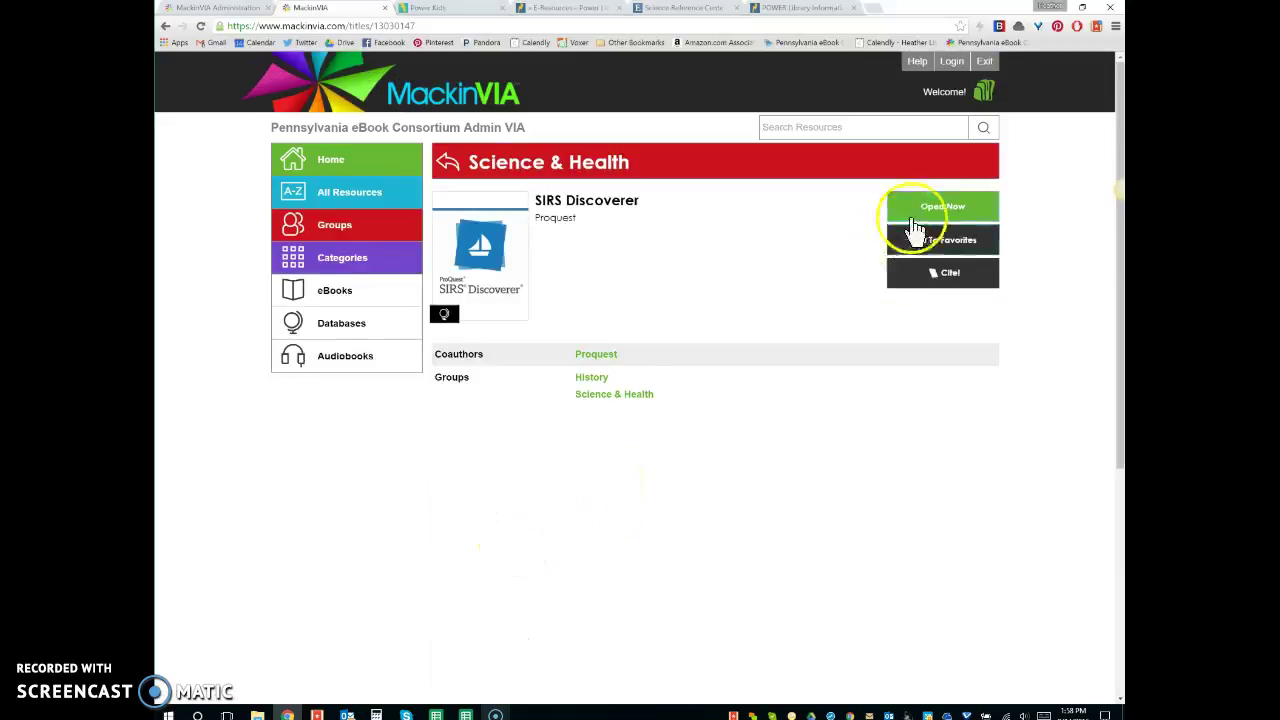
click(915, 215)
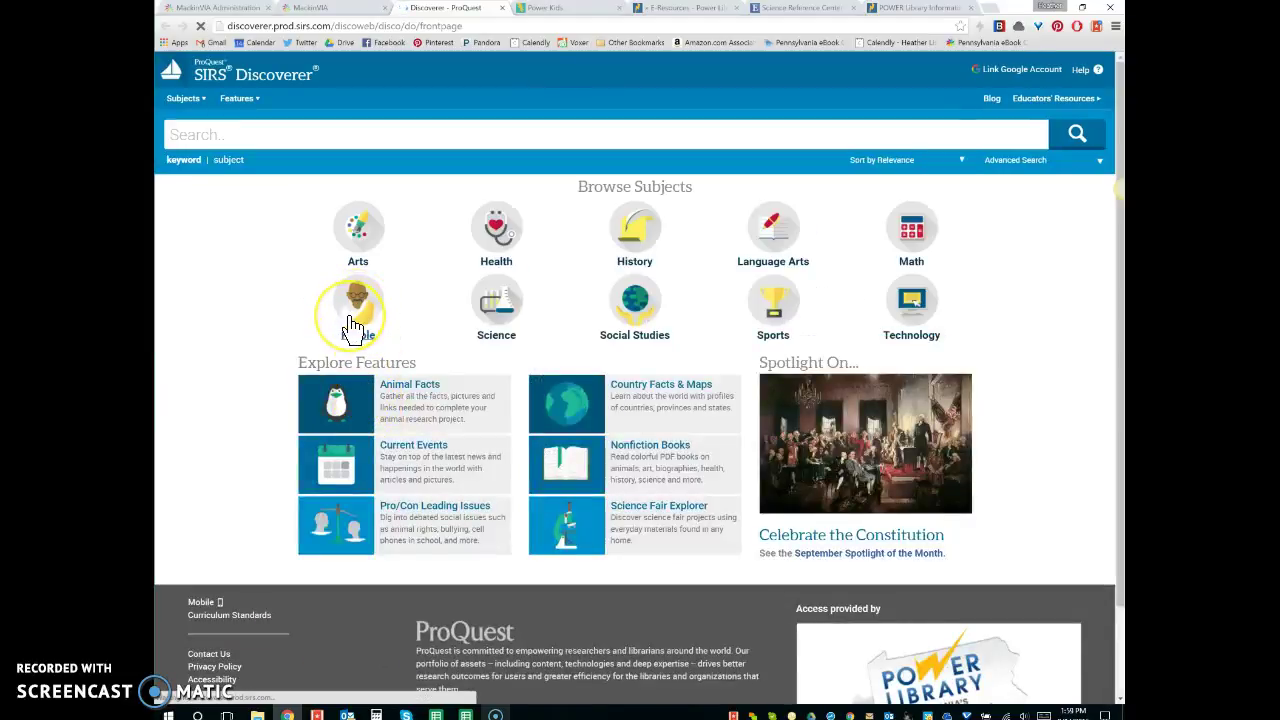
Open the People subject in SIRS Discoverer and examine the subject choices, filters and article results.
click(347, 320)
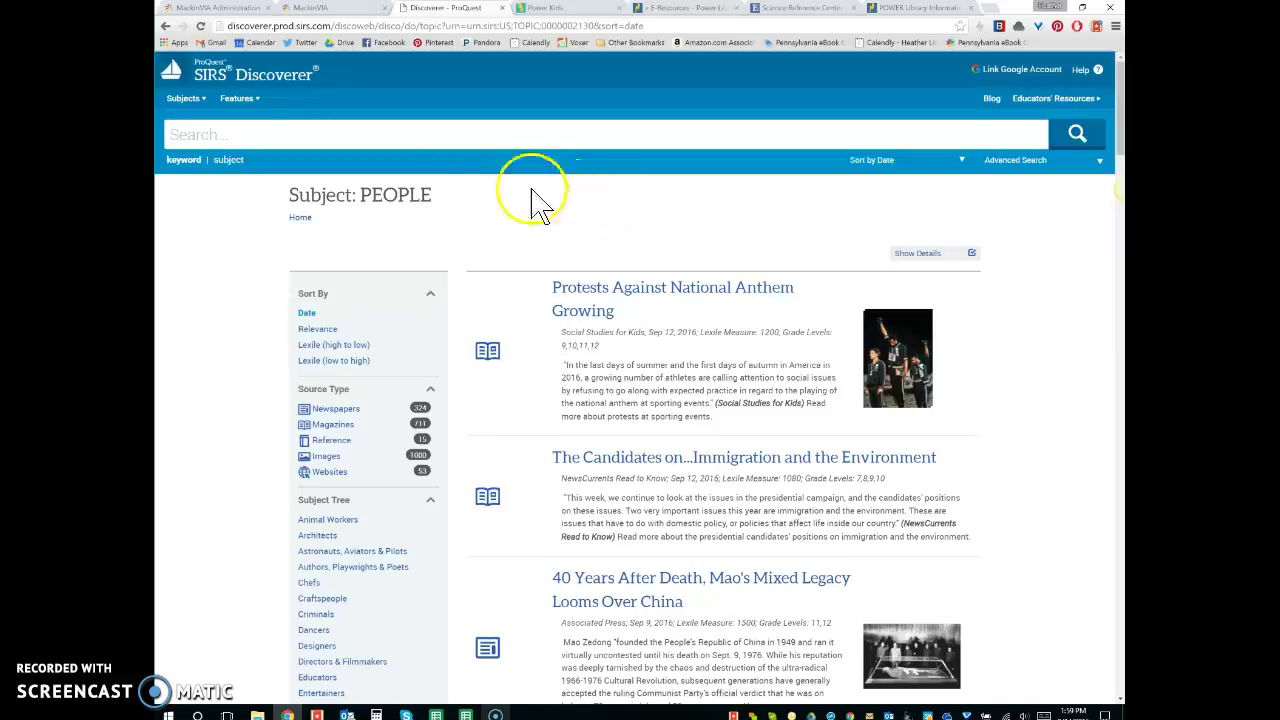
click(201, 104)
click(217, 168)
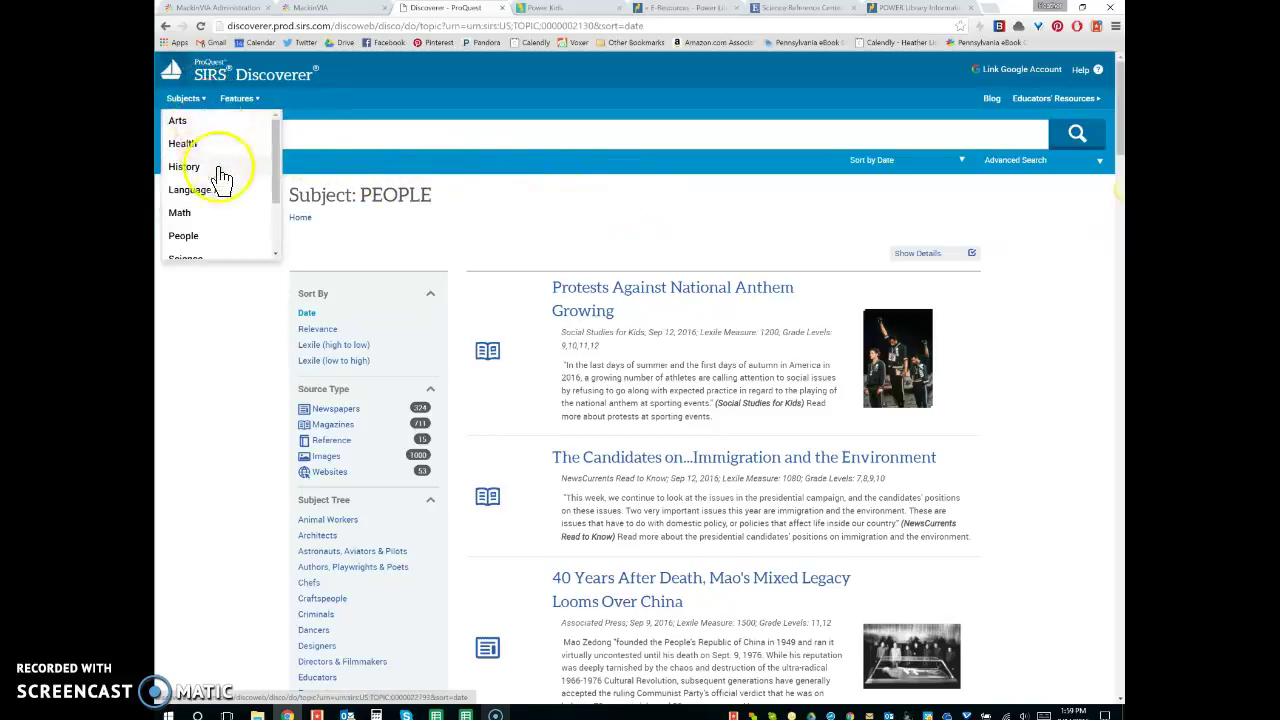
scroll(222, 200, down, 2)
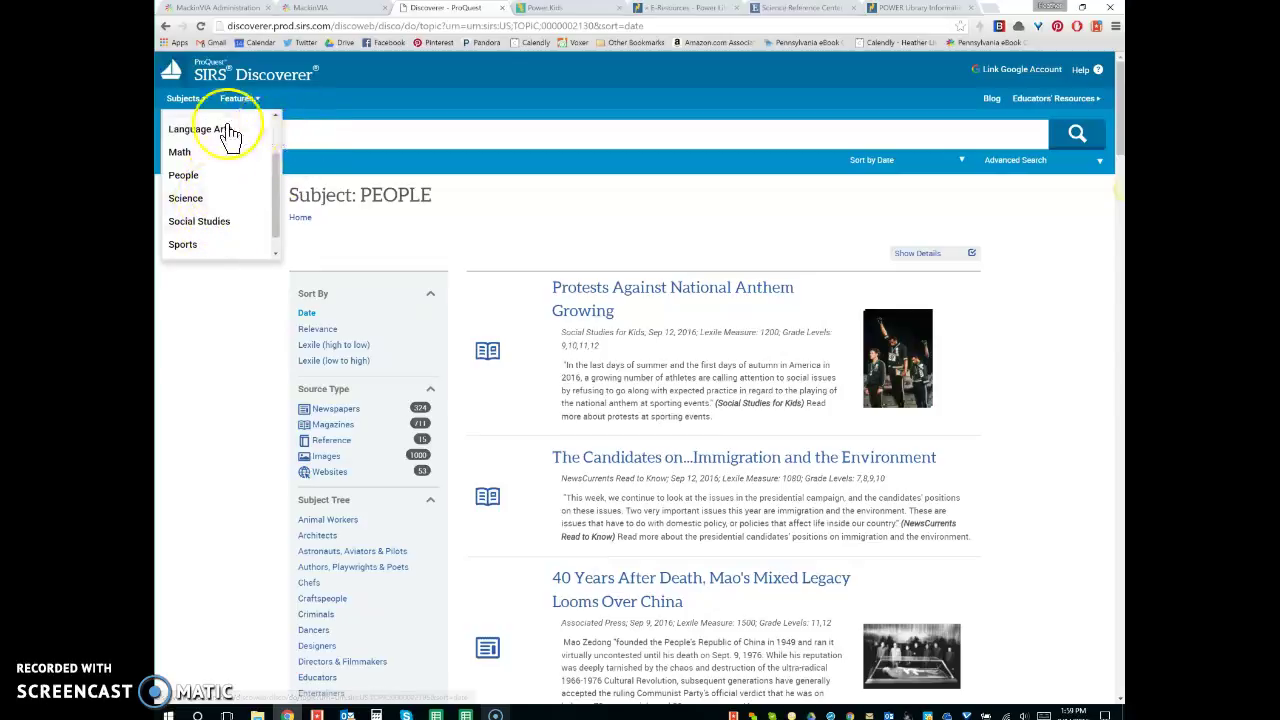
click(232, 210)
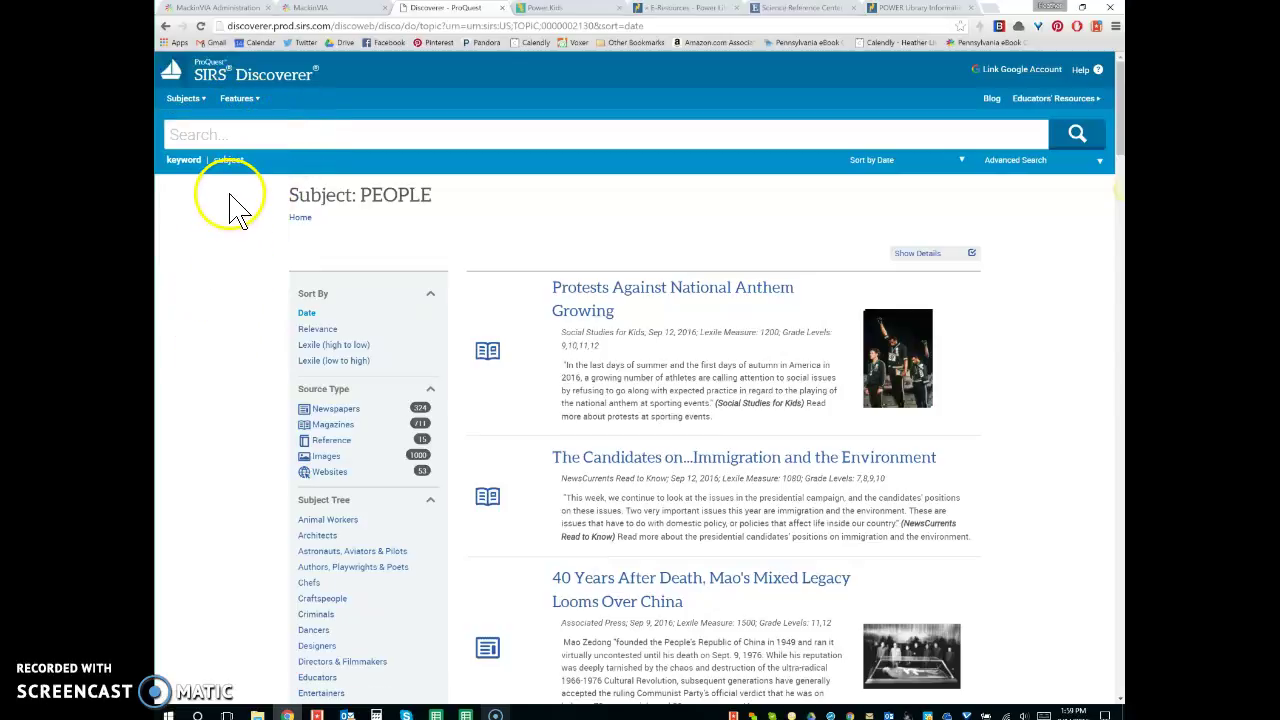
scroll(225, 368, down, 1)
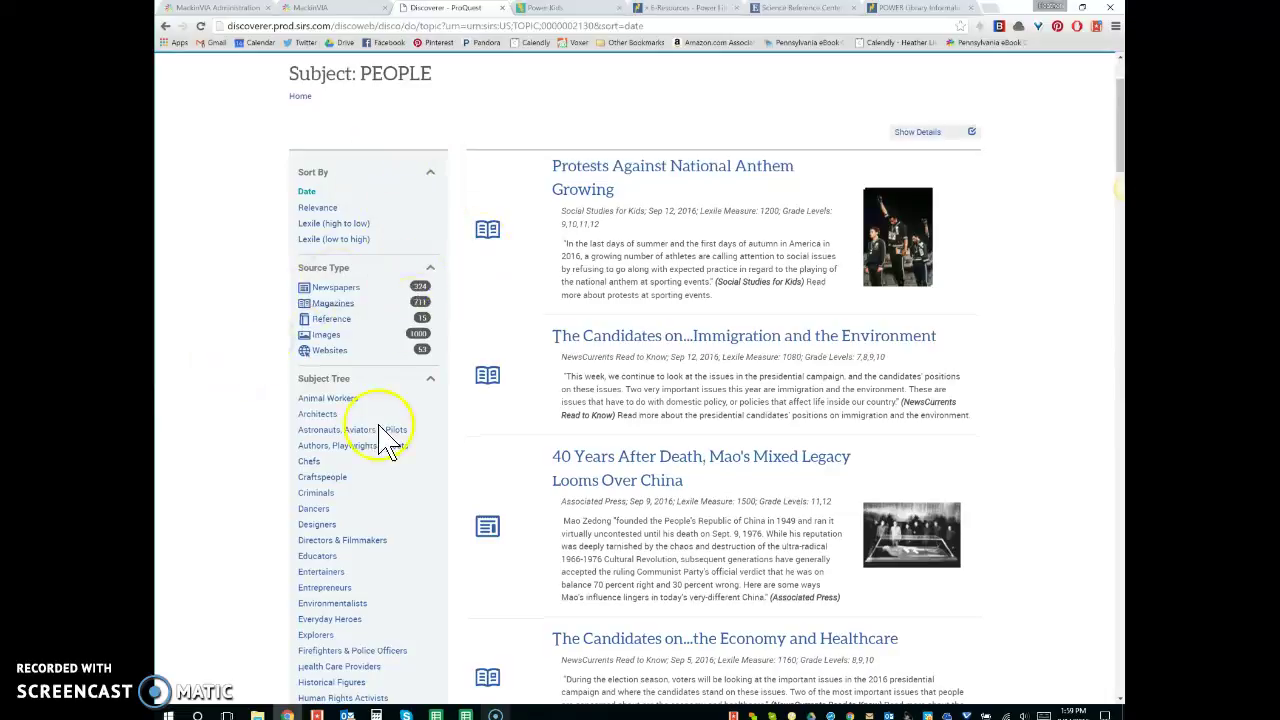
scroll(563, 209, up, 1)
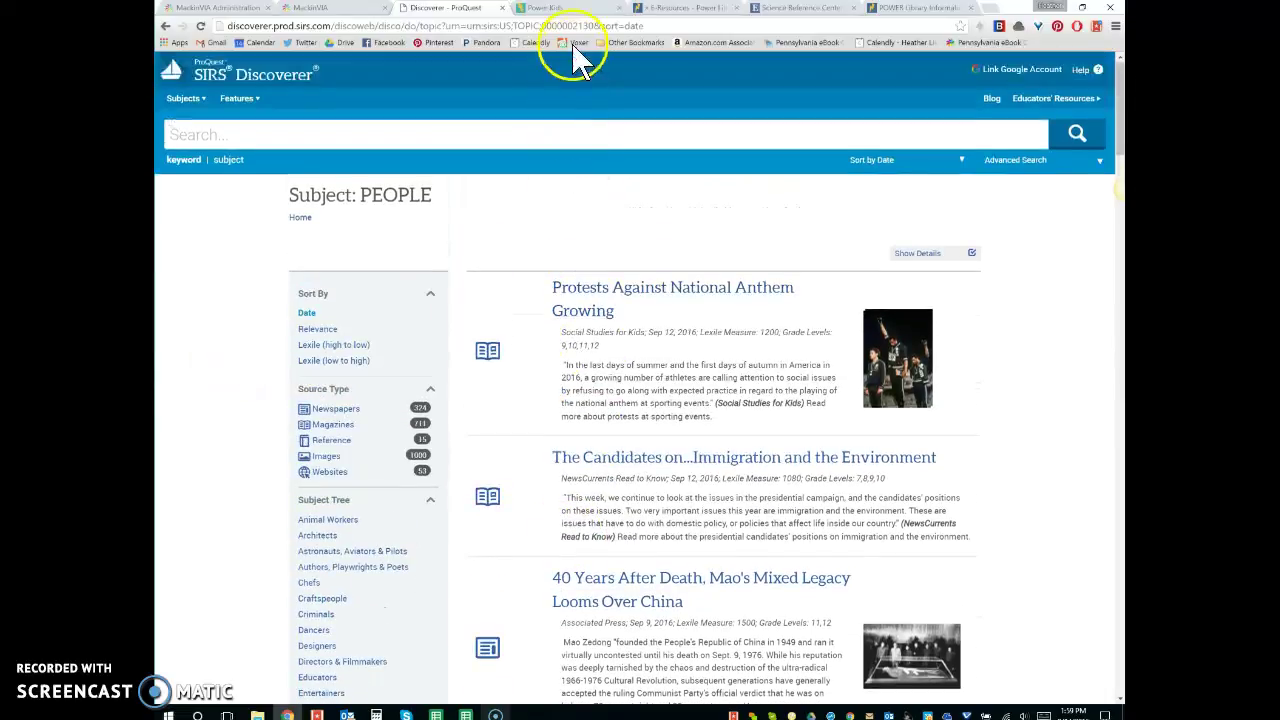
Copy the SIRS Discoverer People page address and start a new resource of type Links in MackinVIA Administration.
click(576, 24)
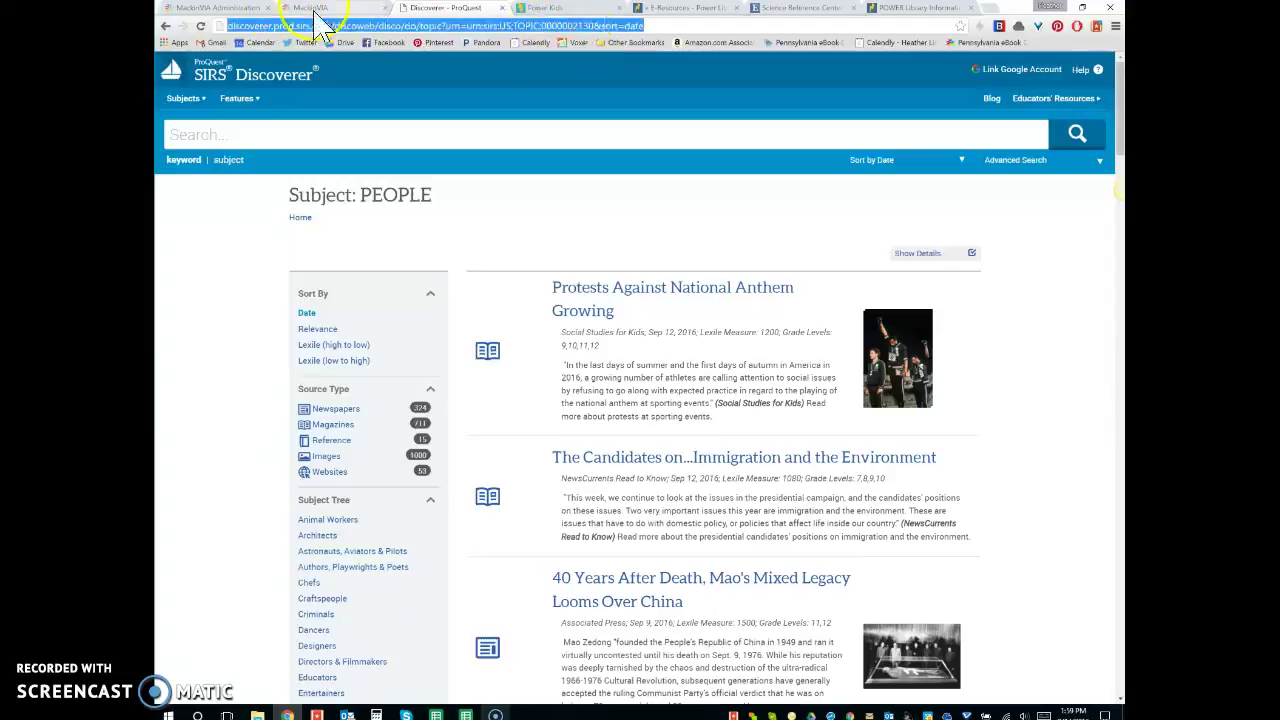
click(237, 10)
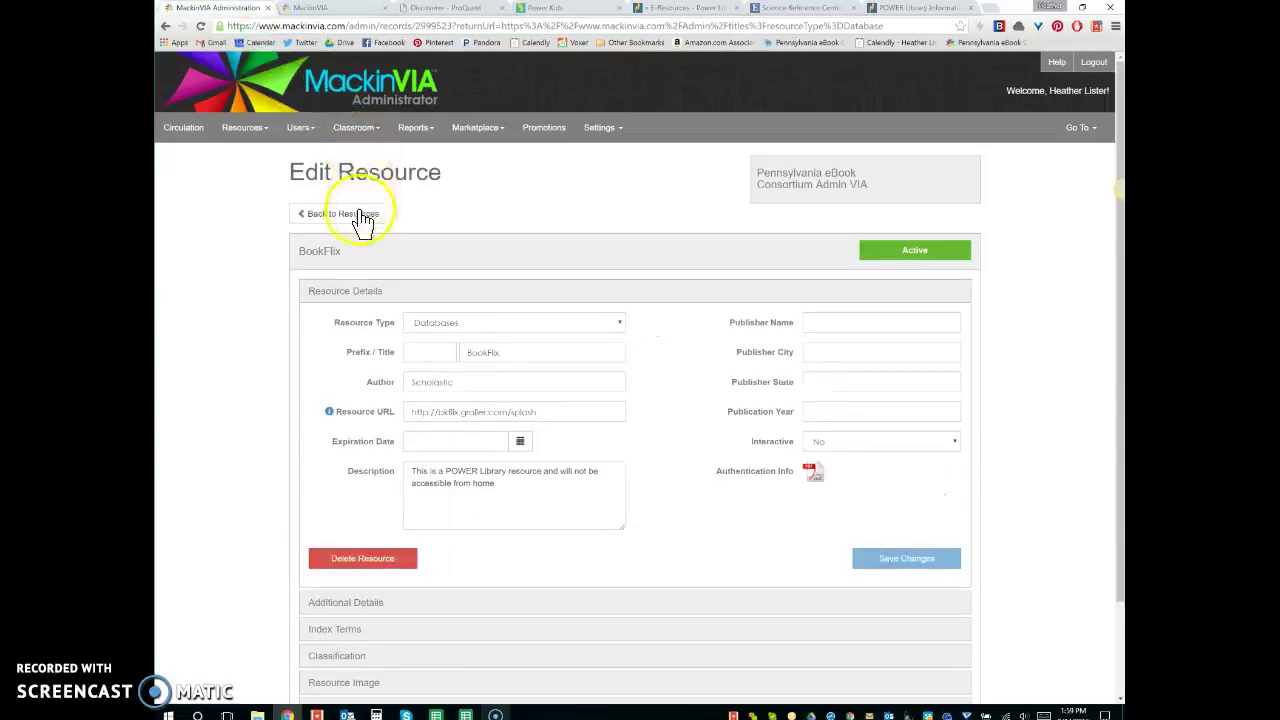
click(359, 214)
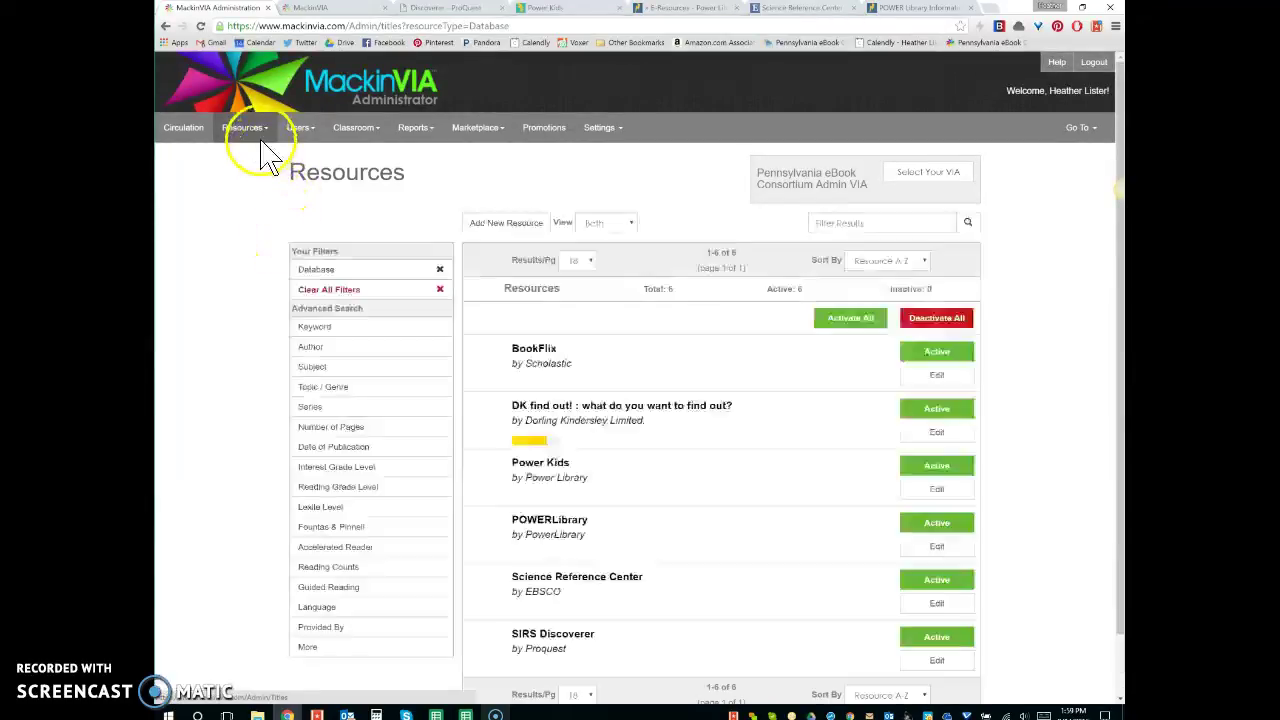
click(262, 128)
click(268, 249)
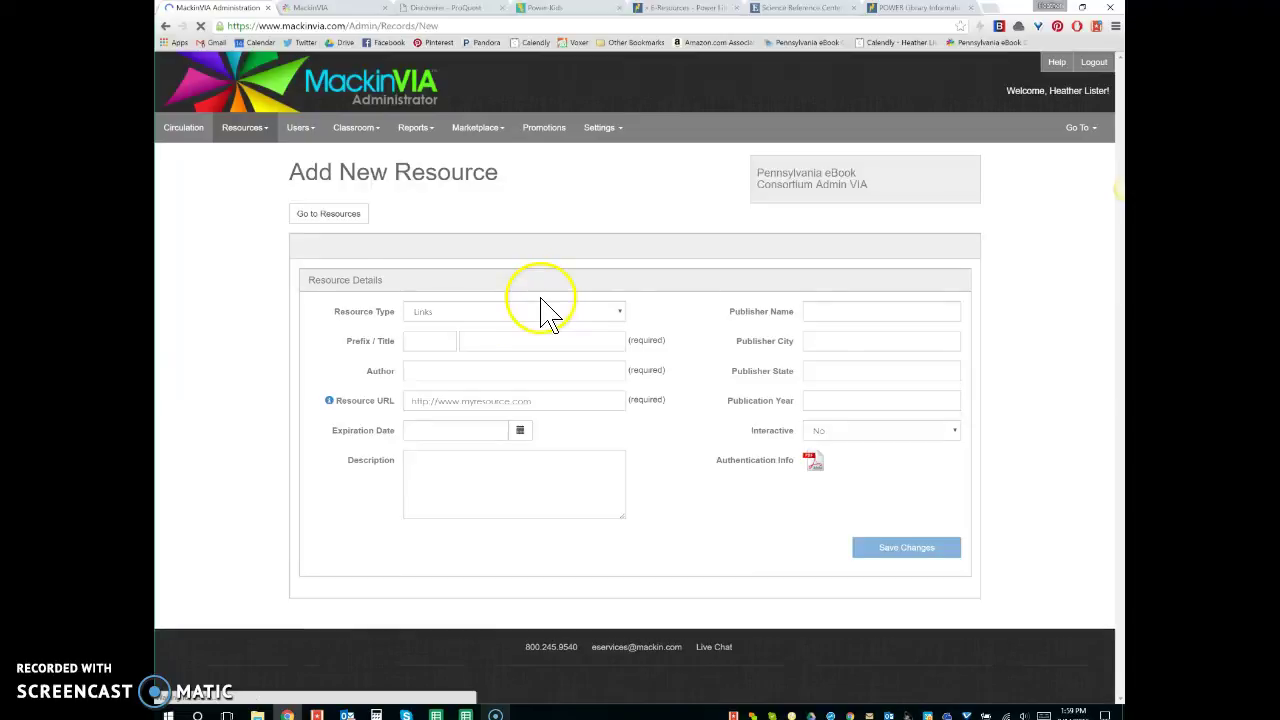
click(470, 321)
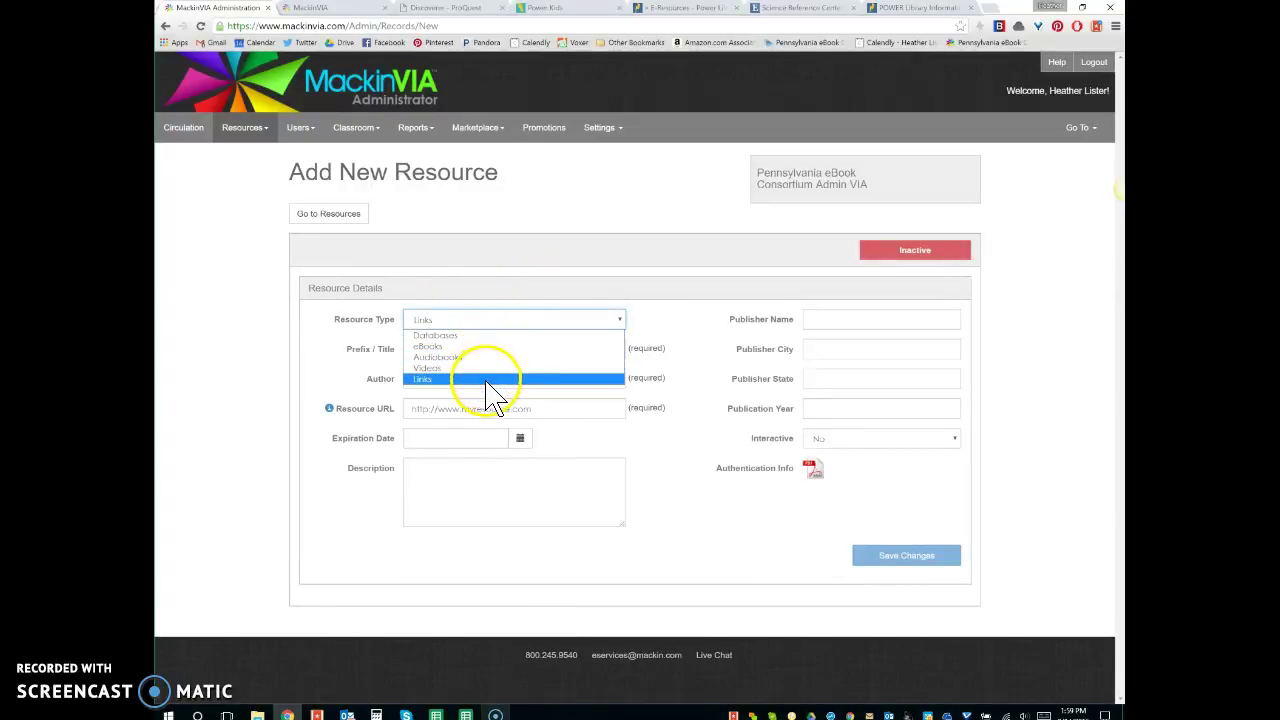
click(487, 380)
Enter "SIRS Discoverer Biographies" as the new resource's title and "Proquest" as its author.
click(526, 347)
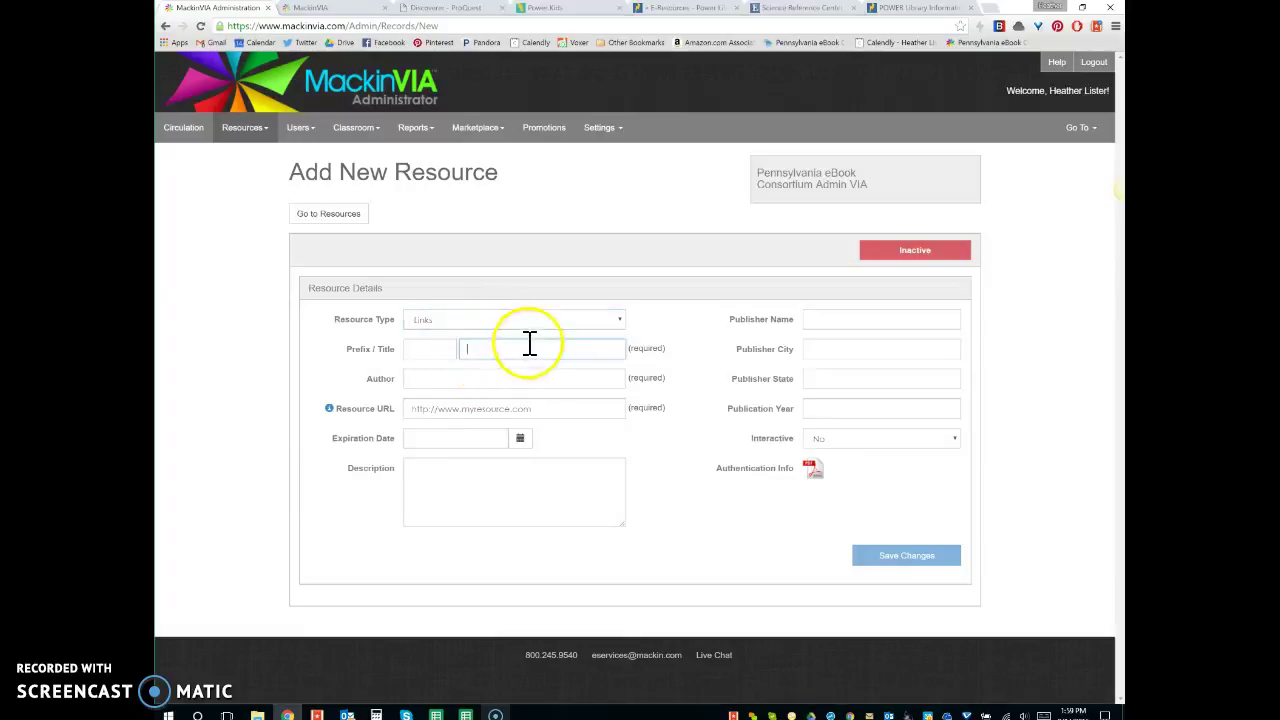
text(DS)
key(BackSpace)
text(SIRS)
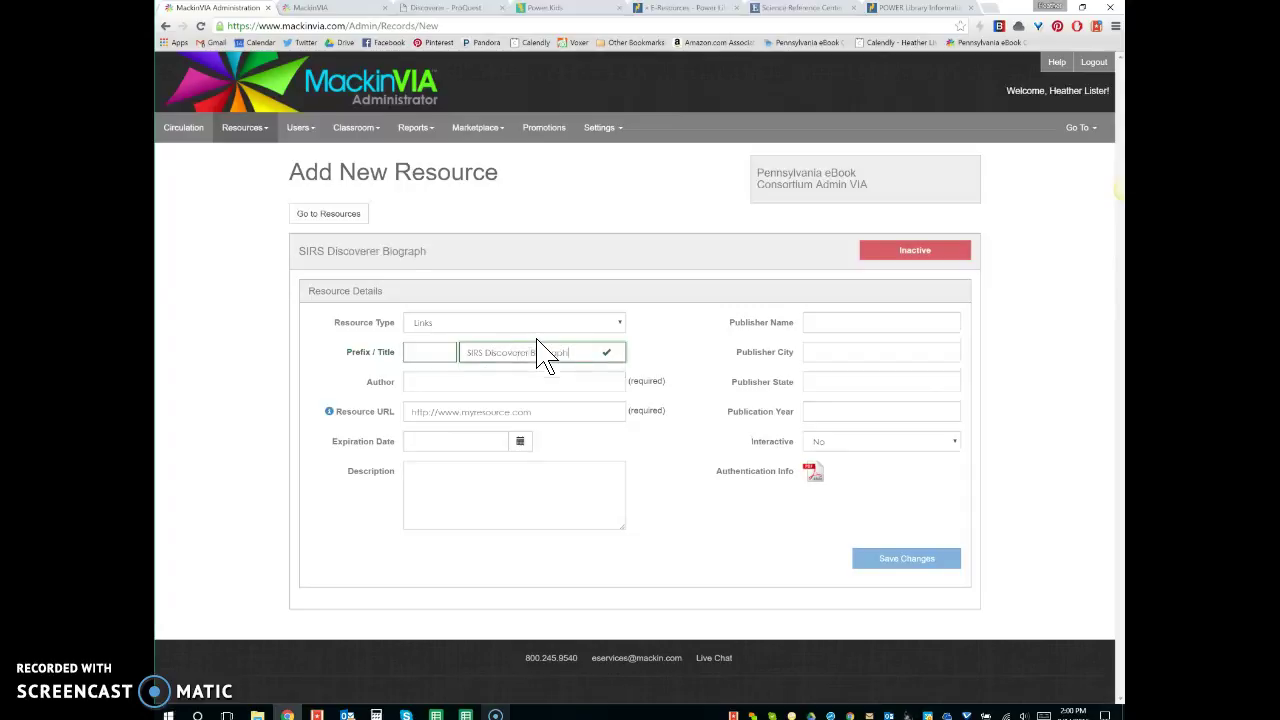
text(S)
text(IRS)
text(Proquest)
key(Tab)
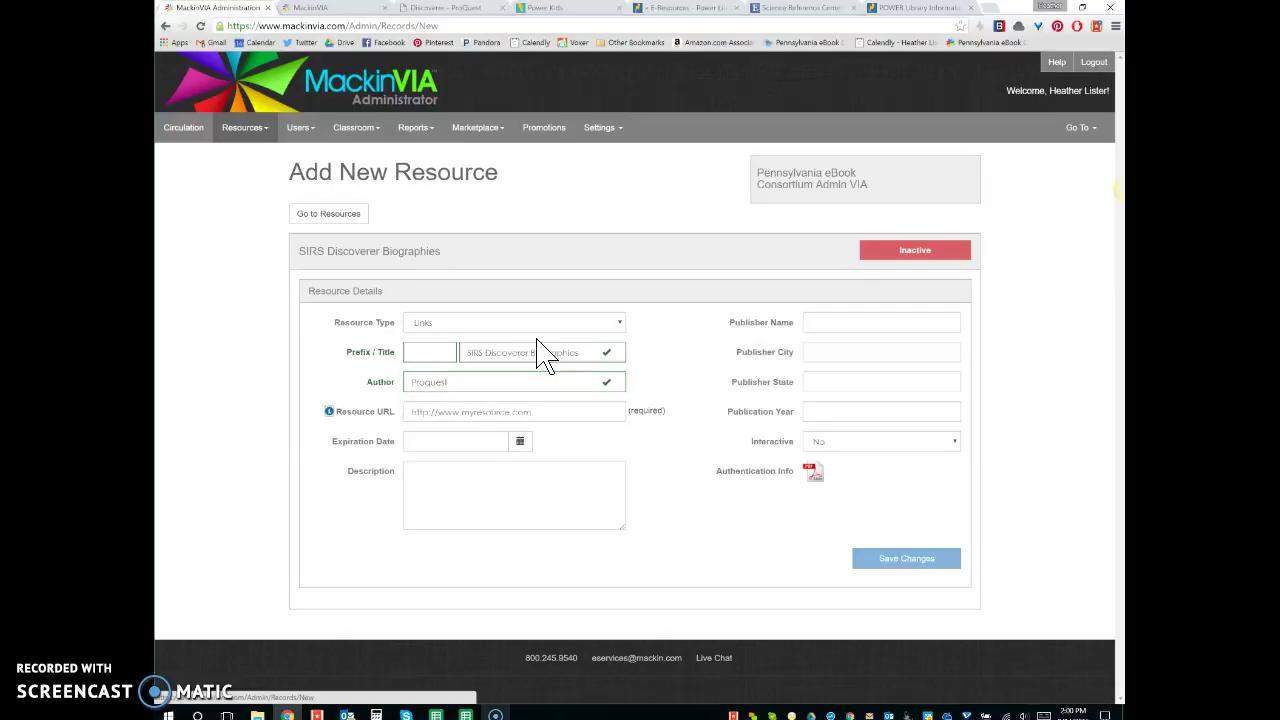
text(http://kids.powerlibrary.org/Interface/POWER.asp?ID=PL1087)
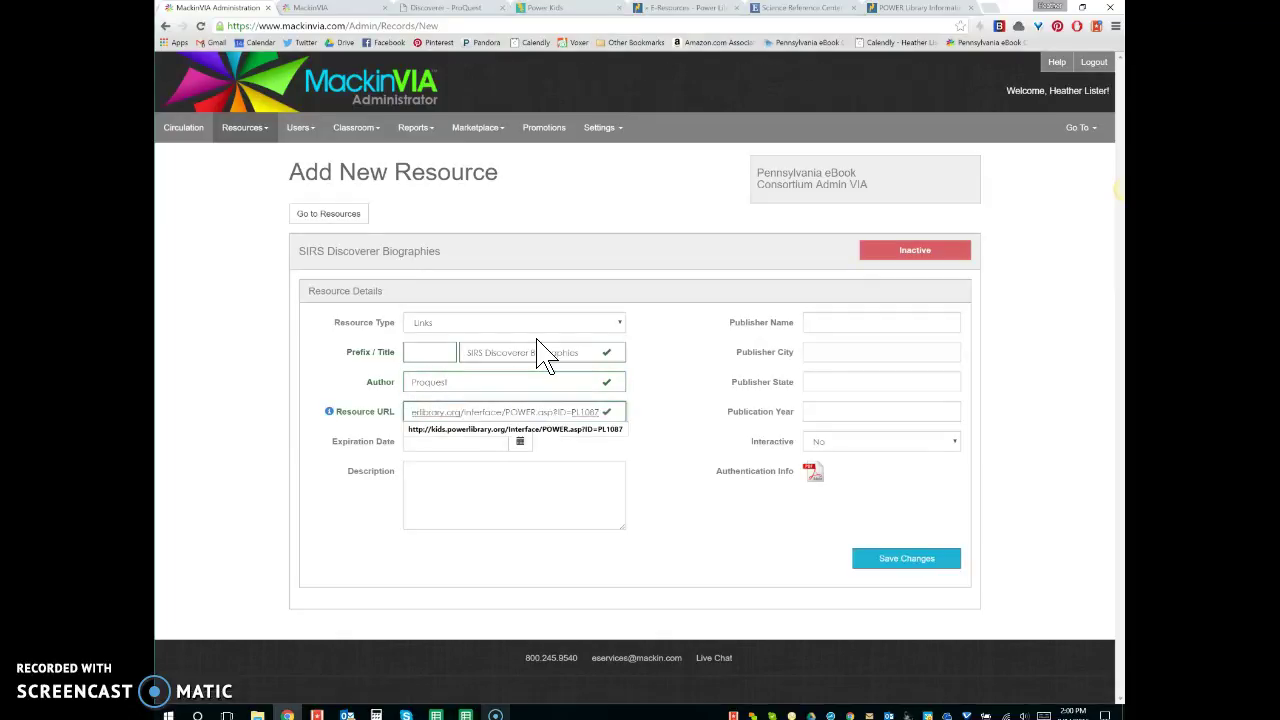
triple_click(545, 408)
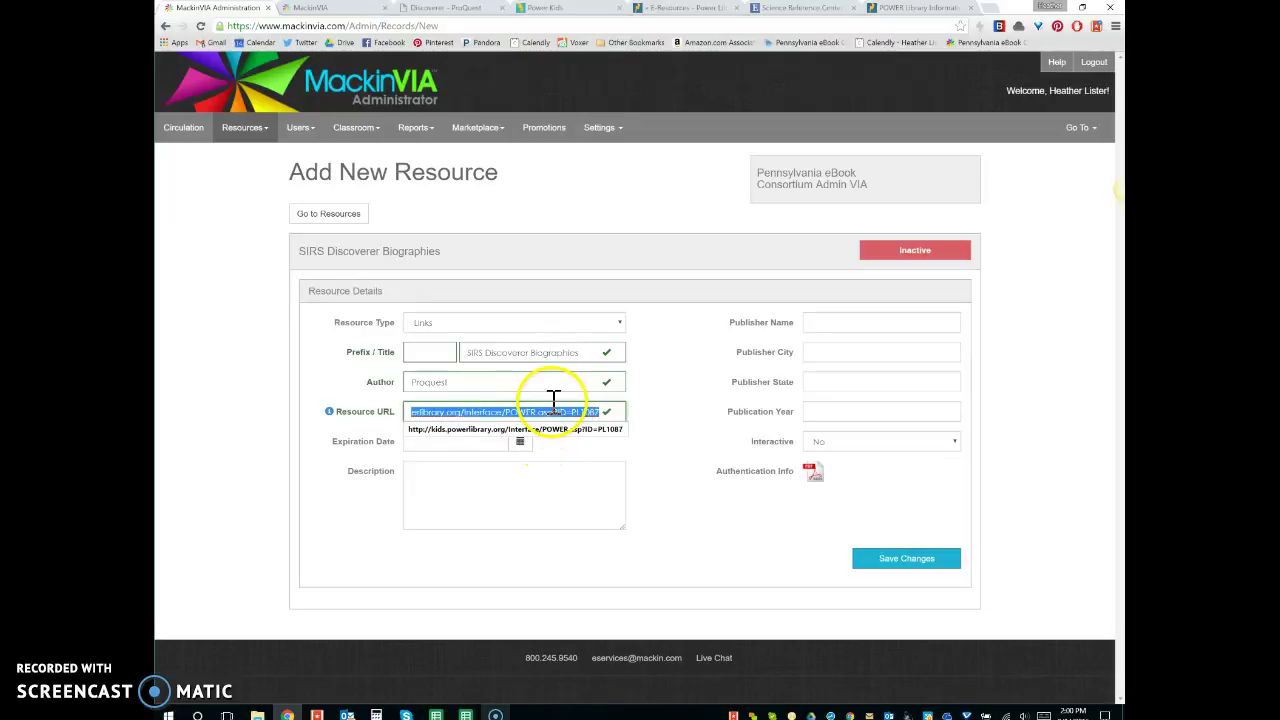
key(BackSpace)
click(548, 8)
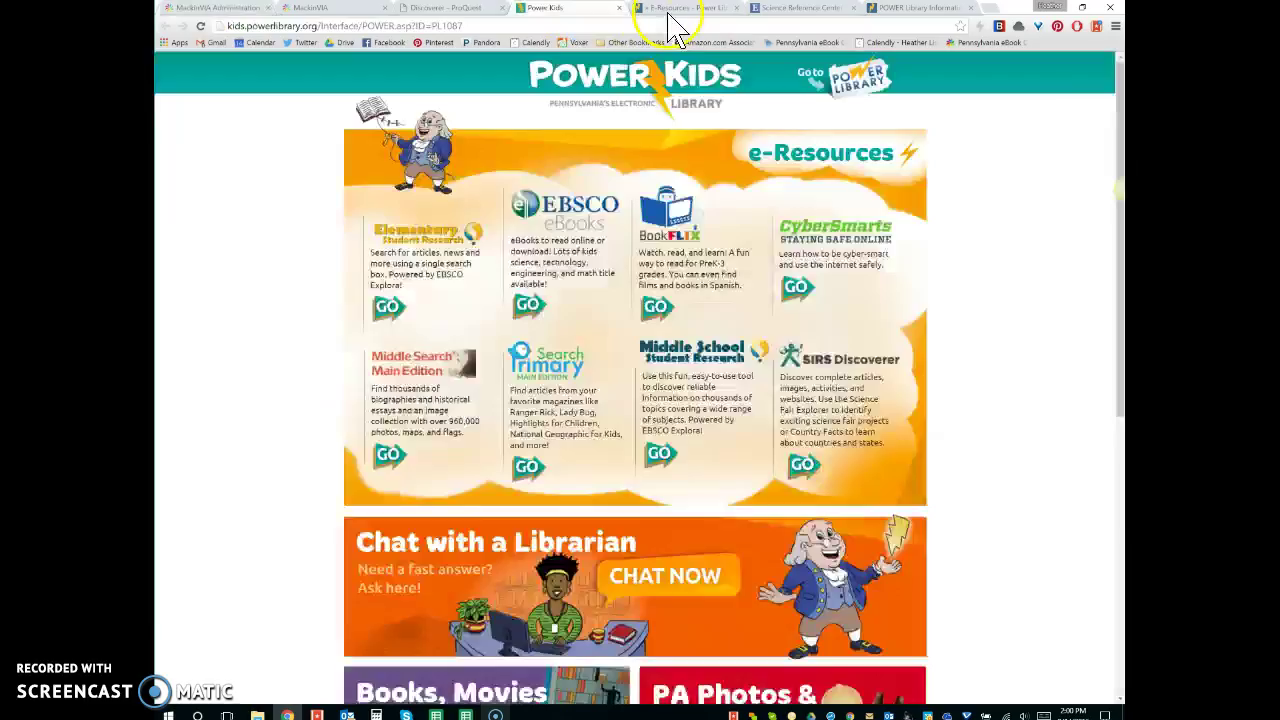
Copy the SIRS Discoverer People page address into the new link's Resource URL and save the resource.
click(446, 8)
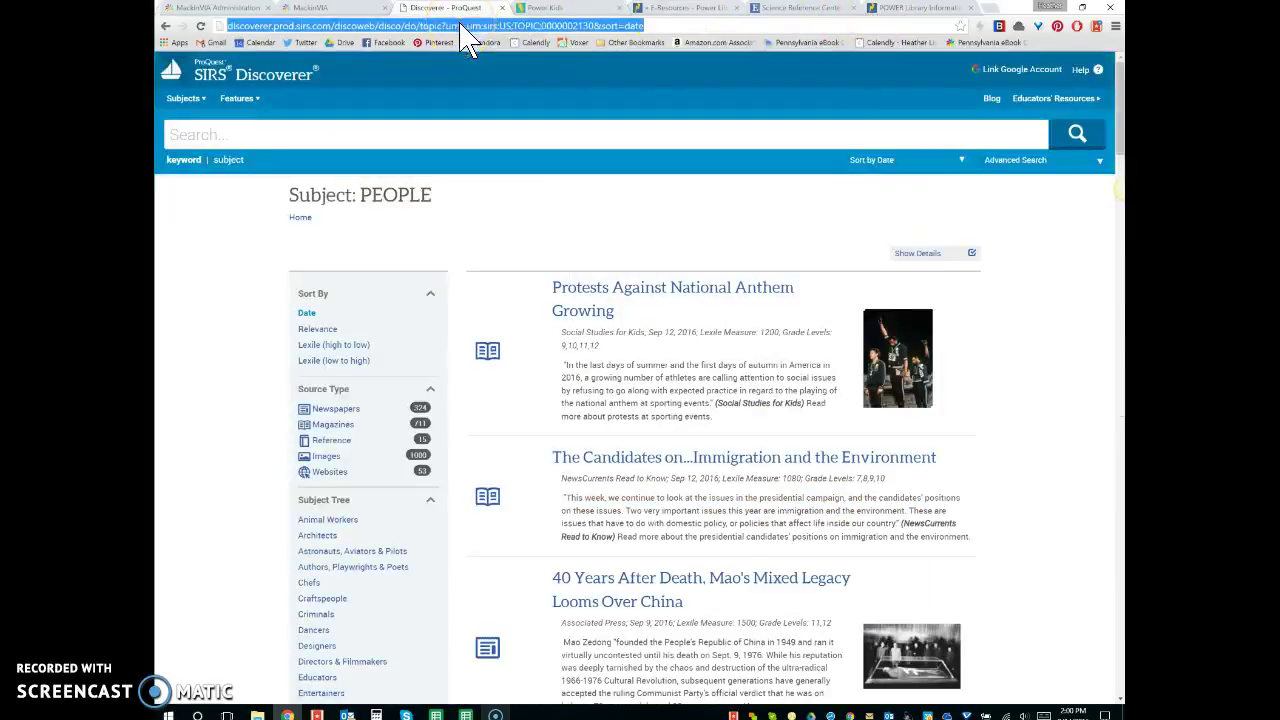
click(217, 8)
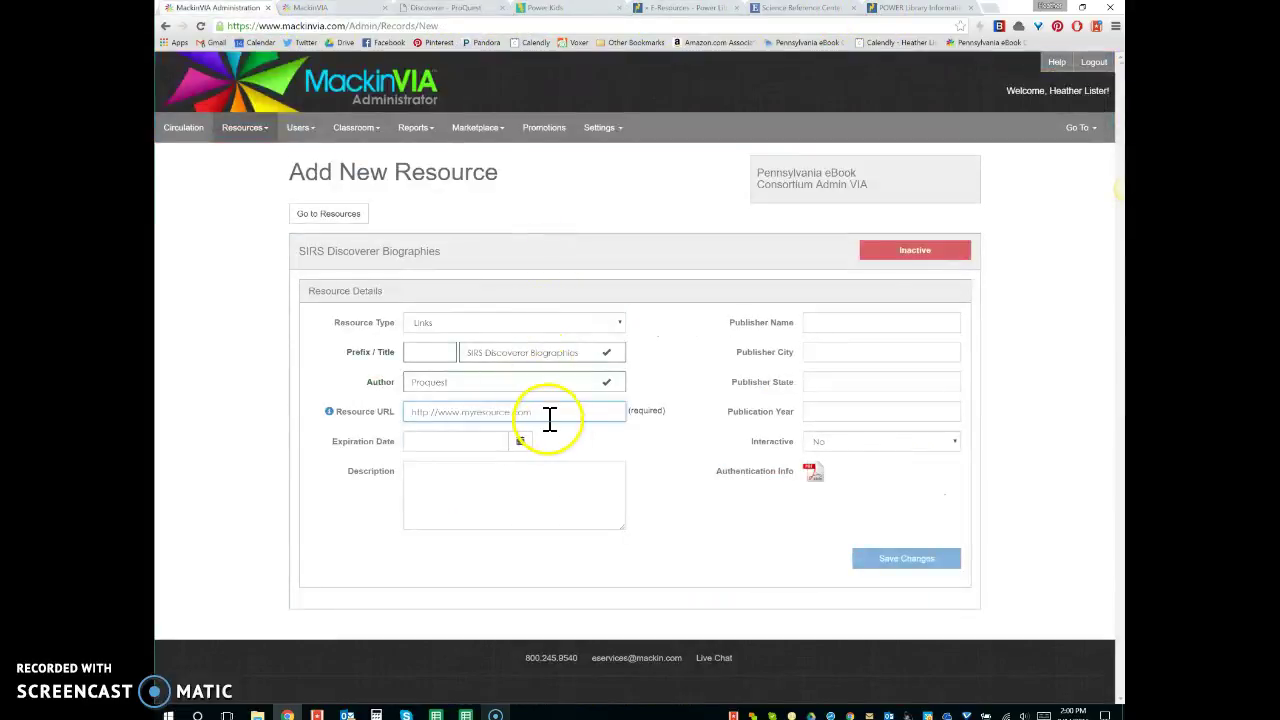
click(549, 414)
key(ctrl+v)
click(594, 486)
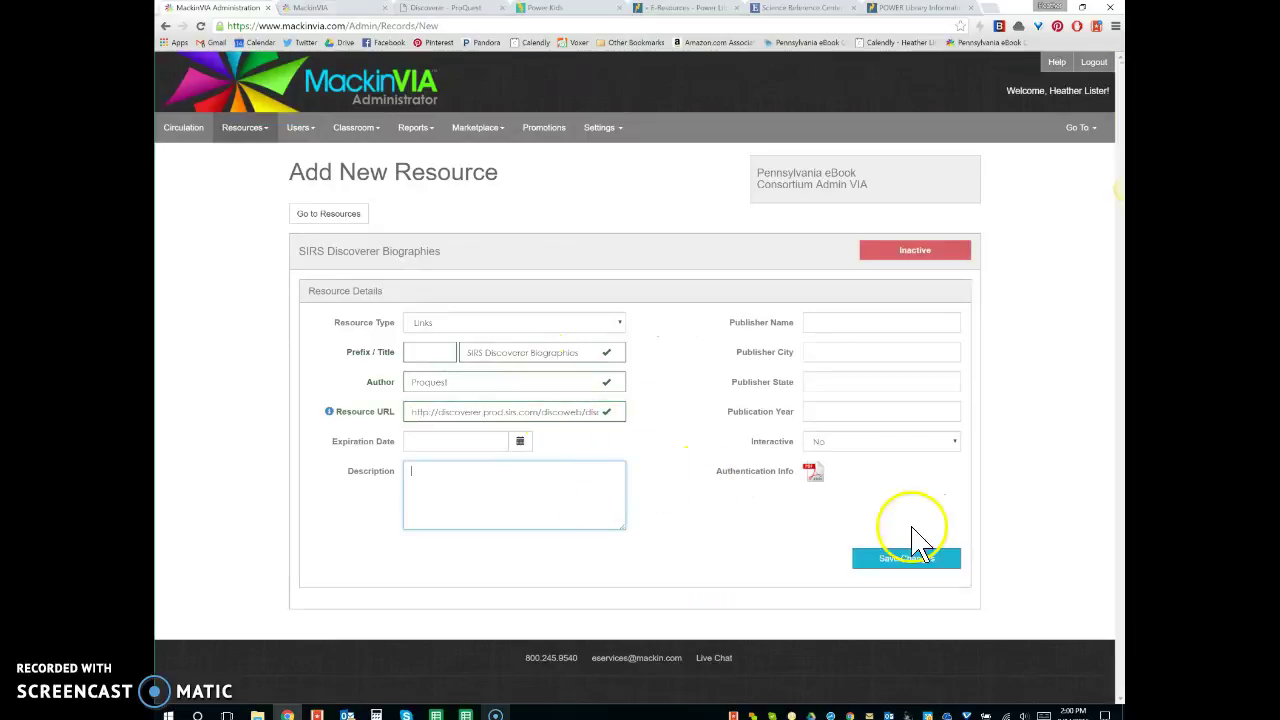
click(935, 560)
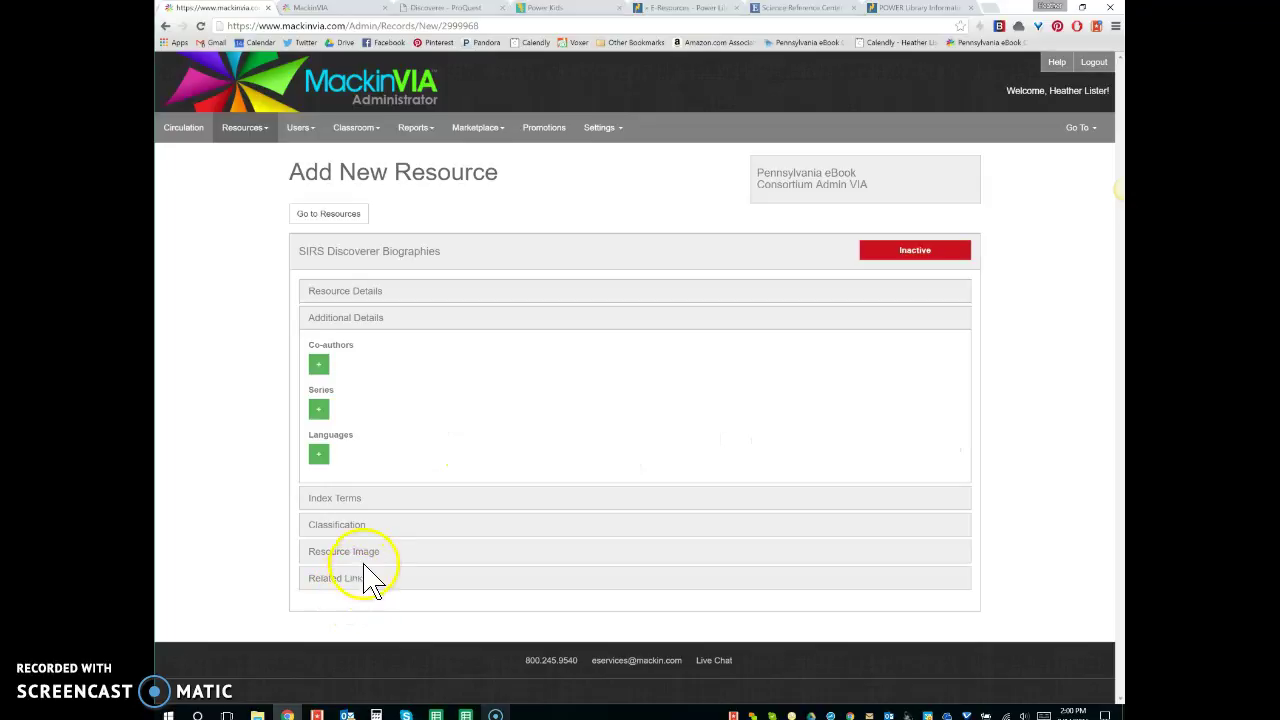
Upload sirs-discoverer-square.png from the Desktop as the resource image and set the resource to Active.
click(372, 556)
click(338, 558)
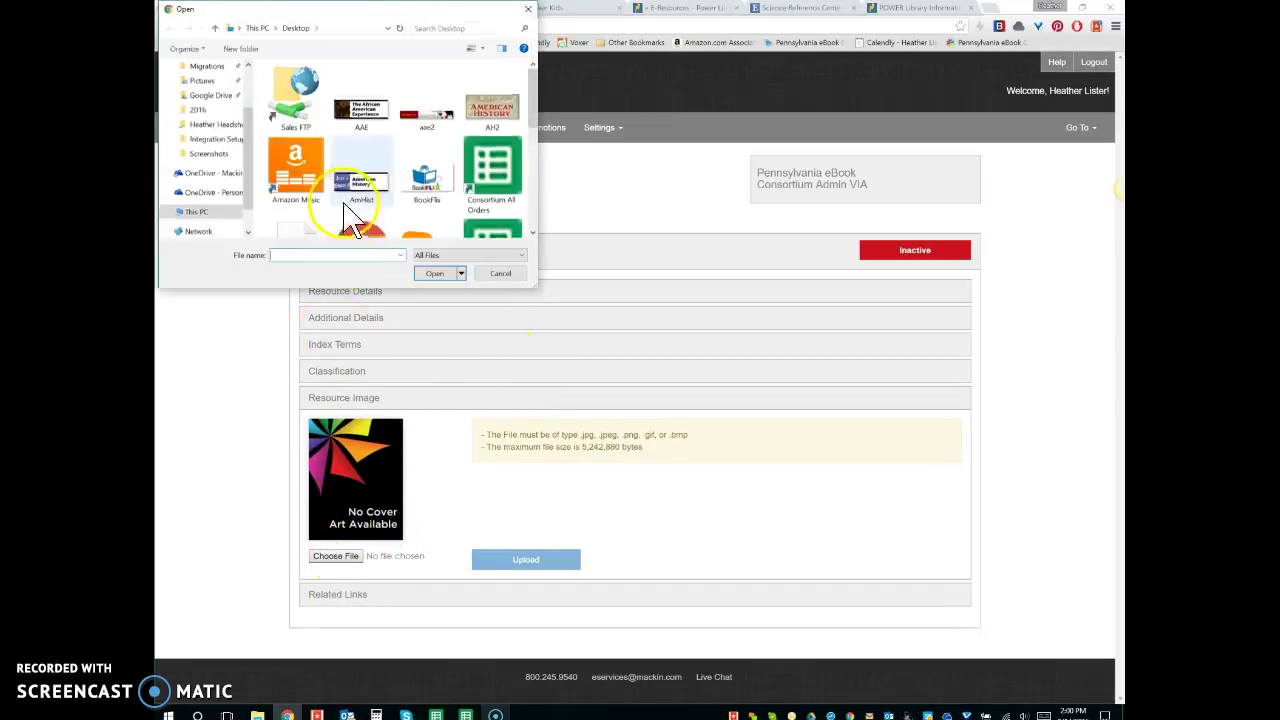
scroll(435, 195, down, 1)
scroll(440, 200, down, 2)
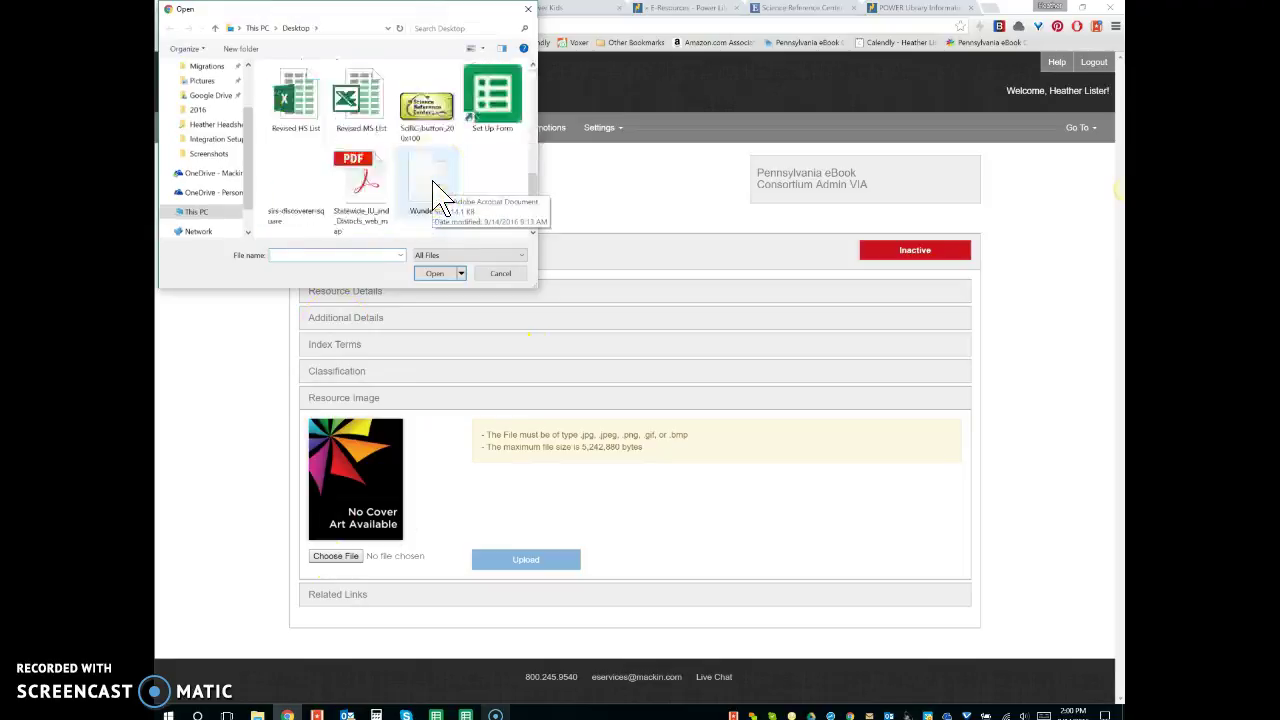
click(293, 185)
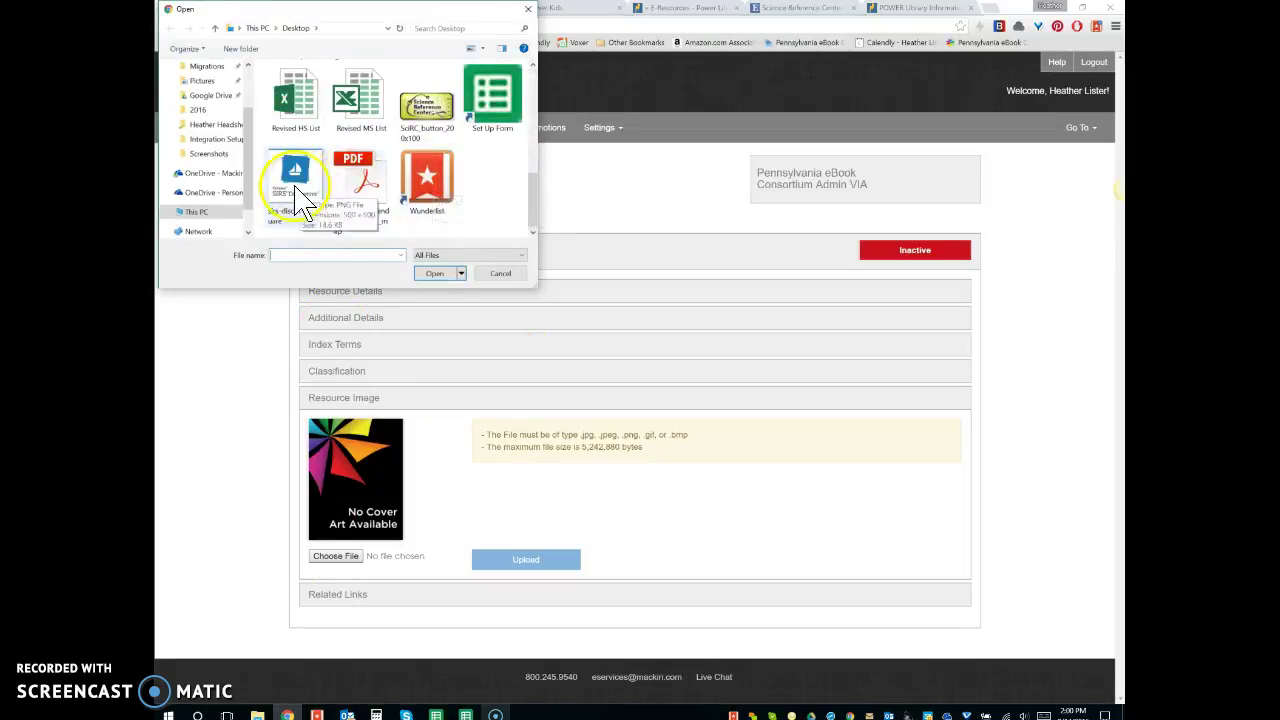
click(449, 274)
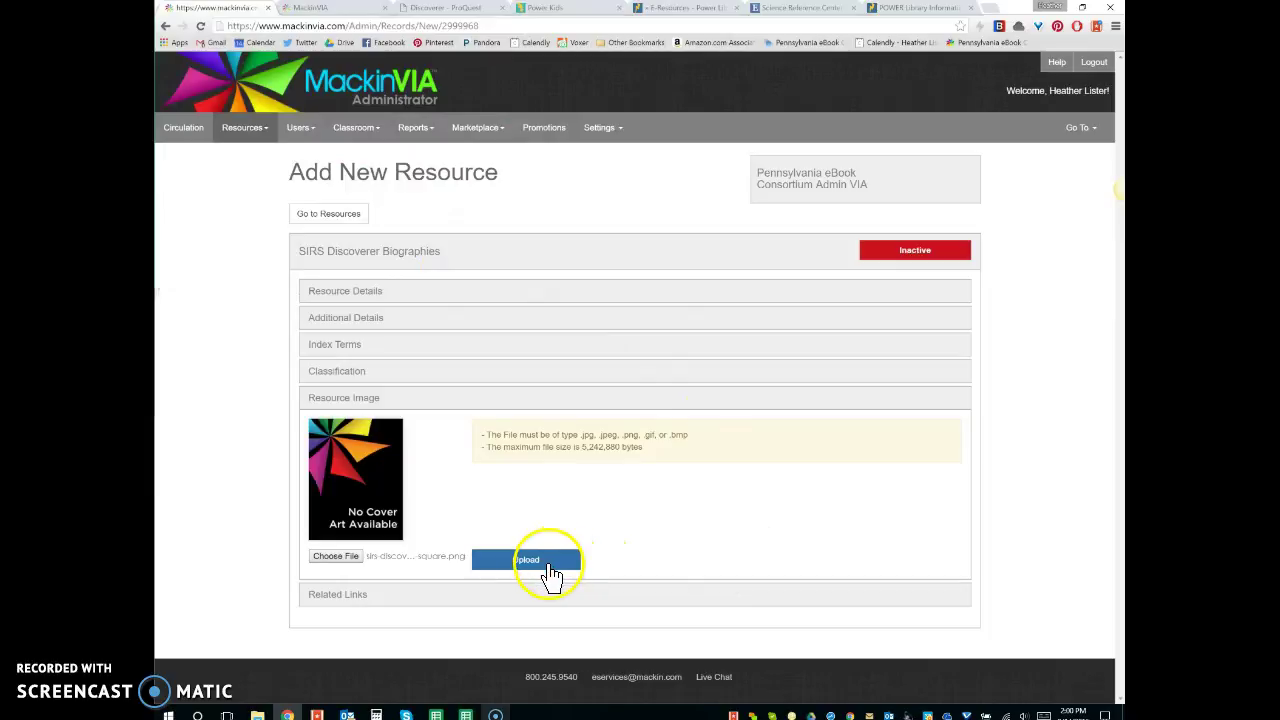
click(549, 563)
click(921, 255)
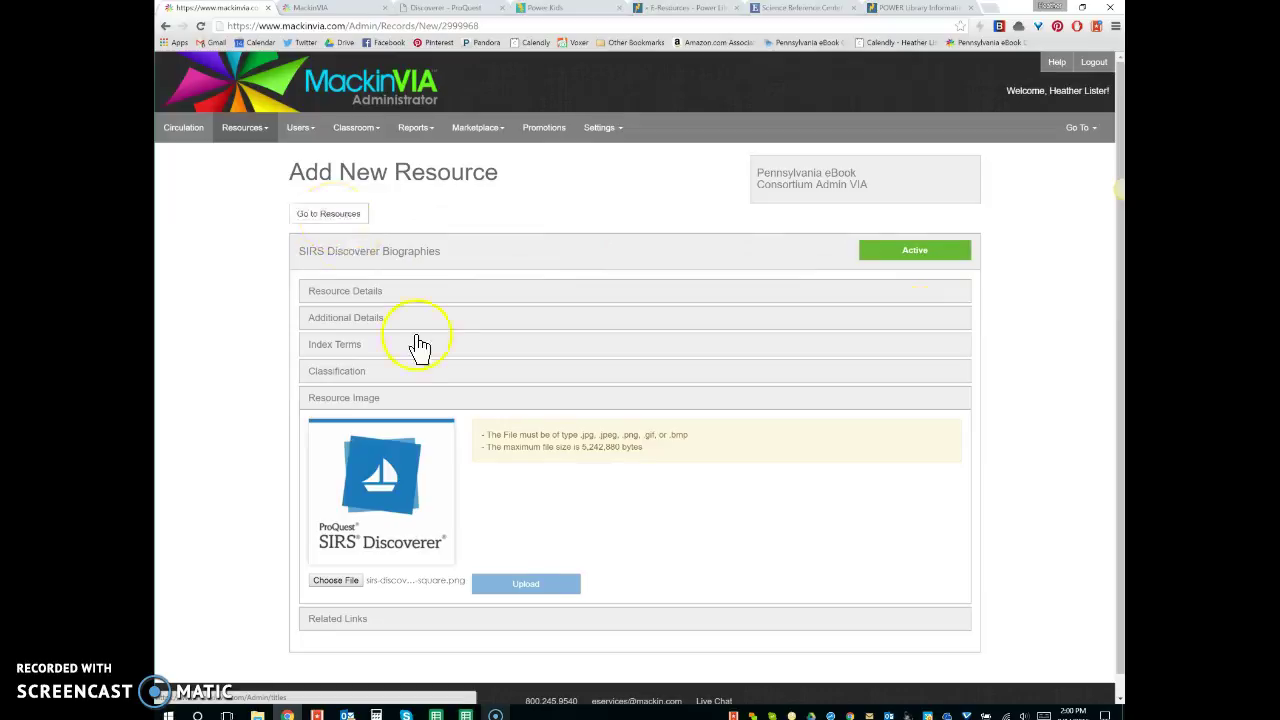
Assign SIRS Discoverer Biographies to the Biographies group in its classification and save the group.
click(345, 376)
click(318, 508)
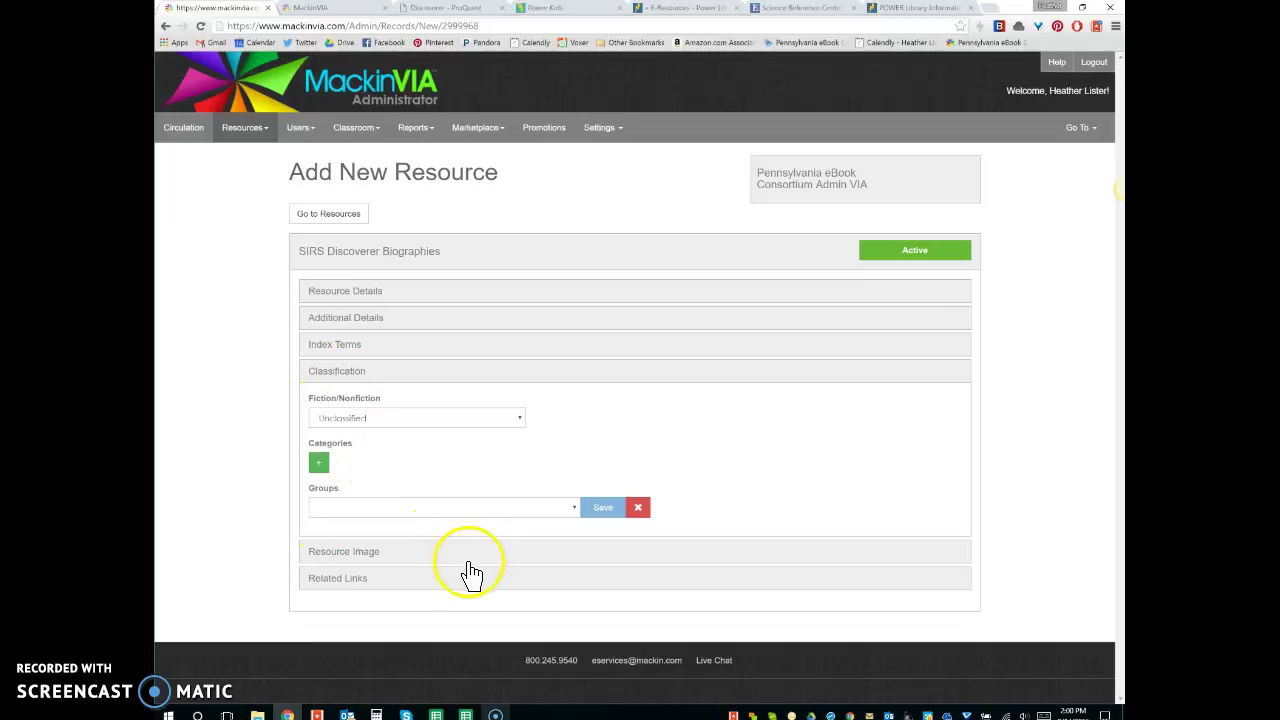
click(385, 509)
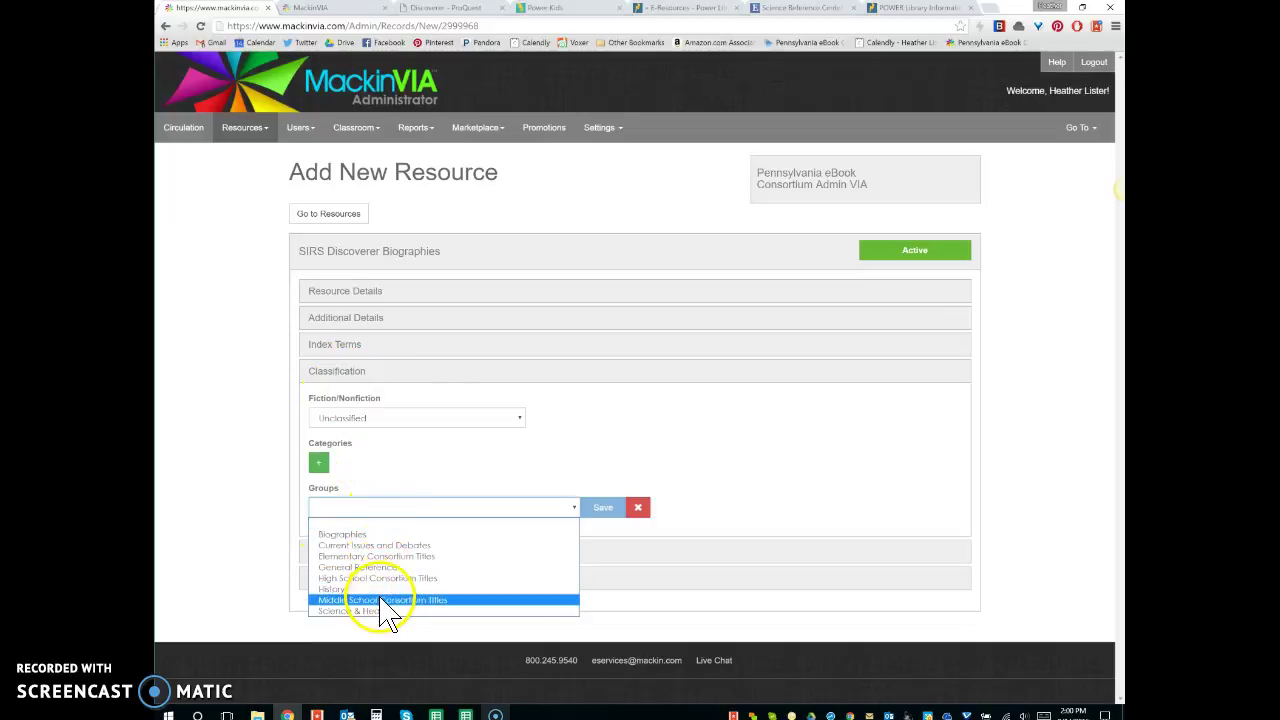
click(410, 535)
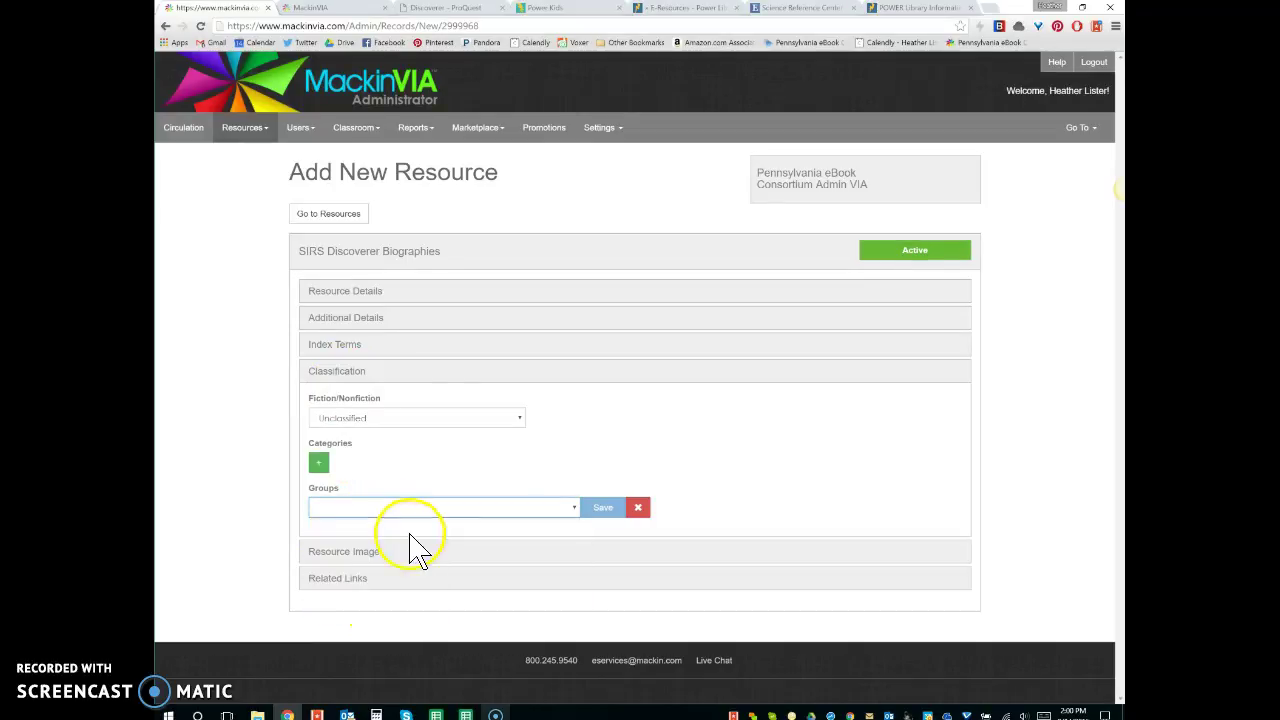
click(605, 510)
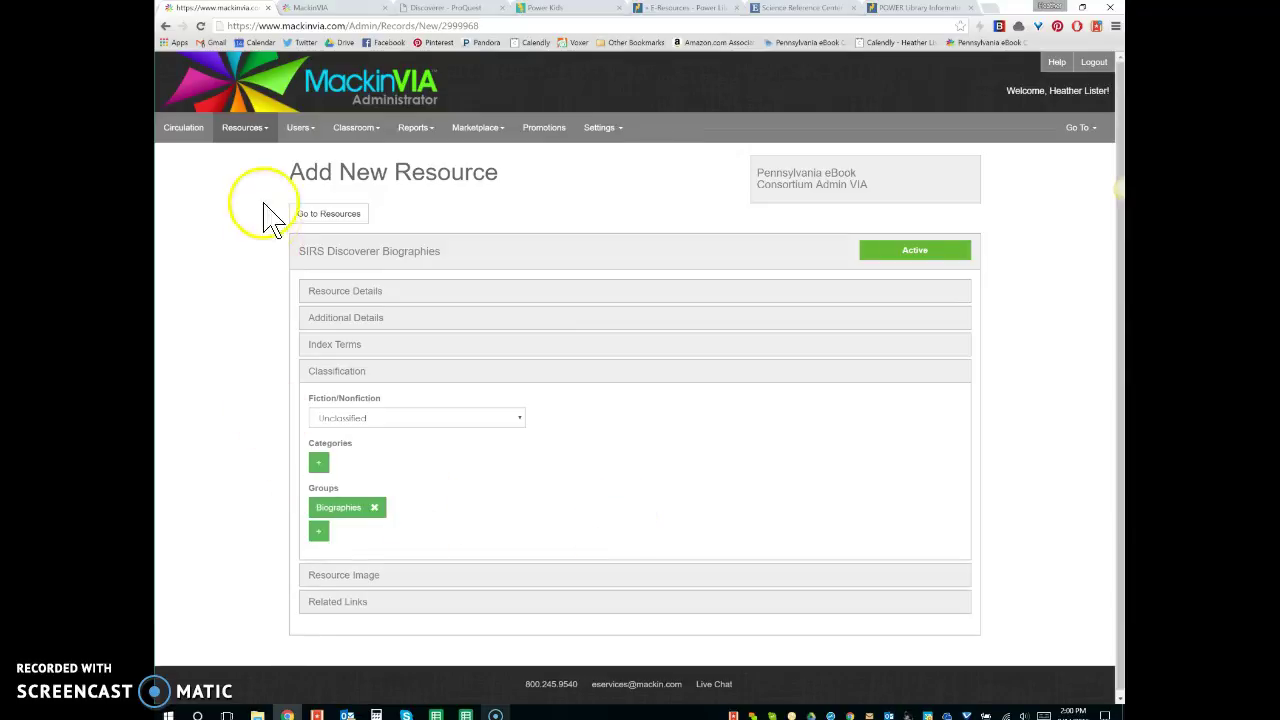
Close the old MackinVIA page, reopen Student VIA from the administration site and open the Biographies group.
click(380, 10)
click(385, 8)
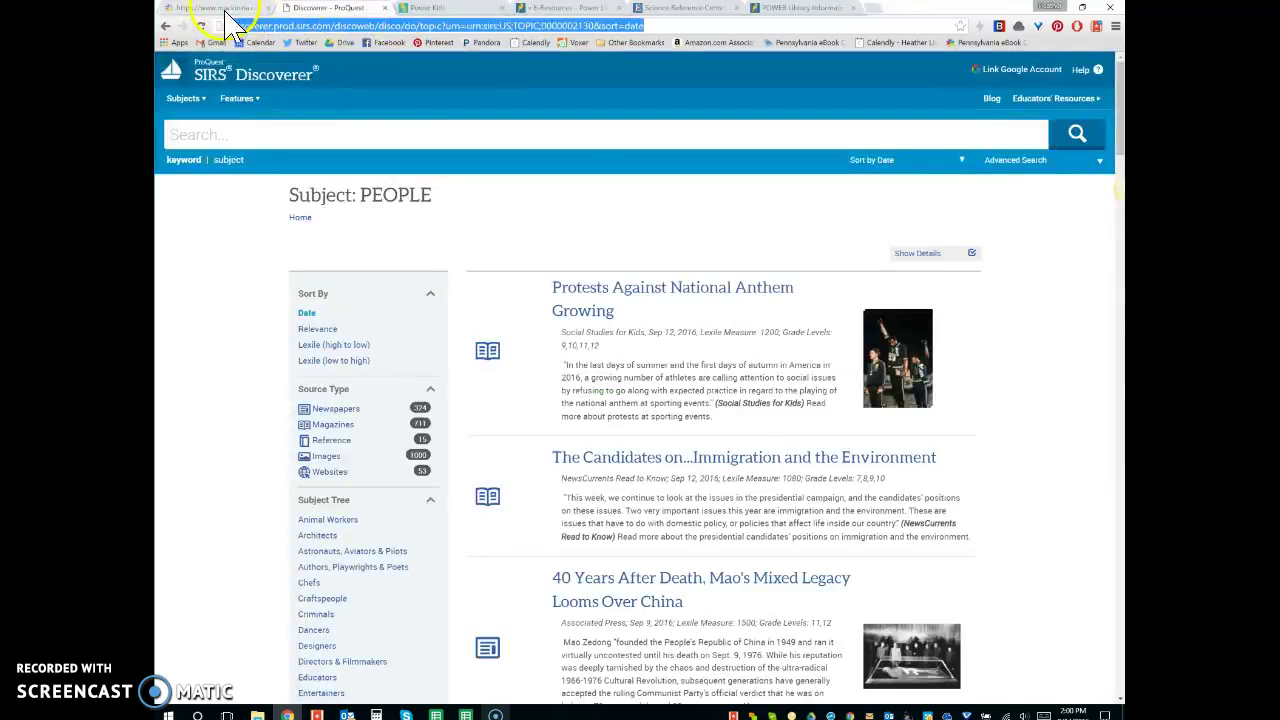
click(212, 10)
click(1077, 124)
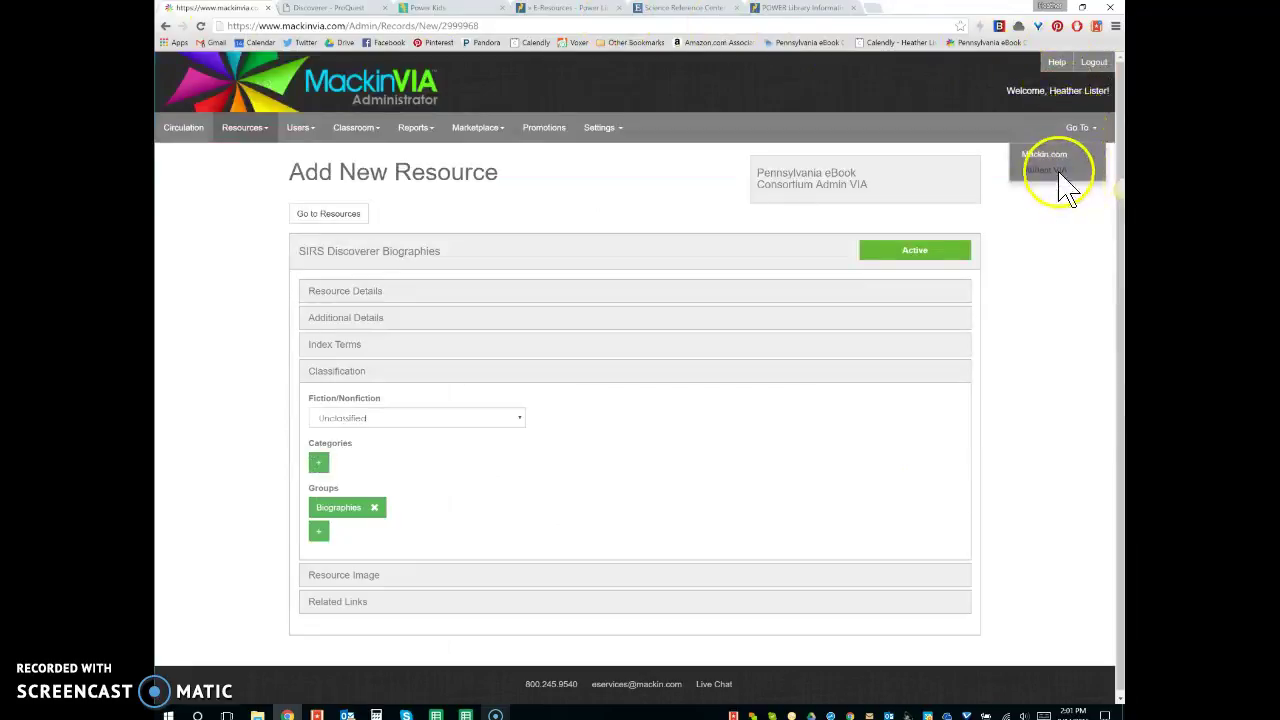
click(1063, 186)
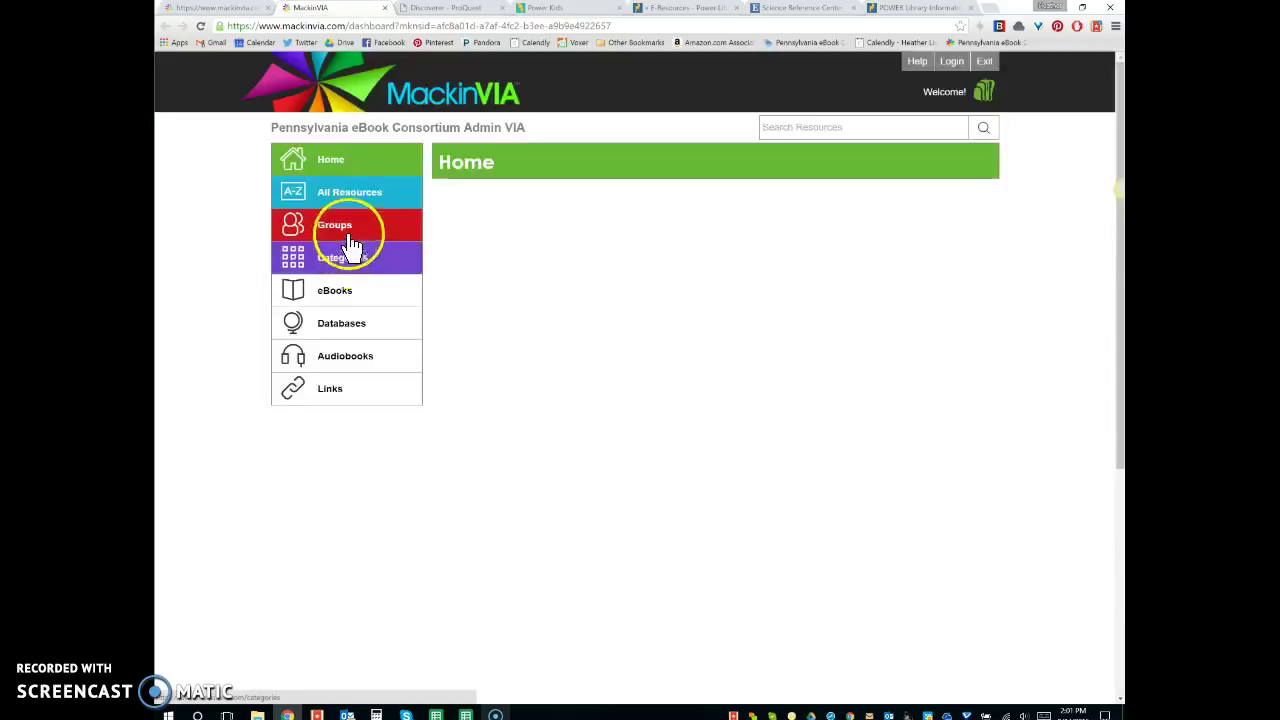
click(346, 230)
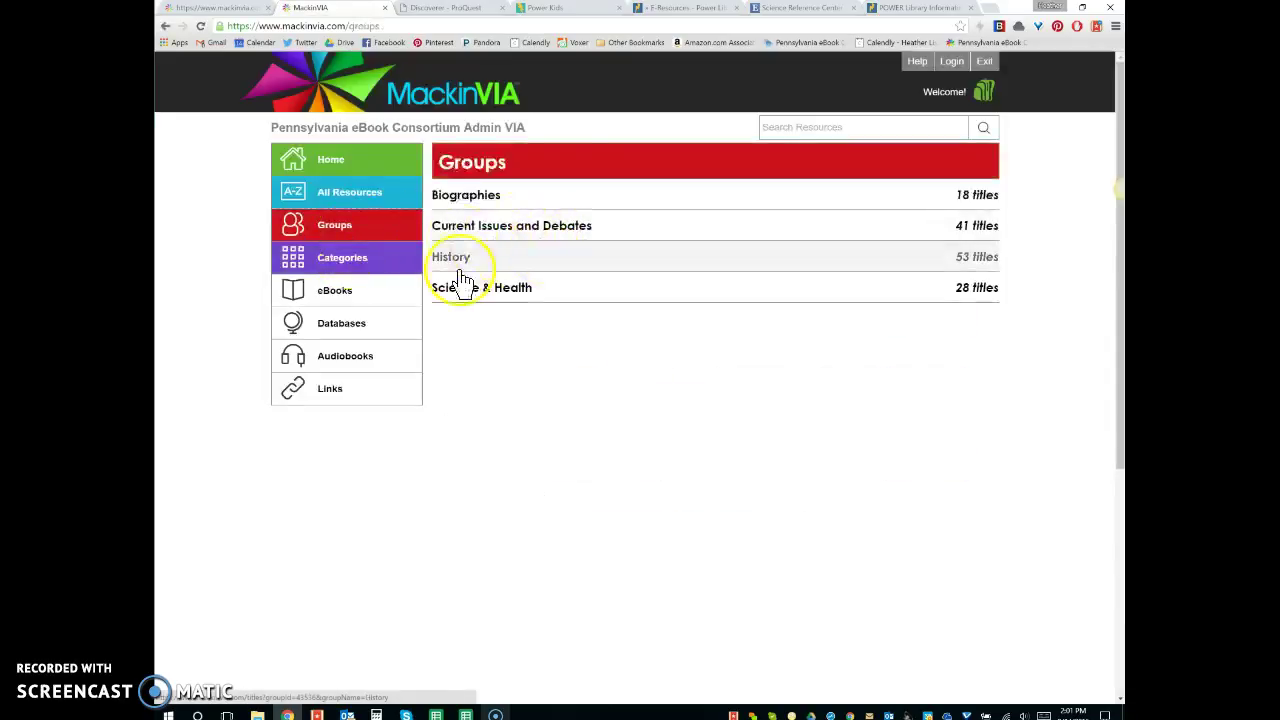
click(465, 208)
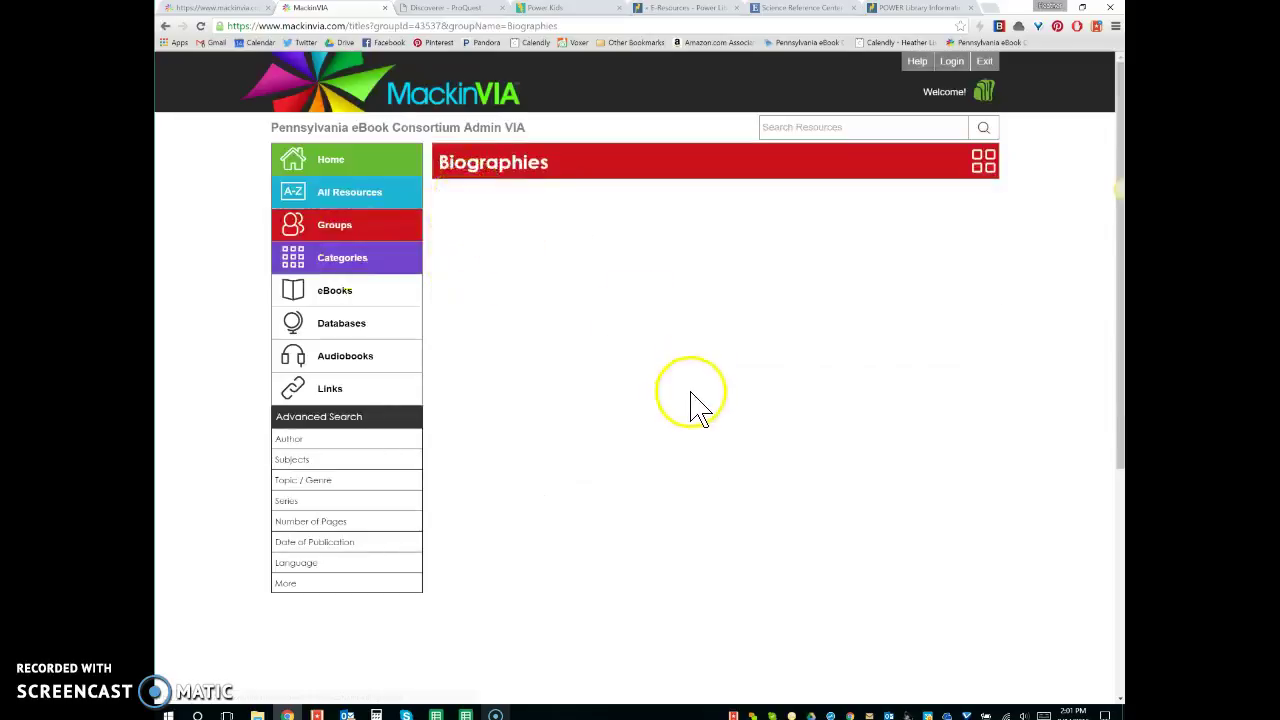
Find SIRS Discoverer Biographies in the Biographies group and launch it to check the page it links to.
scroll(738, 355, down, 3)
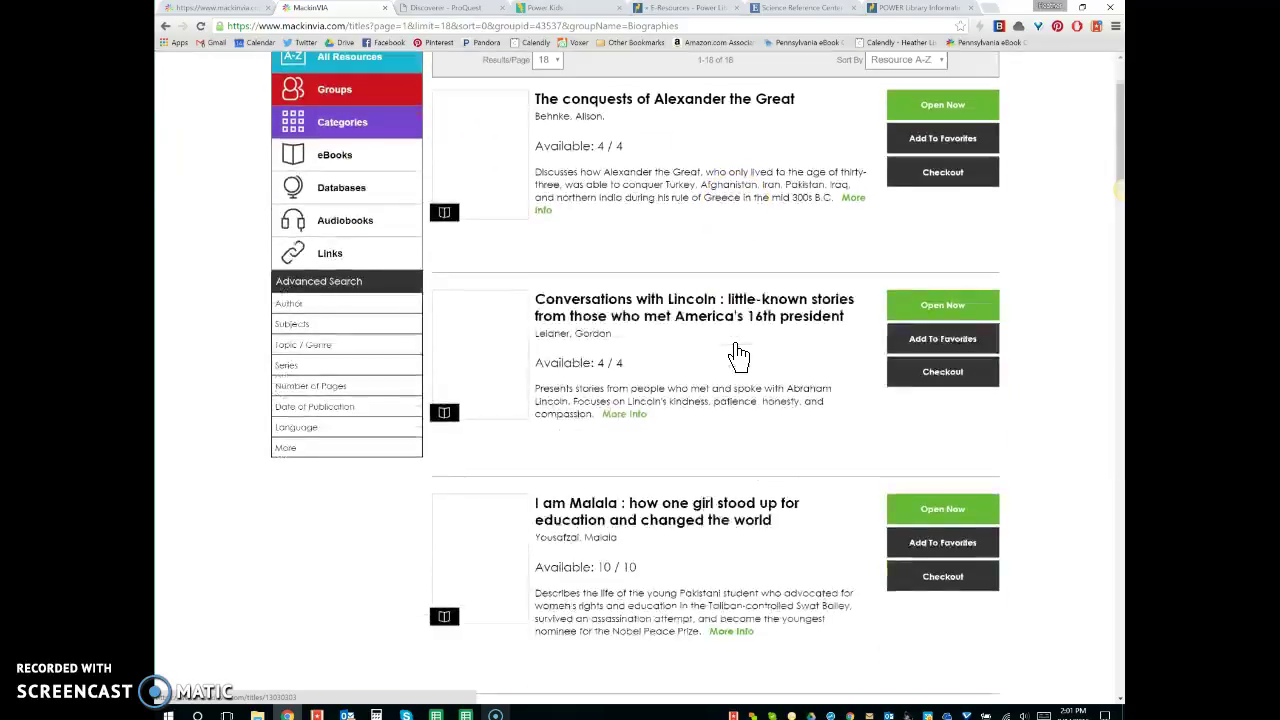
scroll(738, 355, down, 5)
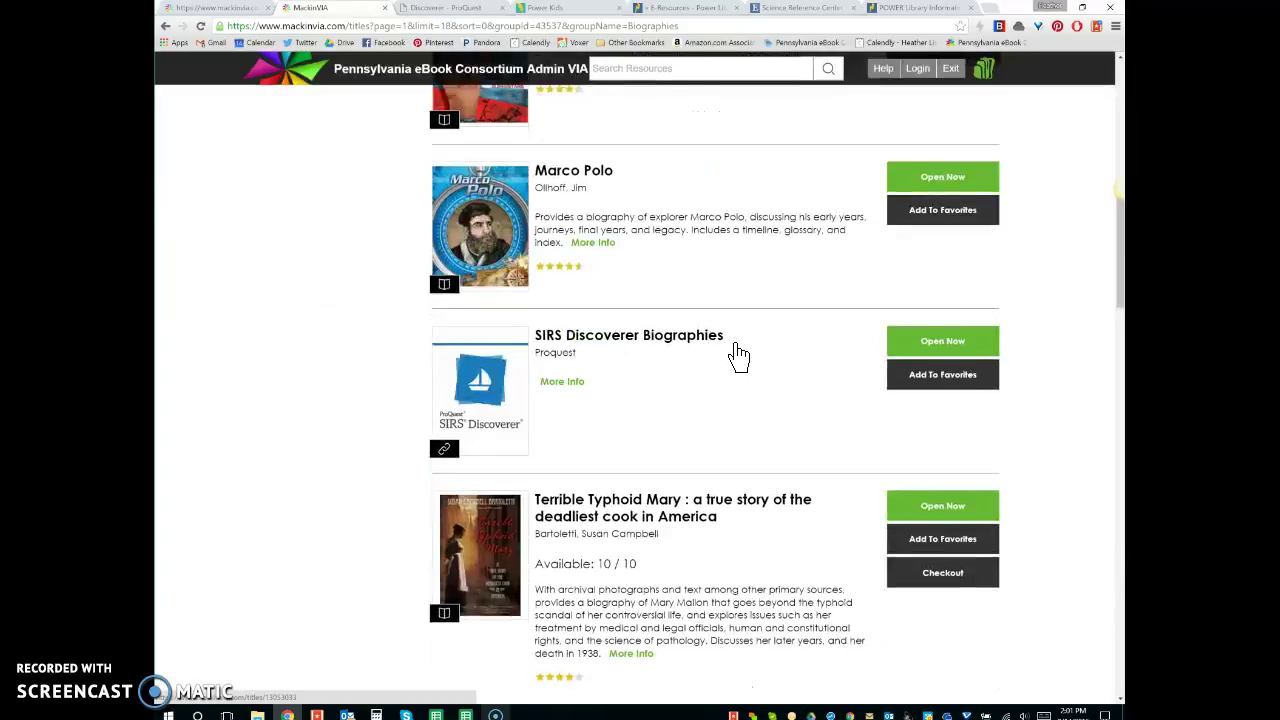
scroll(740, 360, up, 2)
scroll(745, 360, down, 4)
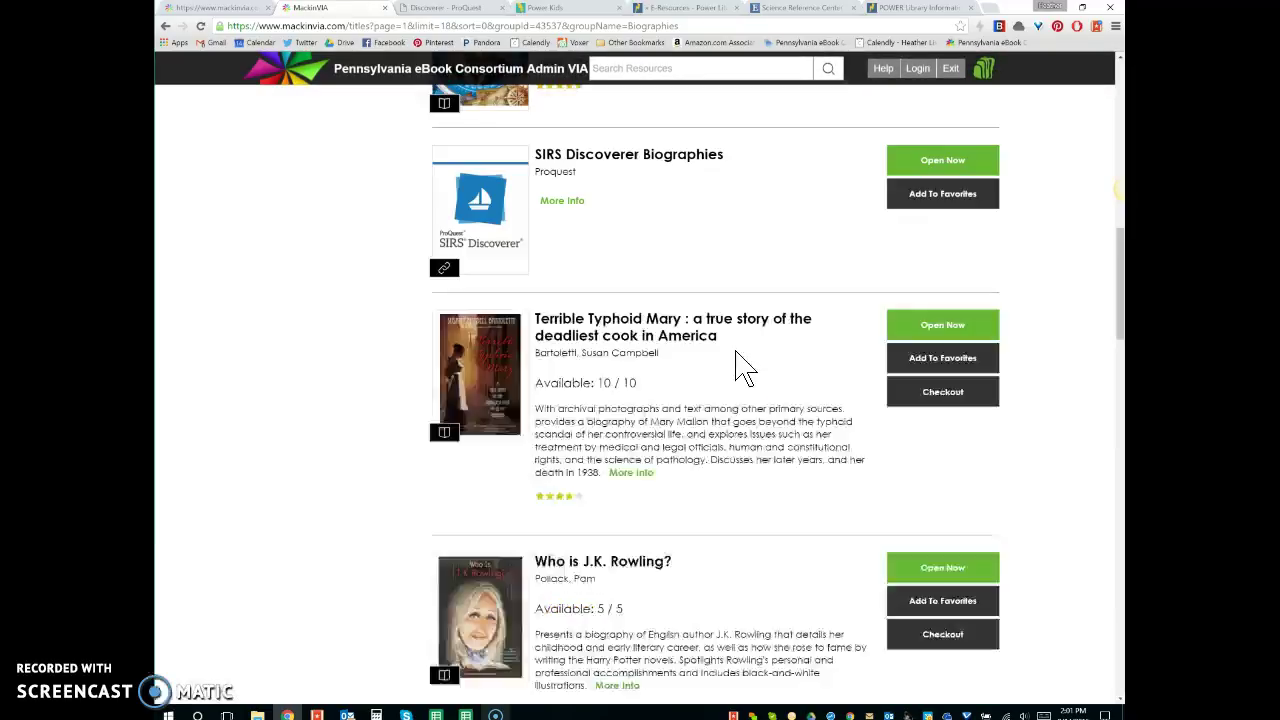
scroll(738, 364, up, 1)
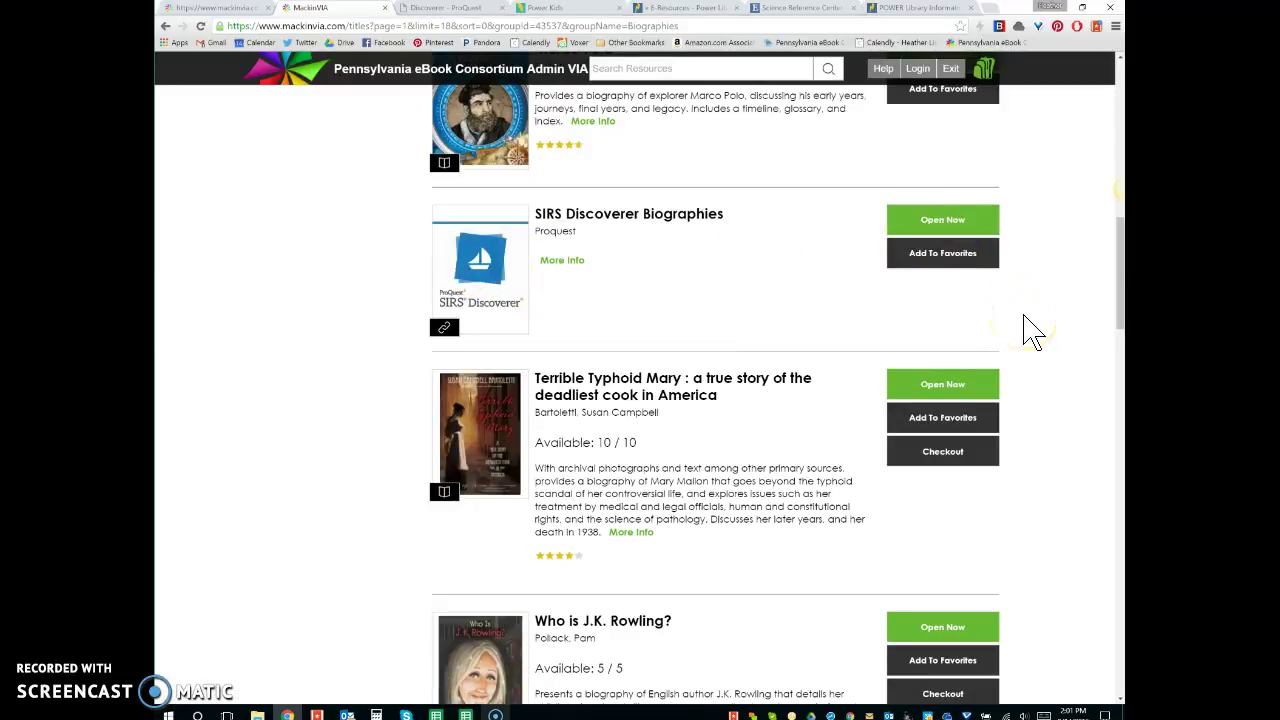
click(930, 210)
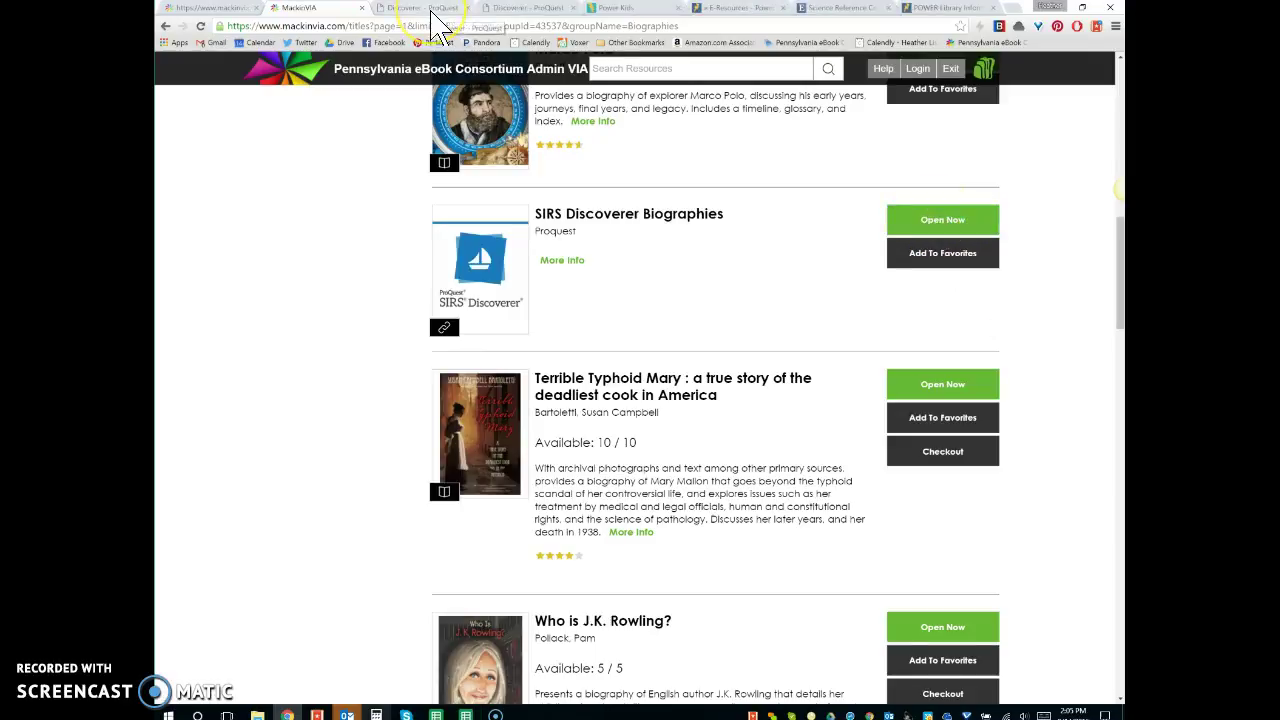
click(433, 10)
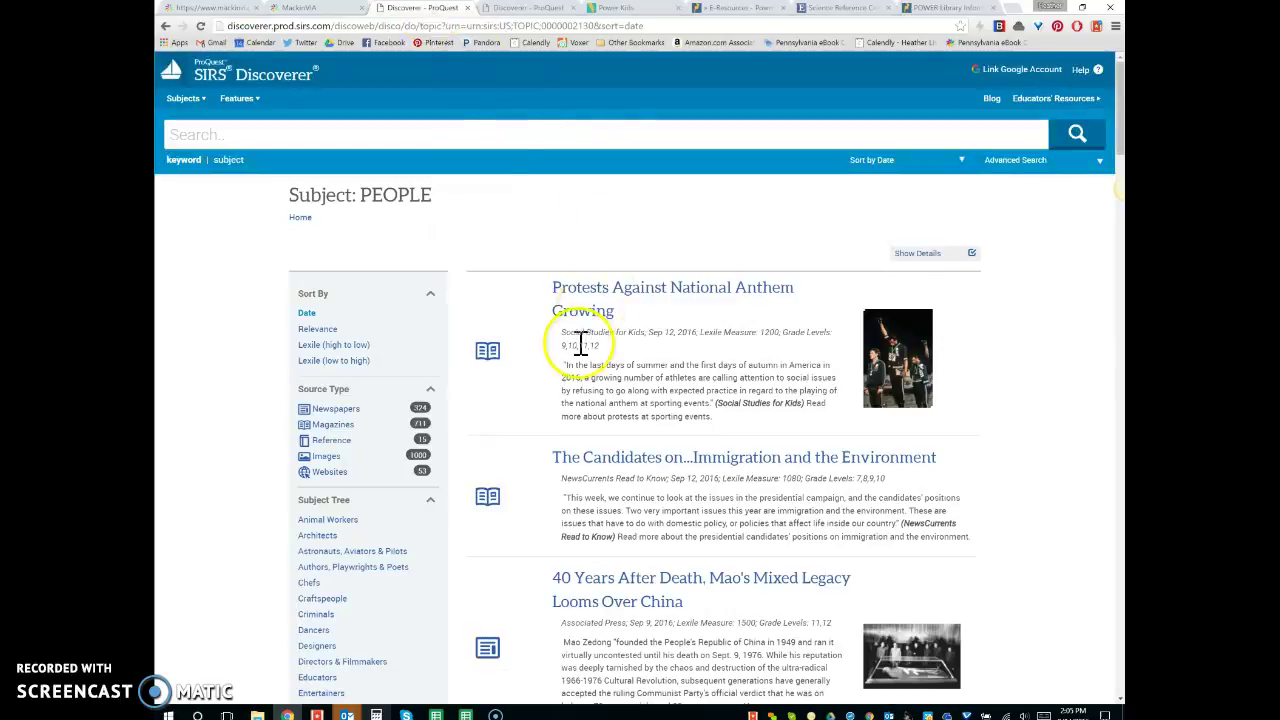